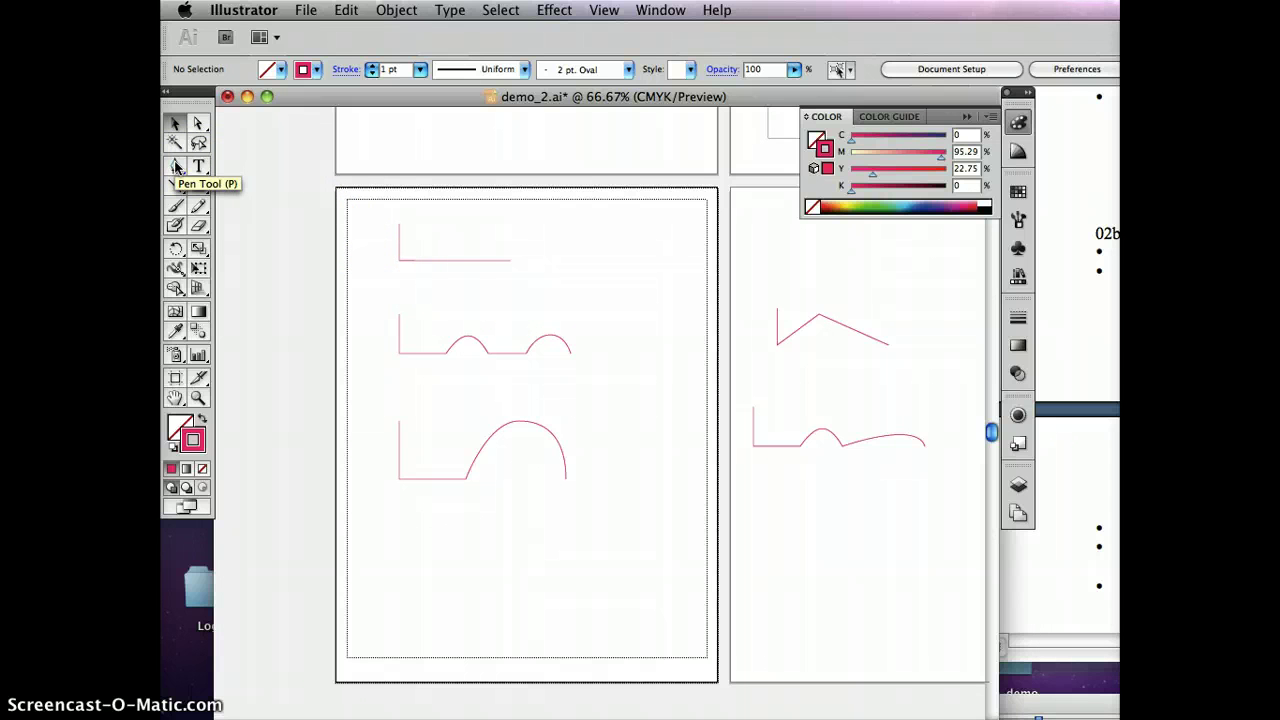
# Select the end anchor points of the three open paths on the left artboard in turn to inspect their direction handles.
pyautogui.click(198, 120)
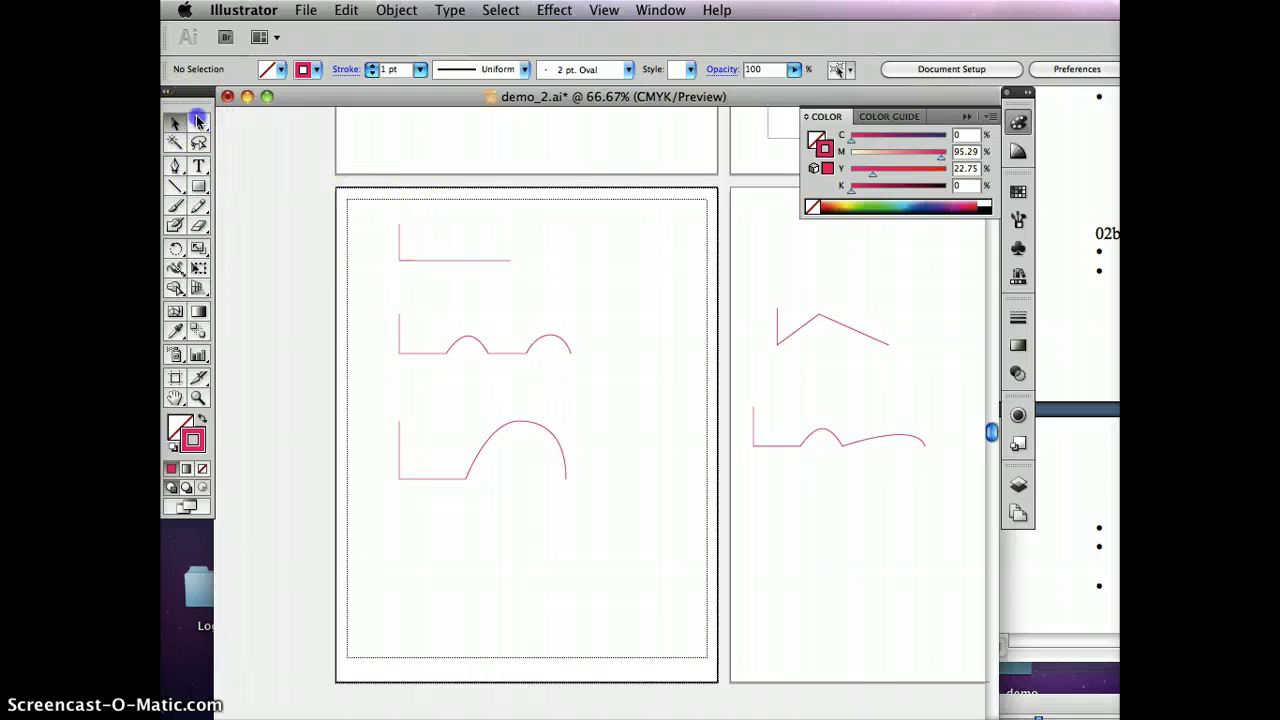
pyautogui.click(511, 261)
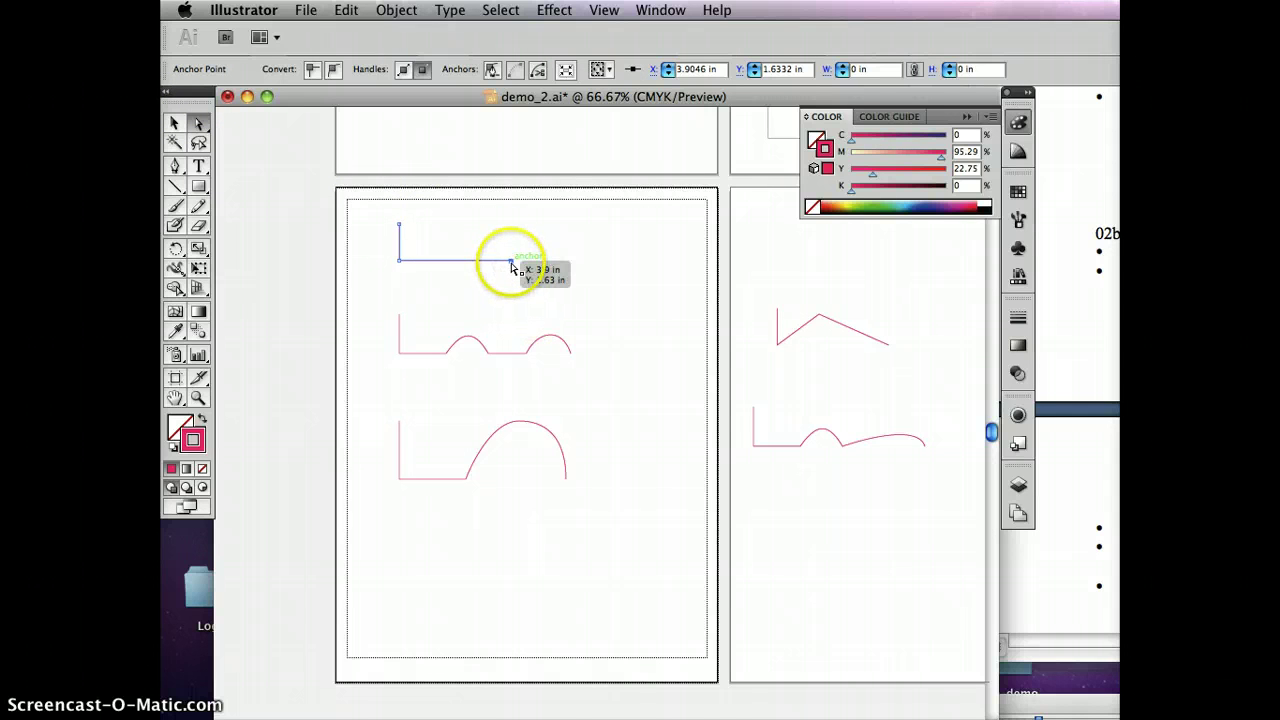
pyautogui.click(569, 352)
pyautogui.moveTo(570, 352)
pyautogui.mouseDown()
pyautogui.moveTo(563, 343)
pyautogui.moveTo(580, 363)
pyautogui.moveTo(562, 344)
pyautogui.moveTo(573, 357)
pyautogui.moveTo(591, 349)
pyautogui.moveTo(571, 352)
pyautogui.mouseUp()
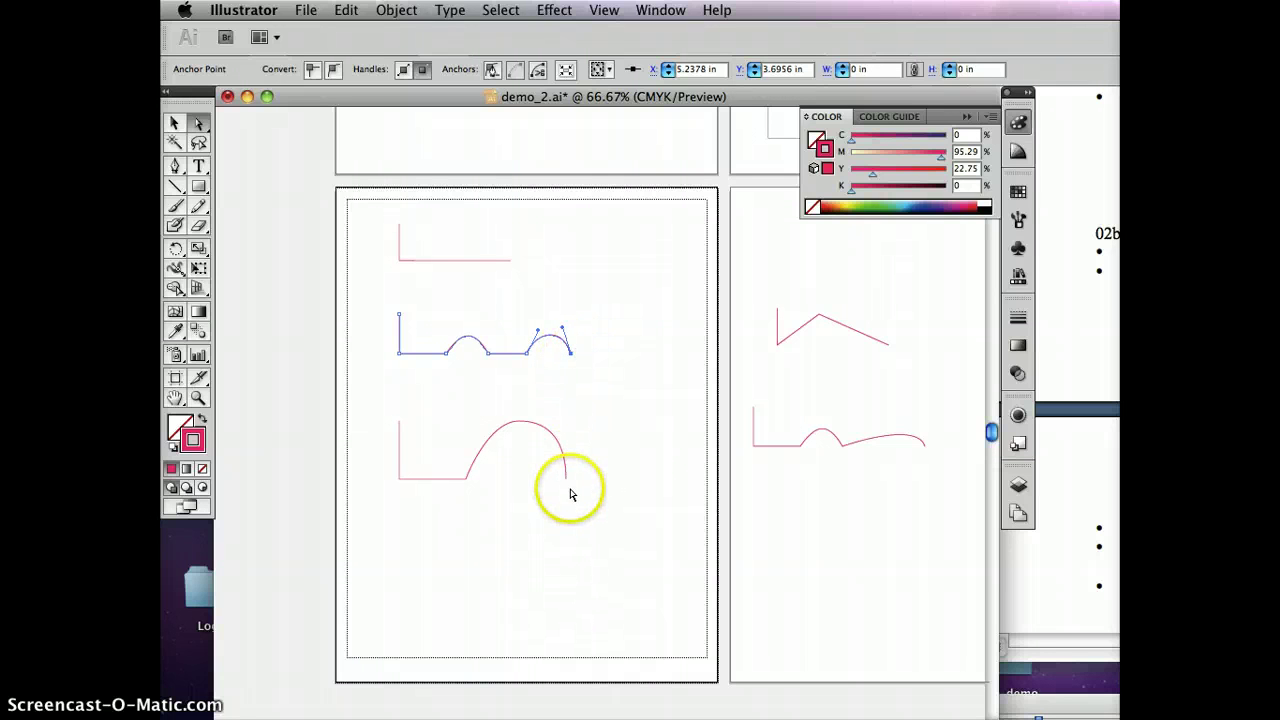
pyautogui.moveTo(566, 483); pyautogui.dragTo(566, 522)
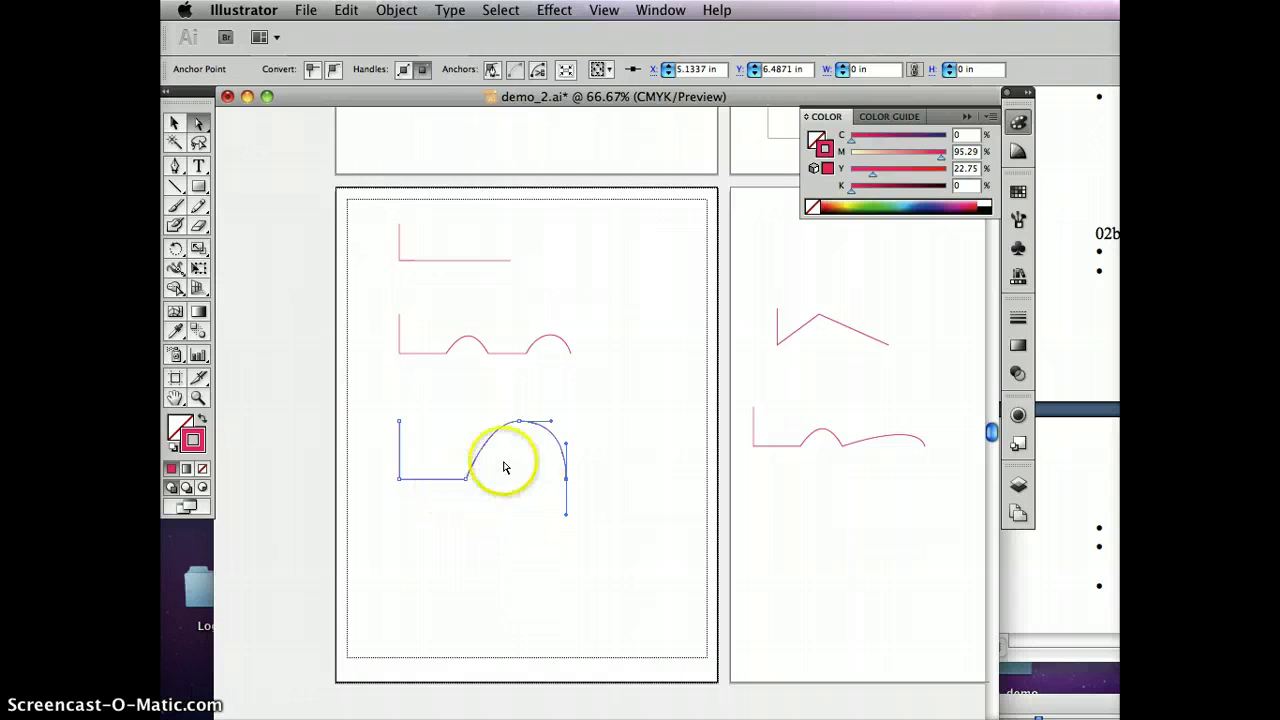
pyautogui.click(488, 357)
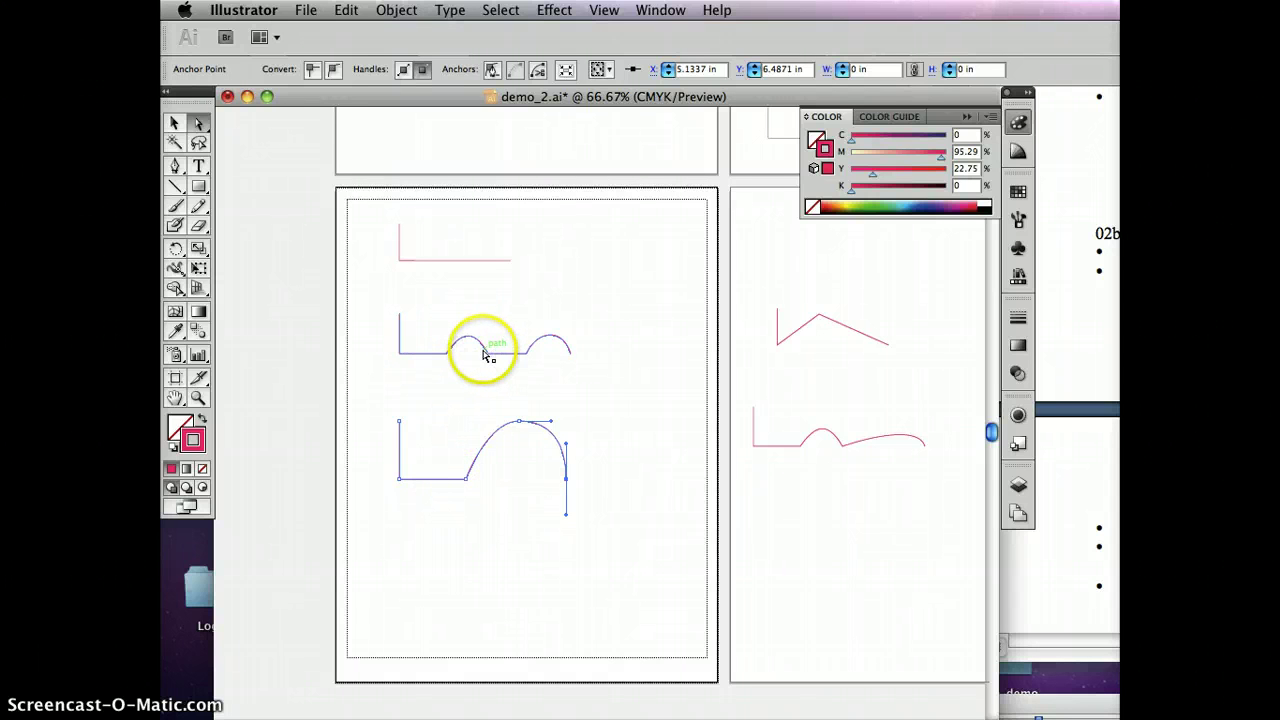
pyautogui.click(261, 140)
# Extend the open end of the top L-shaped path with one straight, upward-angled Pen segment, undoing any join to the path below, and deselect.
pyautogui.click(175, 166)
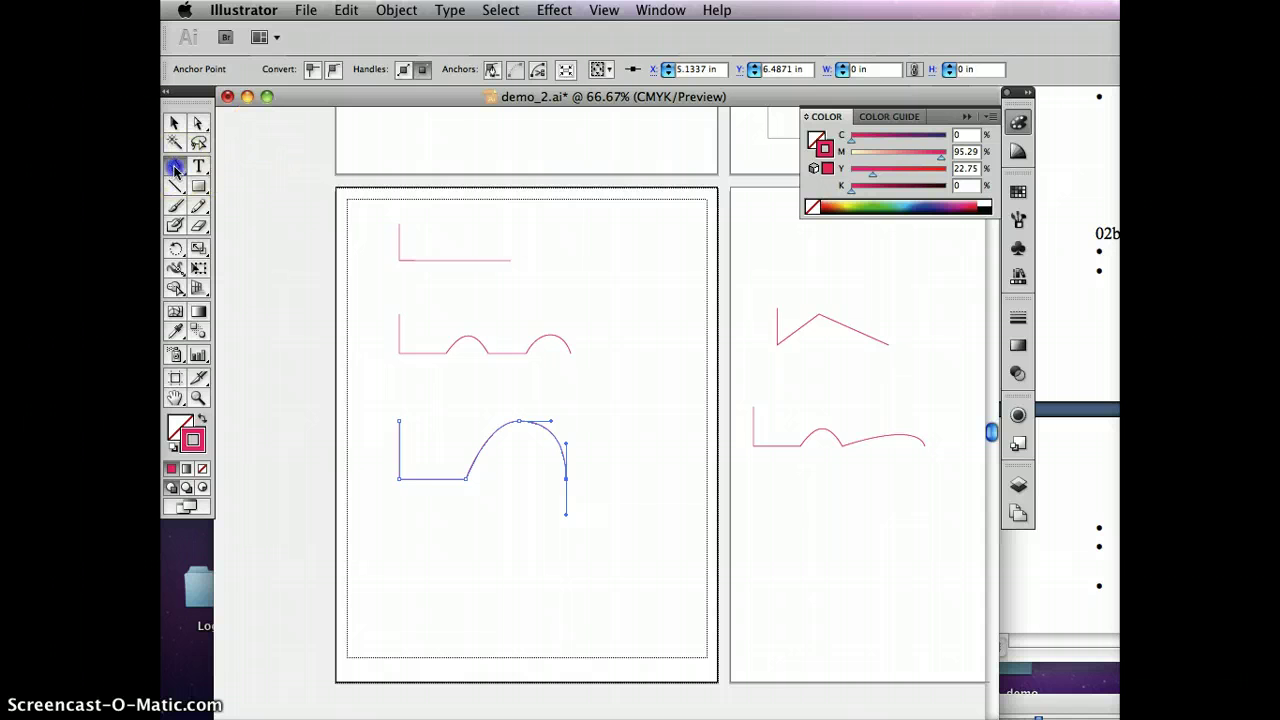
pyautogui.click(511, 261)
pyautogui.click(597, 230)
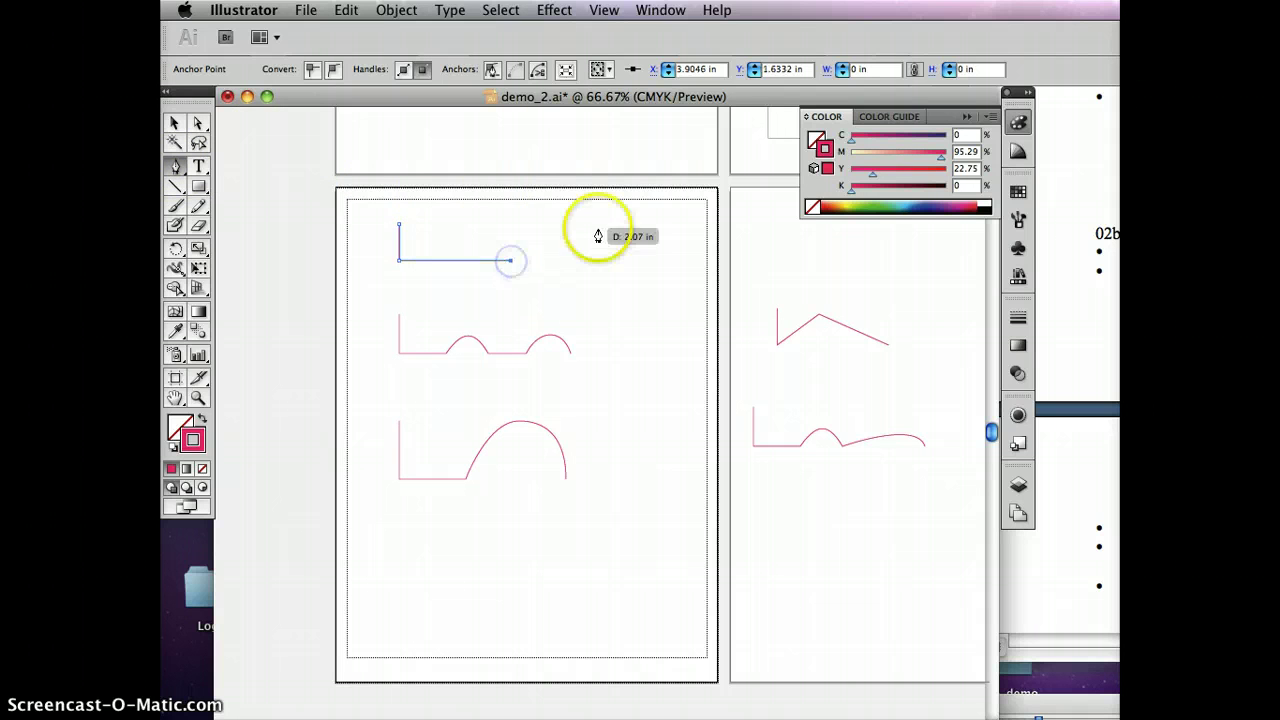
pyautogui.click(571, 356)
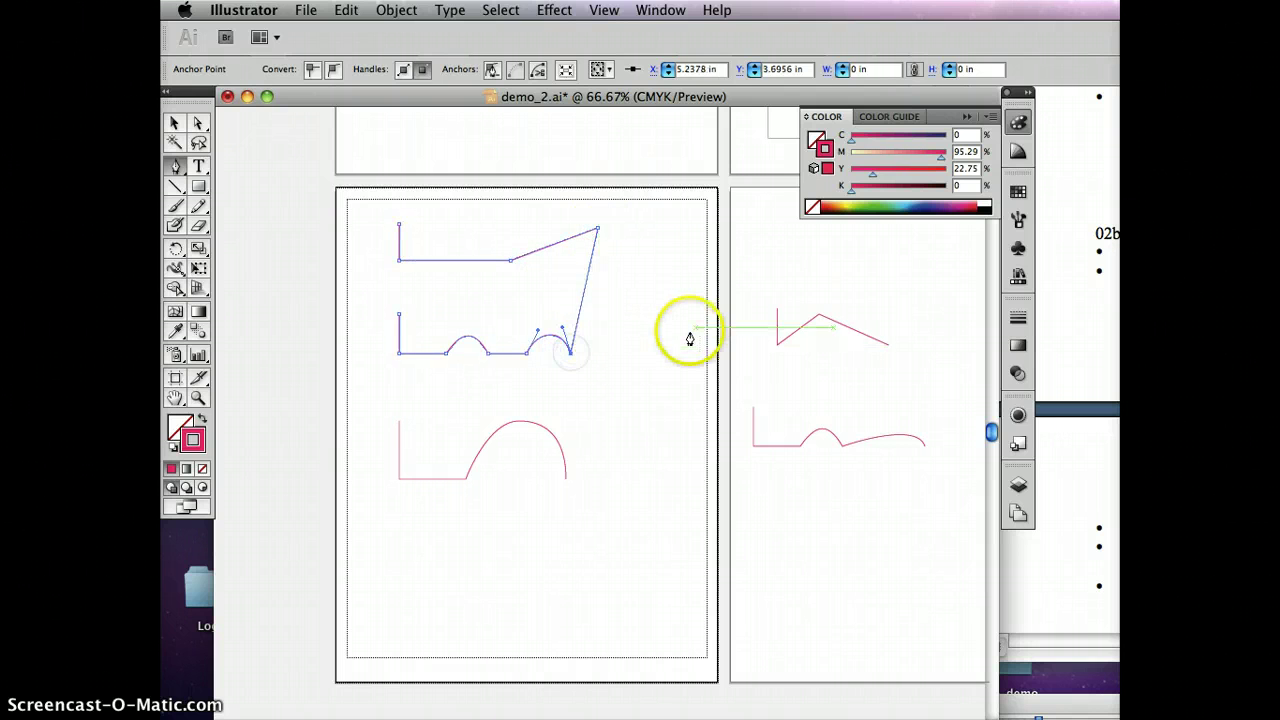
pyautogui.press('super+z')
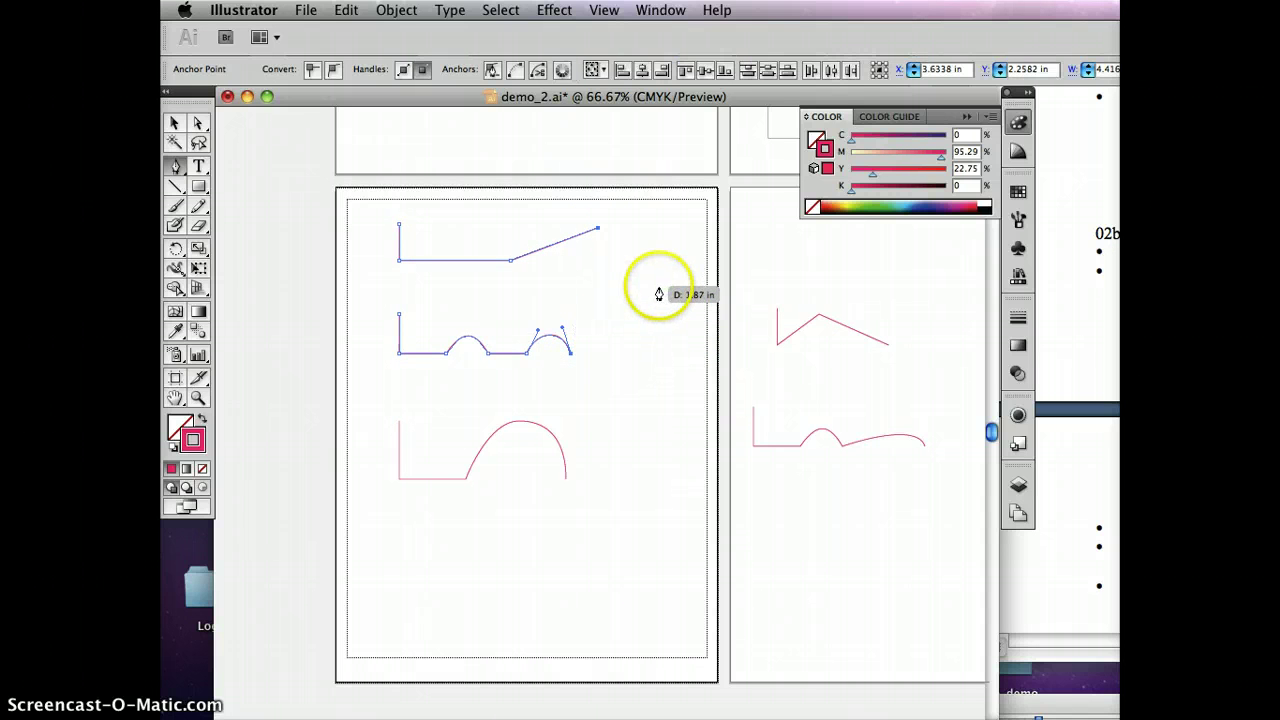
pyautogui.keyDown('super'); pyautogui.click(659, 293); pyautogui.keyUp('super')
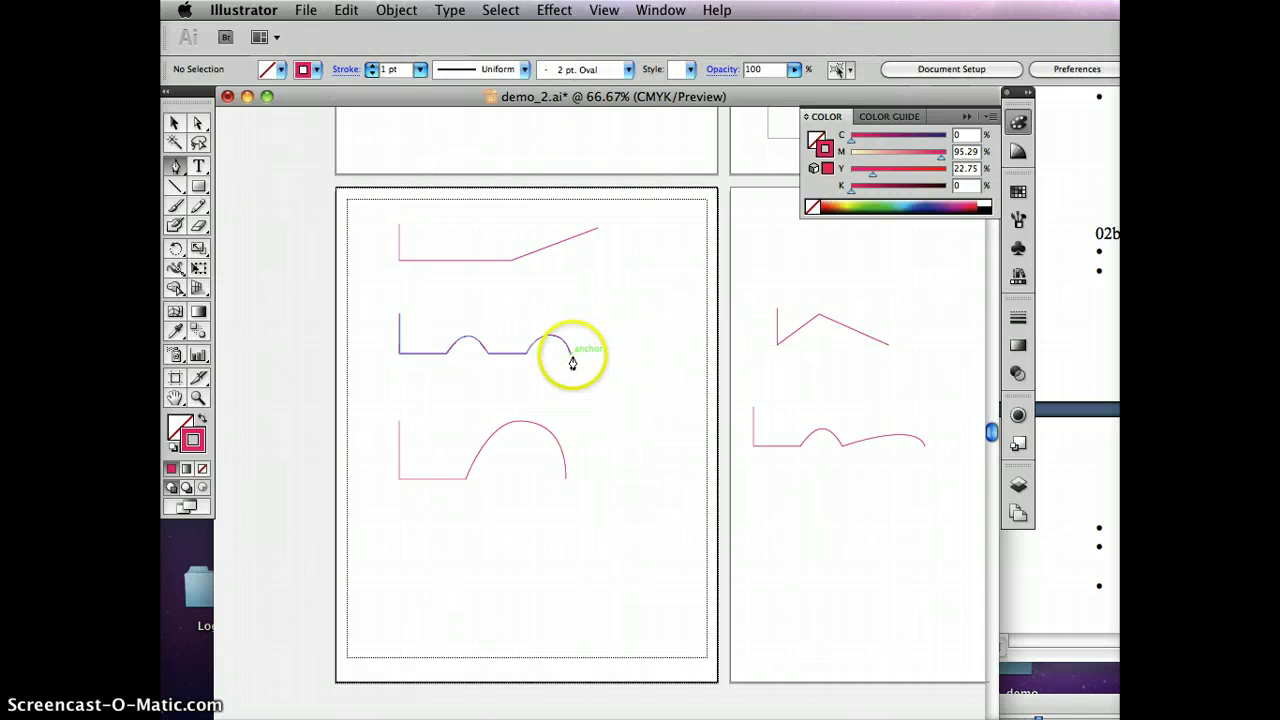
# Continue the end of the double-bump path with a nearly horizontal straight Pen segment about 2 in long, and deselect.
pyautogui.click(570, 356)
pyautogui.click(660, 357)
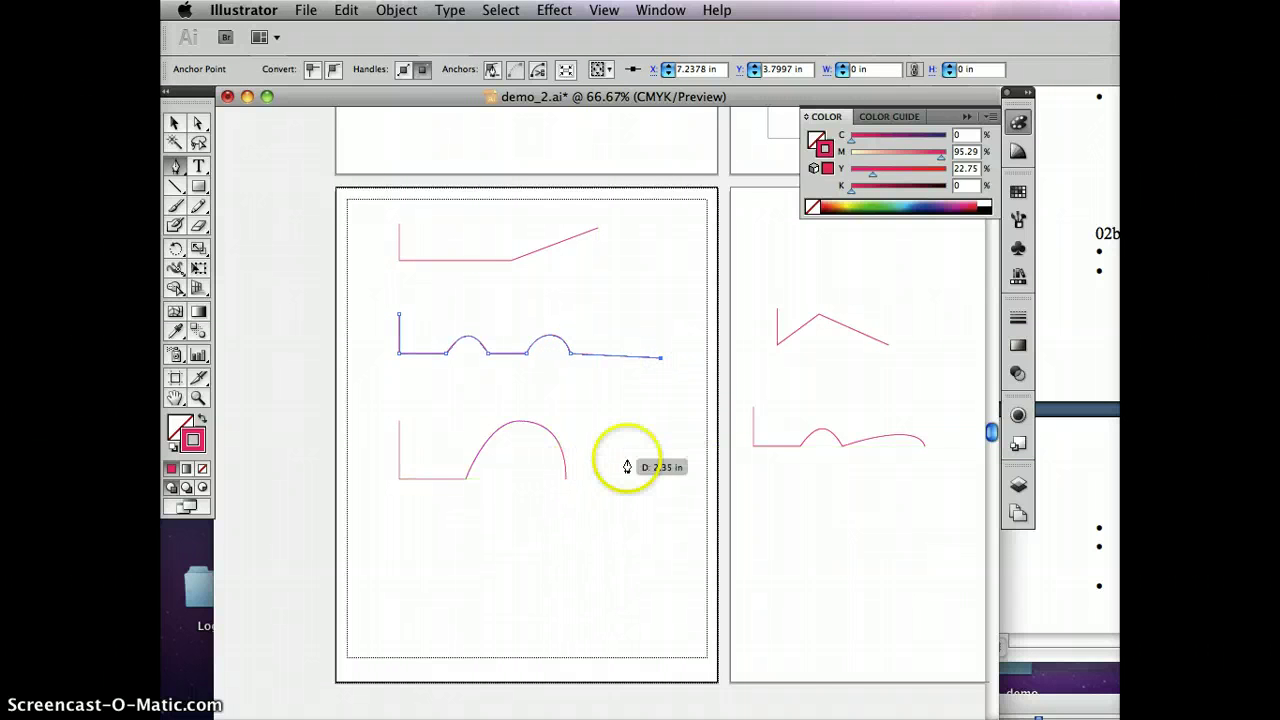
pyautogui.keyDown('super'); pyautogui.click(644, 443); pyautogui.keyUp('super')
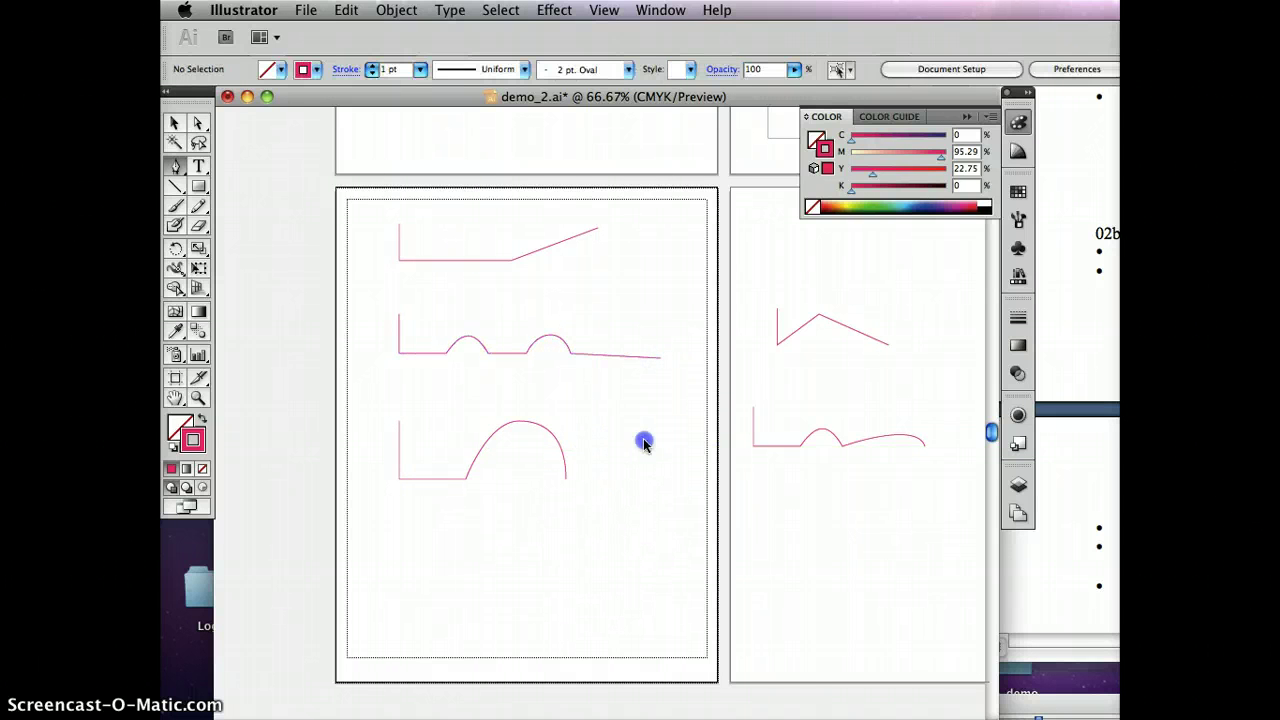
# Continue the large arch path from its end with a smooth Pen curve hooking down and back inward, and deselect it.
pyautogui.click(567, 481)
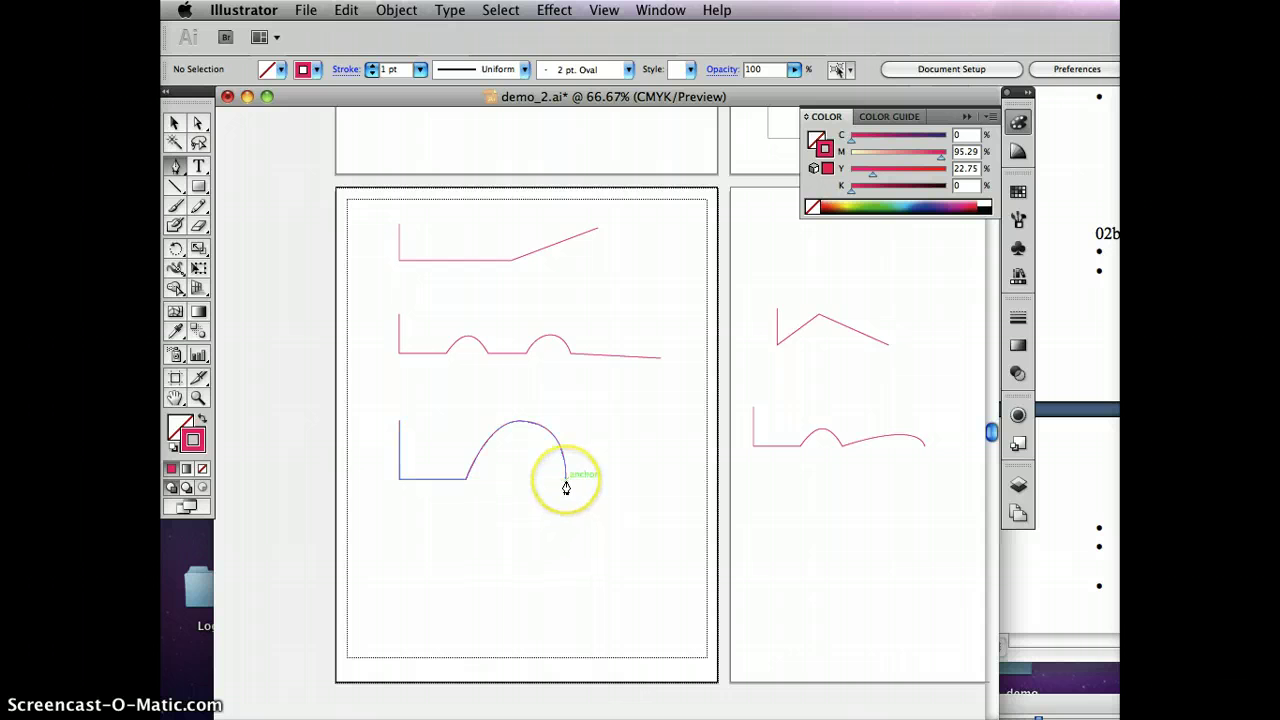
pyautogui.click(566, 484)
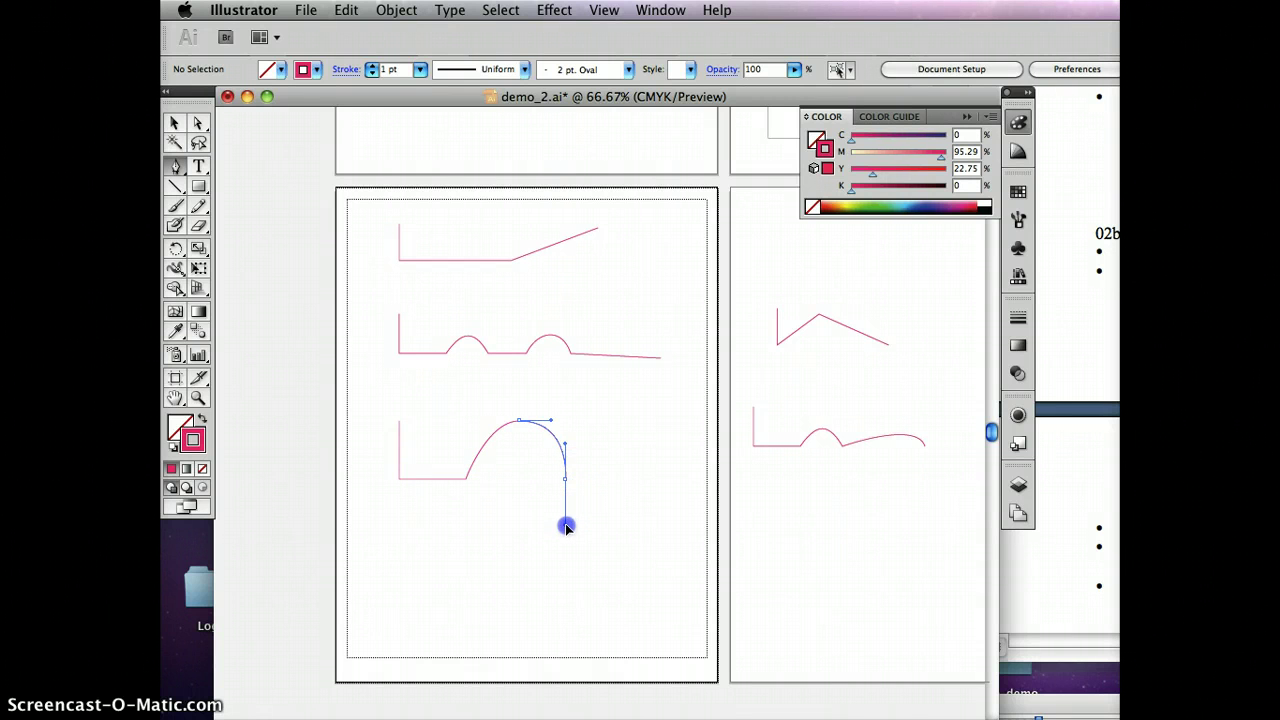
pyautogui.moveTo(566, 527); pyautogui.dragTo(485, 543)
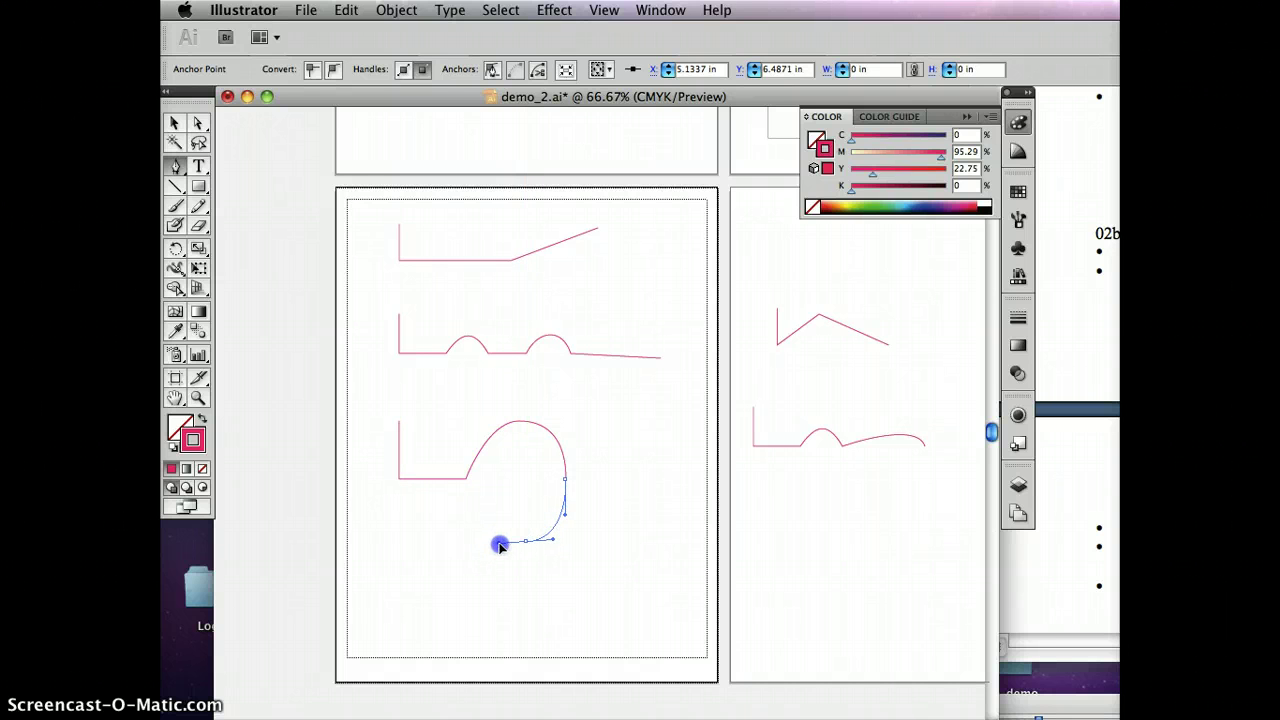
pyautogui.moveTo(500, 543); pyautogui.dragTo(499, 542)
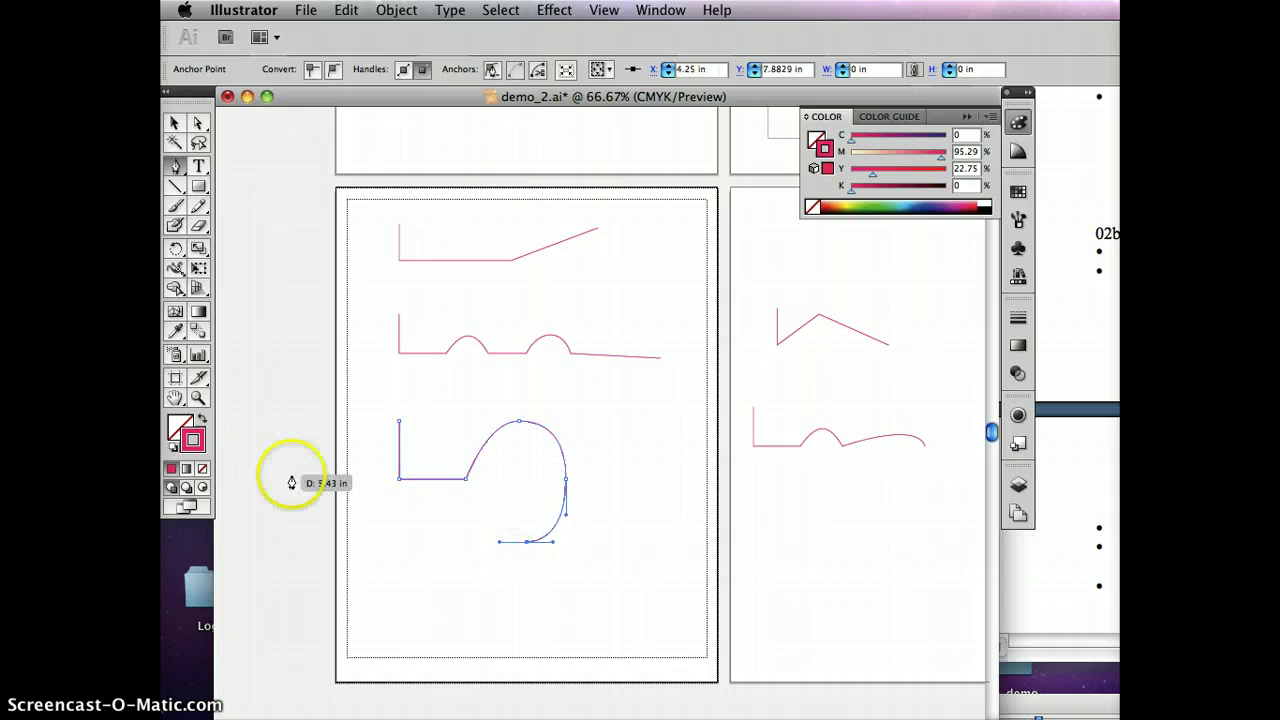
pyautogui.click(197, 122)
pyautogui.click(619, 278)
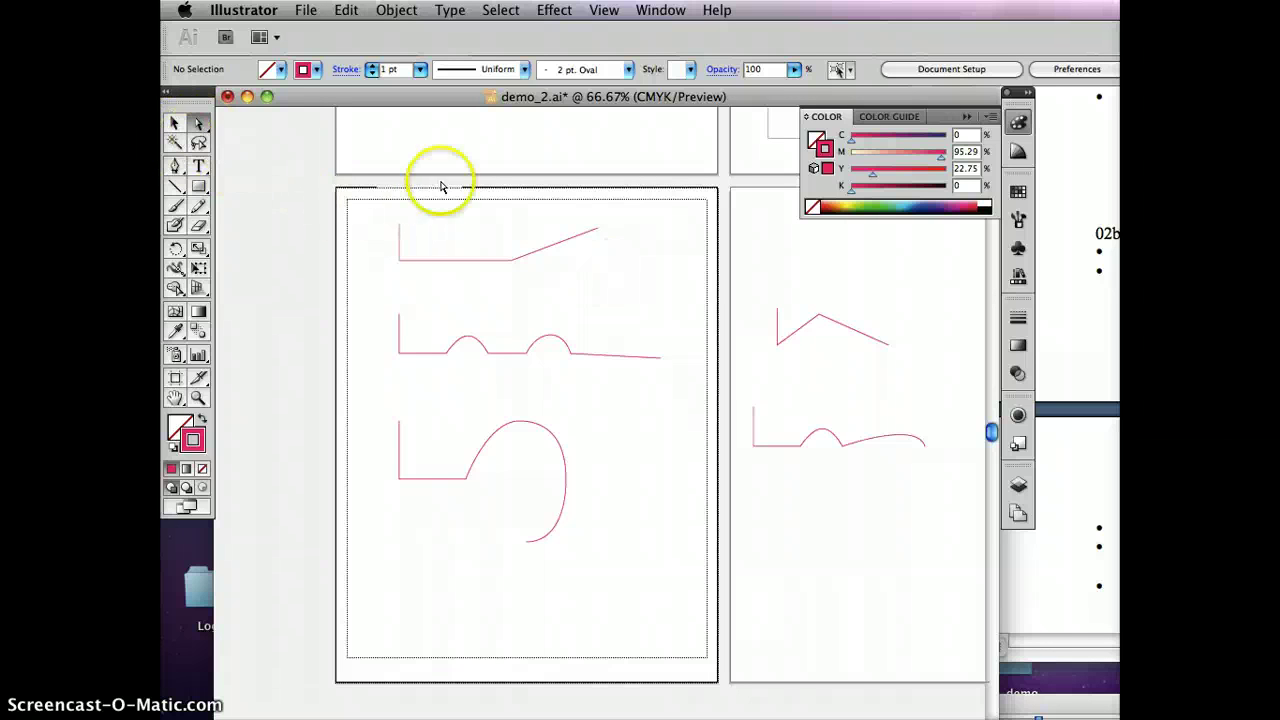
# Move the zigzag path from the right artboard onto the left artboard, beside the top path, and deselect it.
pyautogui.click(172, 122)
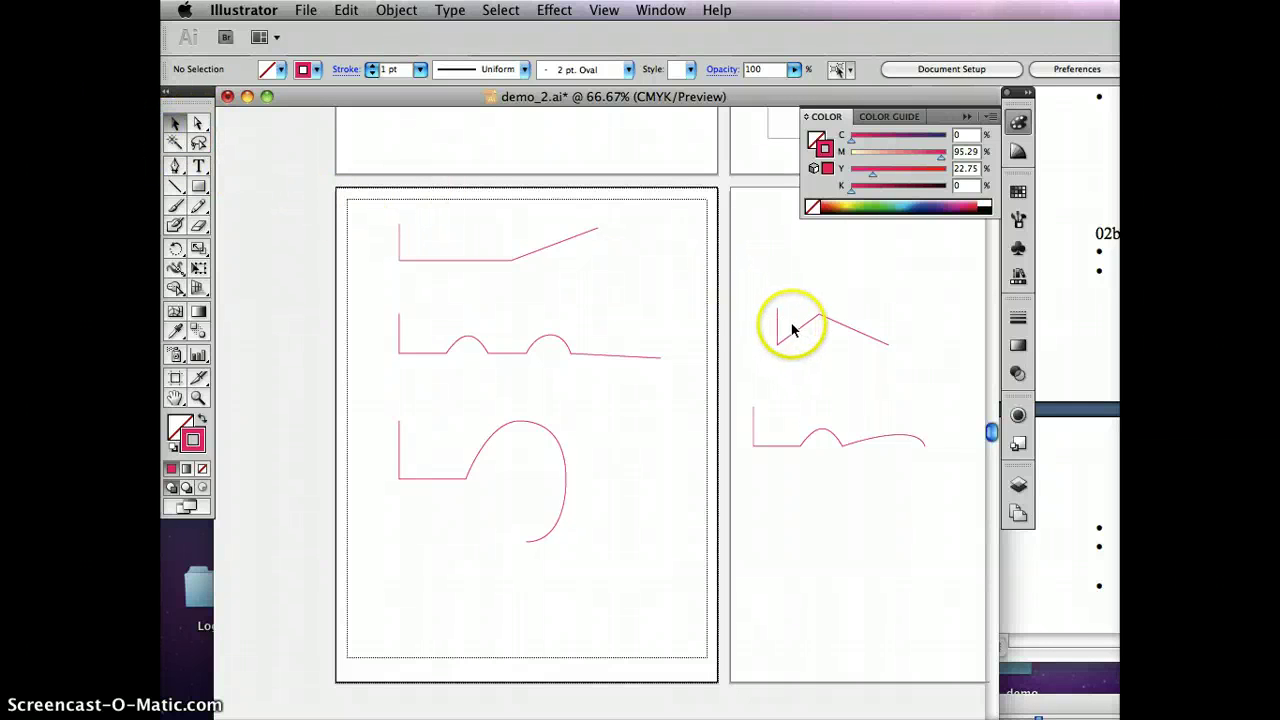
pyautogui.moveTo(800, 332); pyautogui.dragTo(662, 297)
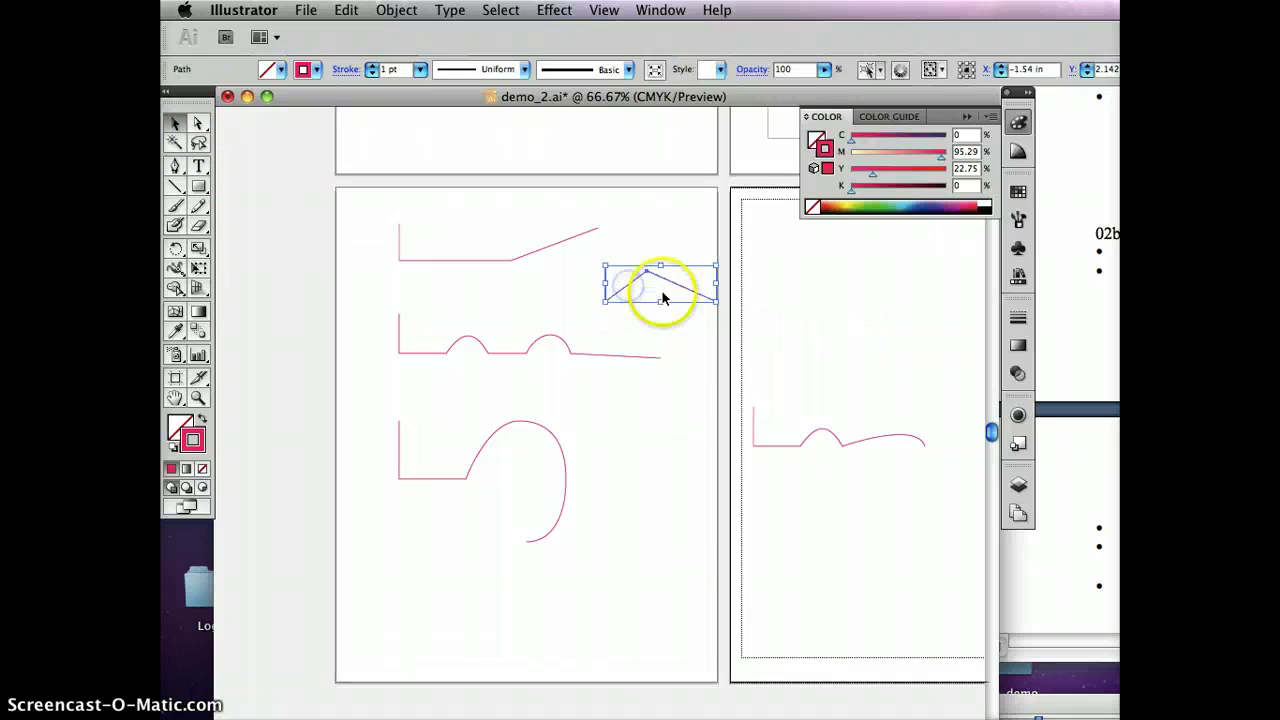
pyautogui.click(600, 286)
pyautogui.click(551, 277)
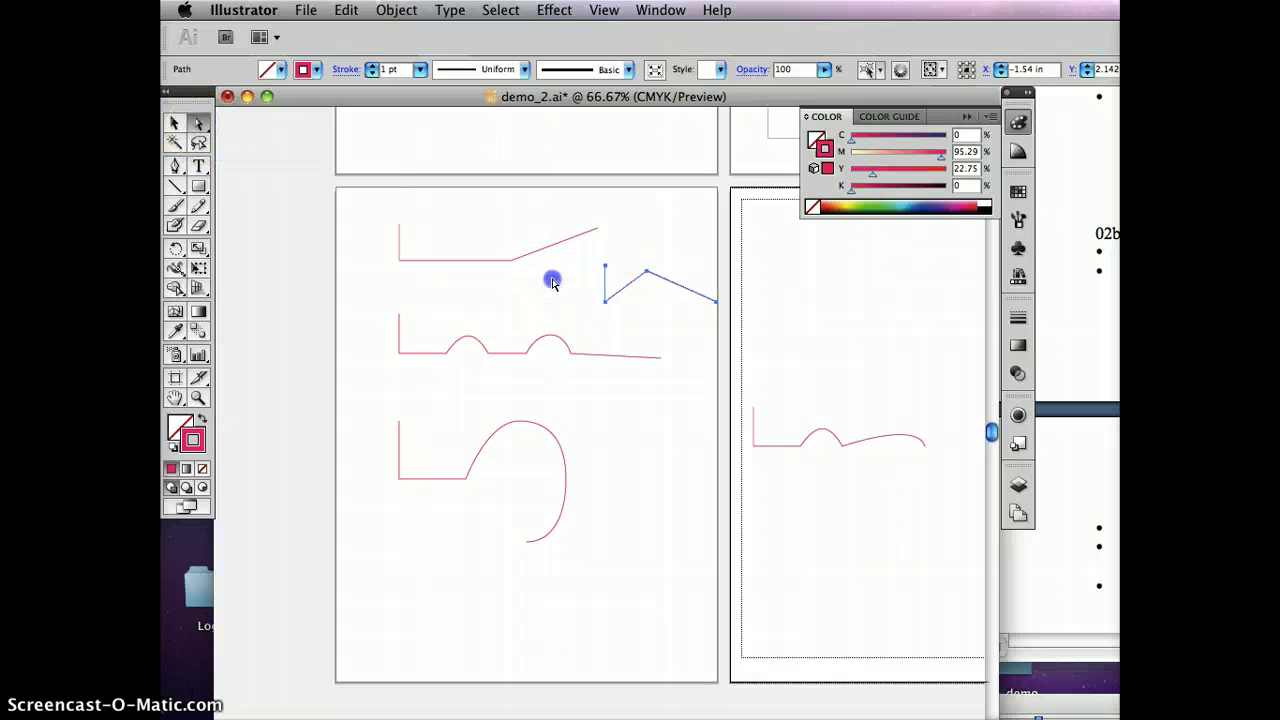
pyautogui.click(551, 262)
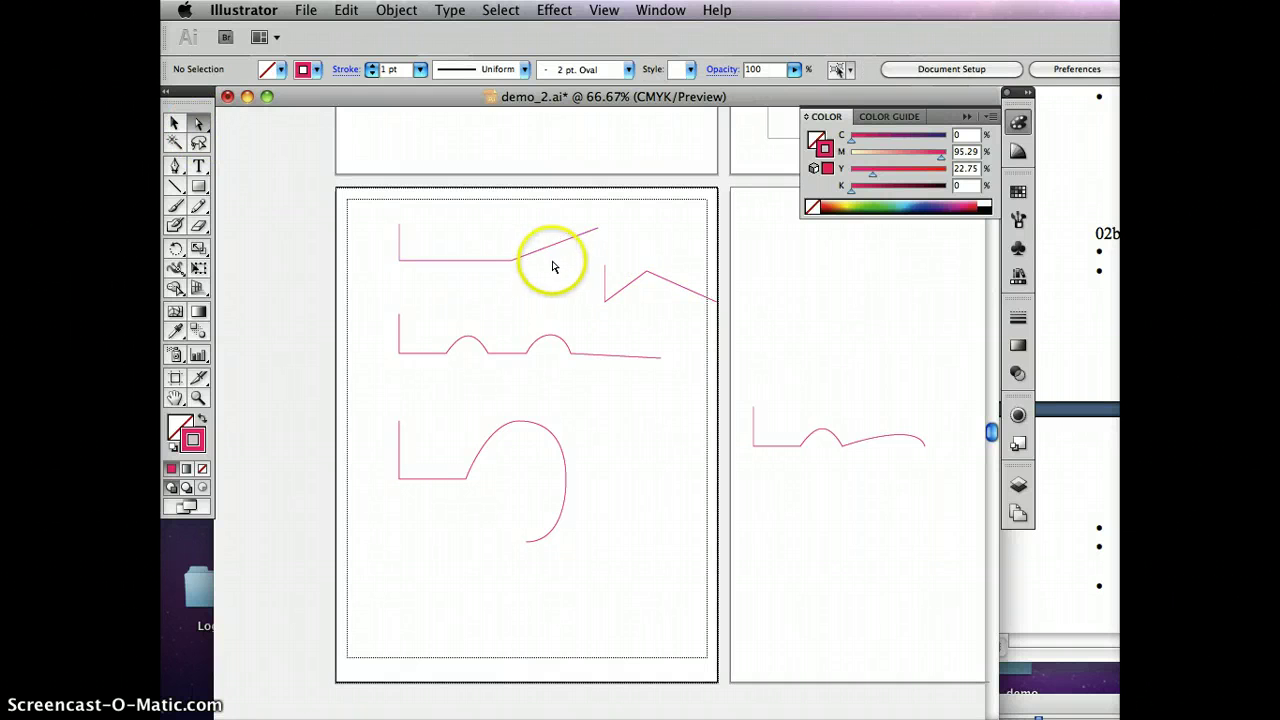
pyautogui.click(266, 194)
# Try moving the whole top path downward with the Selection tool, and undo the move.
pyautogui.click(175, 123)
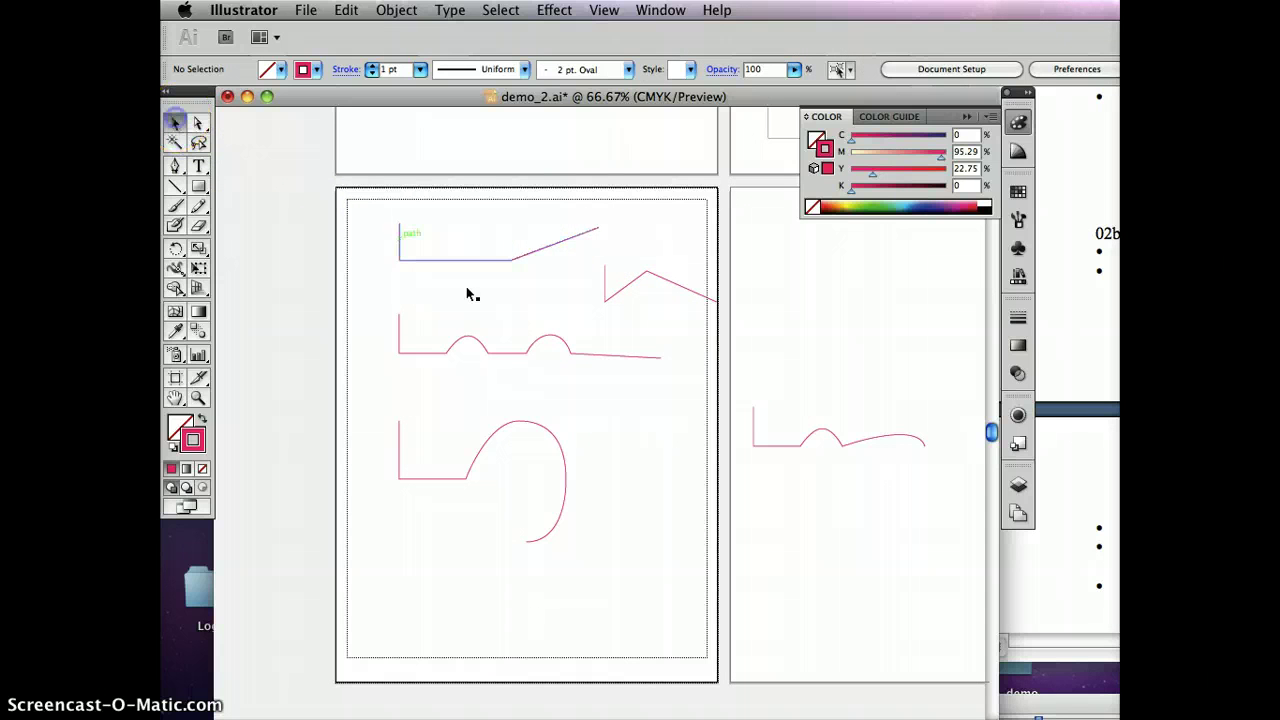
pyautogui.click(478, 298)
pyautogui.moveTo(466, 262); pyautogui.dragTo(466, 298)
pyautogui.click(560, 349)
pyautogui.hotkey('ctrl', 'z')
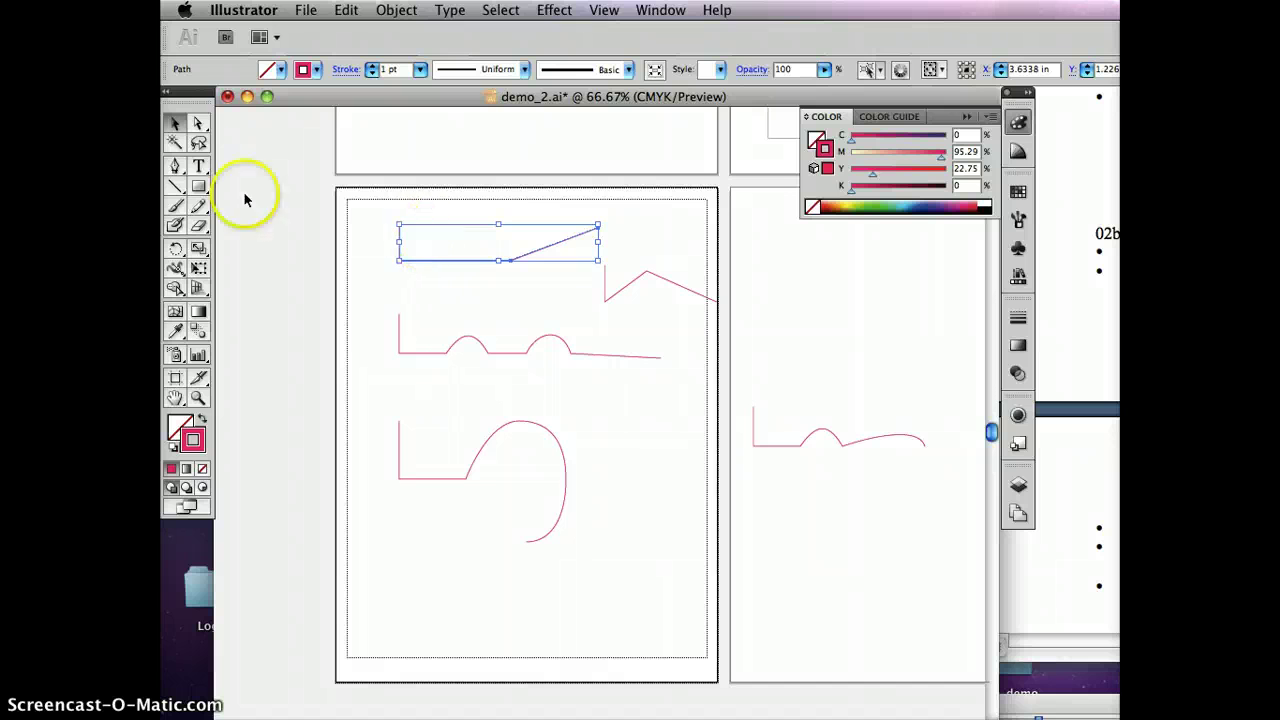
# Try deleting only the angled segment of the top path with the Direct Selection tool, and undo the deletion.
pyautogui.click(197, 122)
pyautogui.click(534, 276)
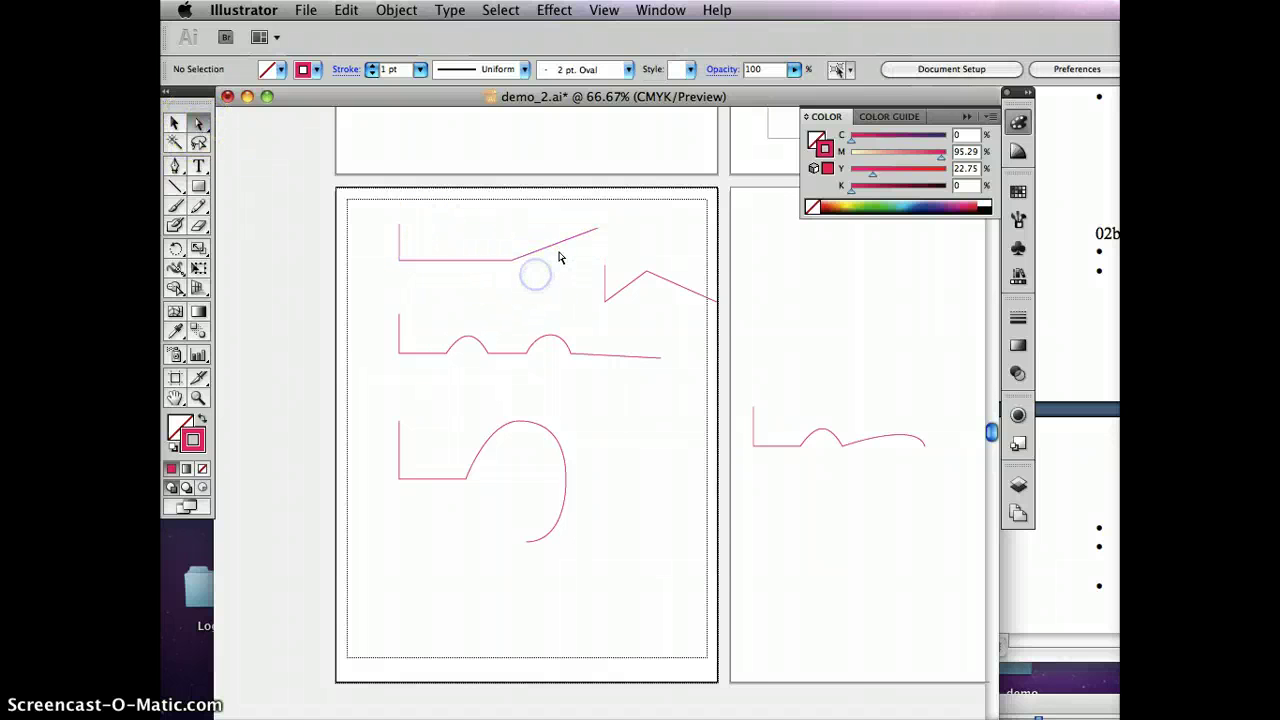
pyautogui.click(560, 251)
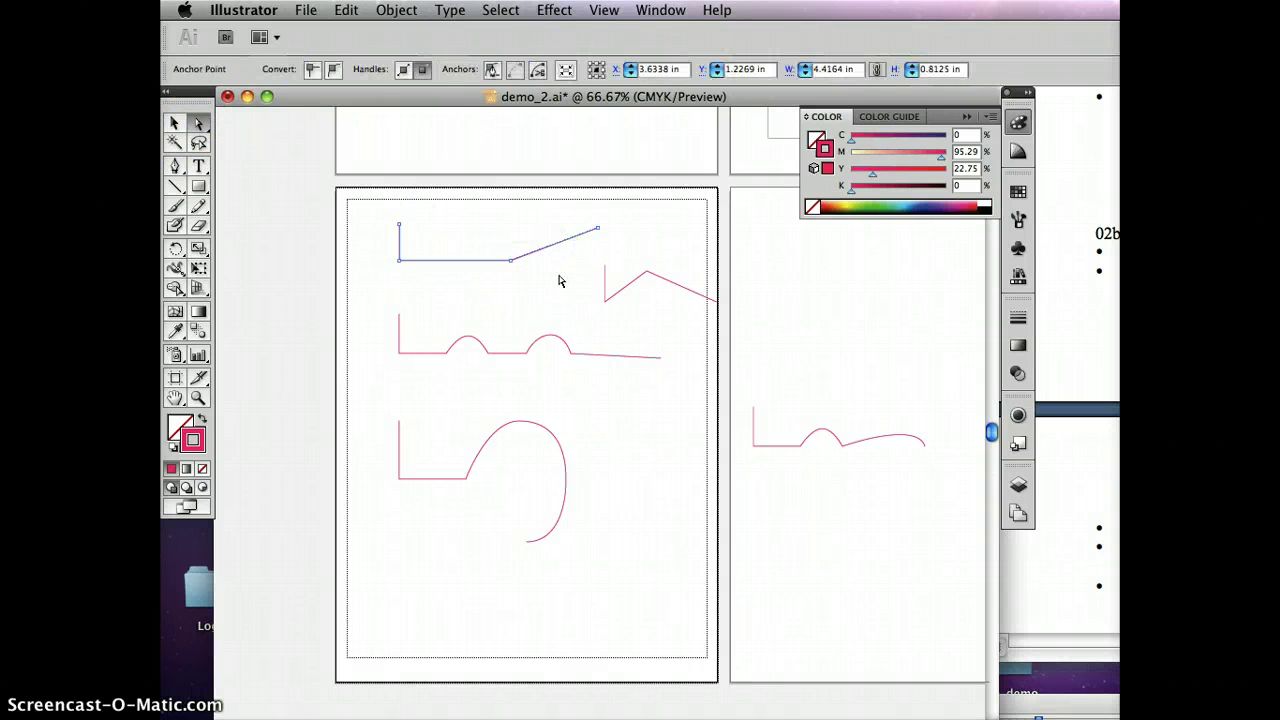
pyautogui.press('Delete')
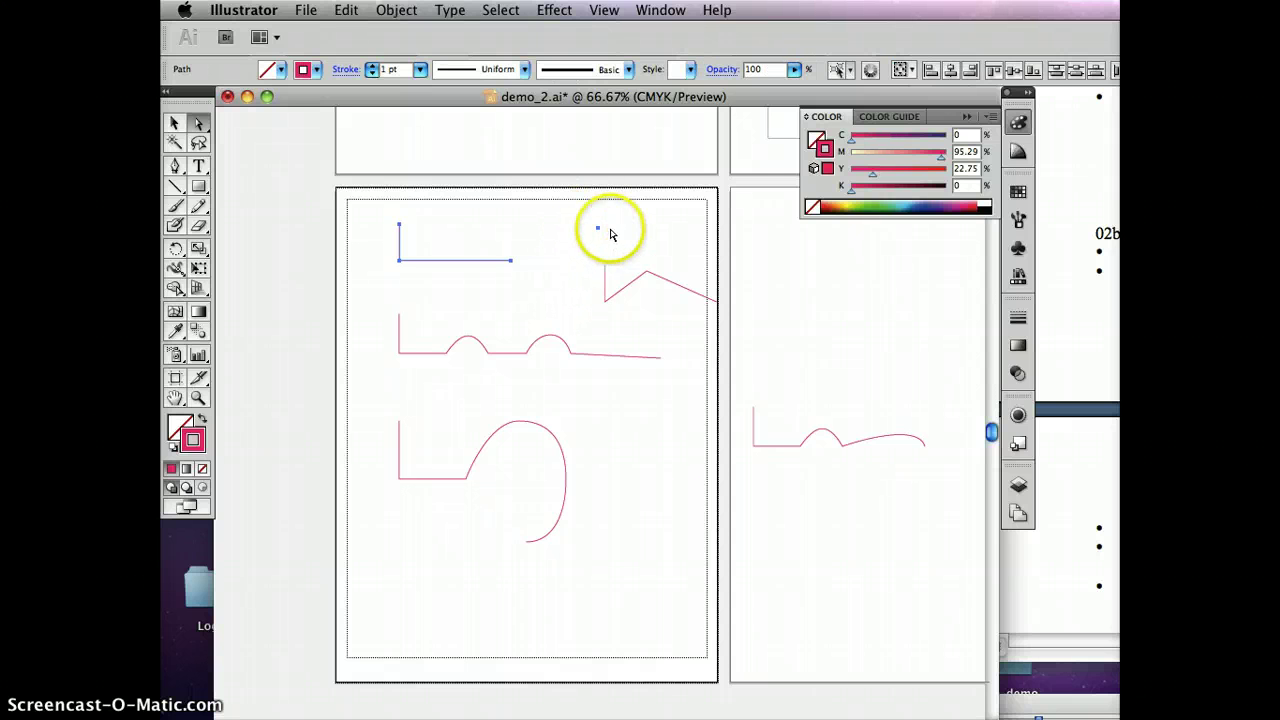
pyautogui.press('v')
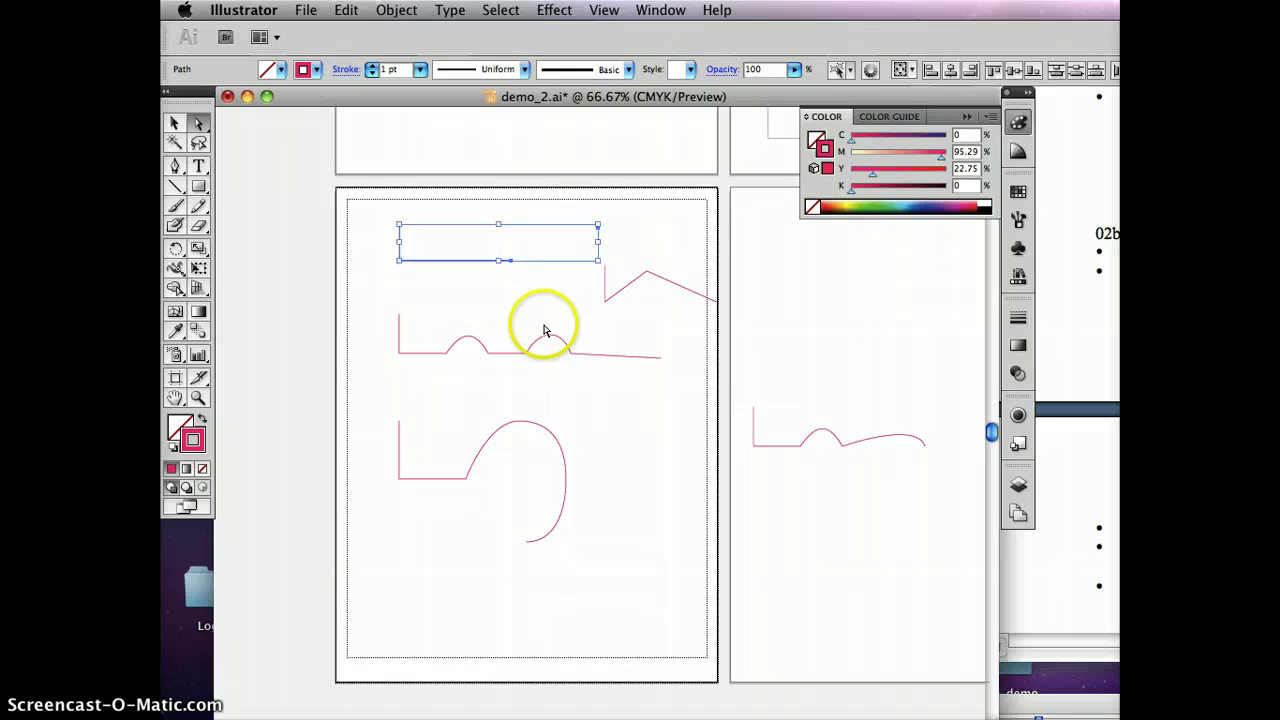
pyautogui.press('super+z')
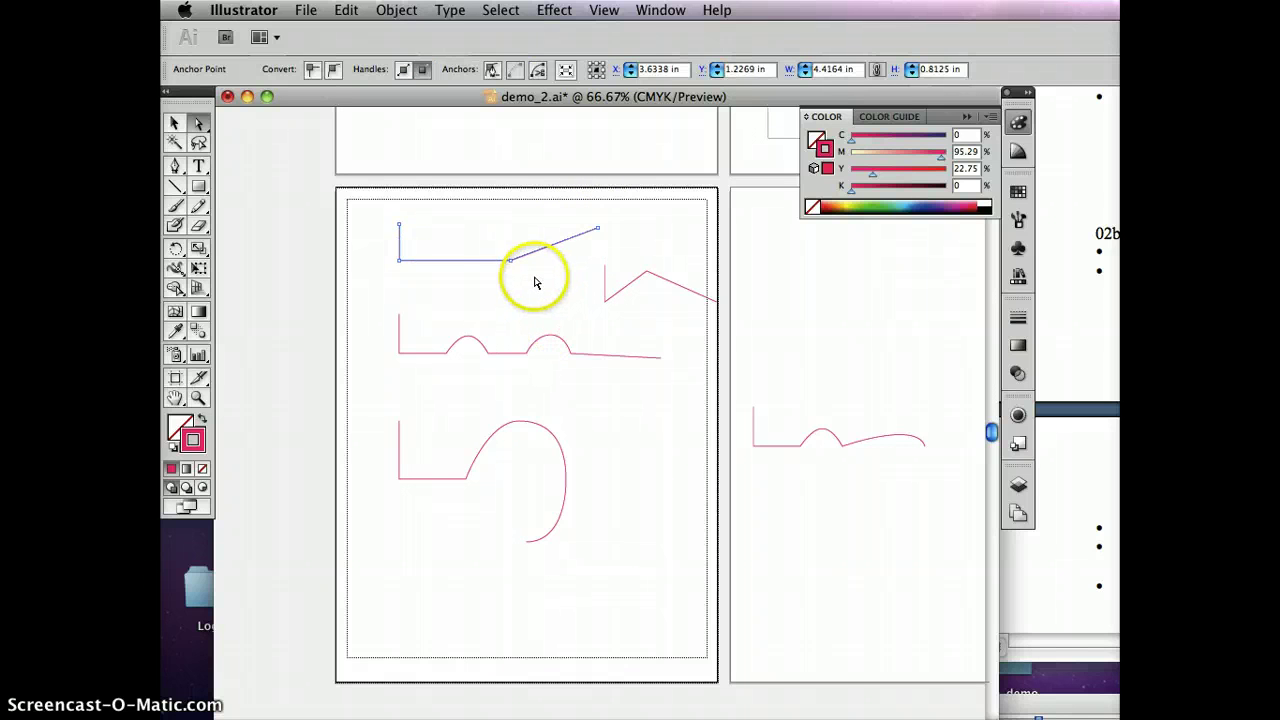
# Try deleting the outer end anchor point of the top path's angled segment, and undo back through the zigzag path's move.
pyautogui.click(533, 282)
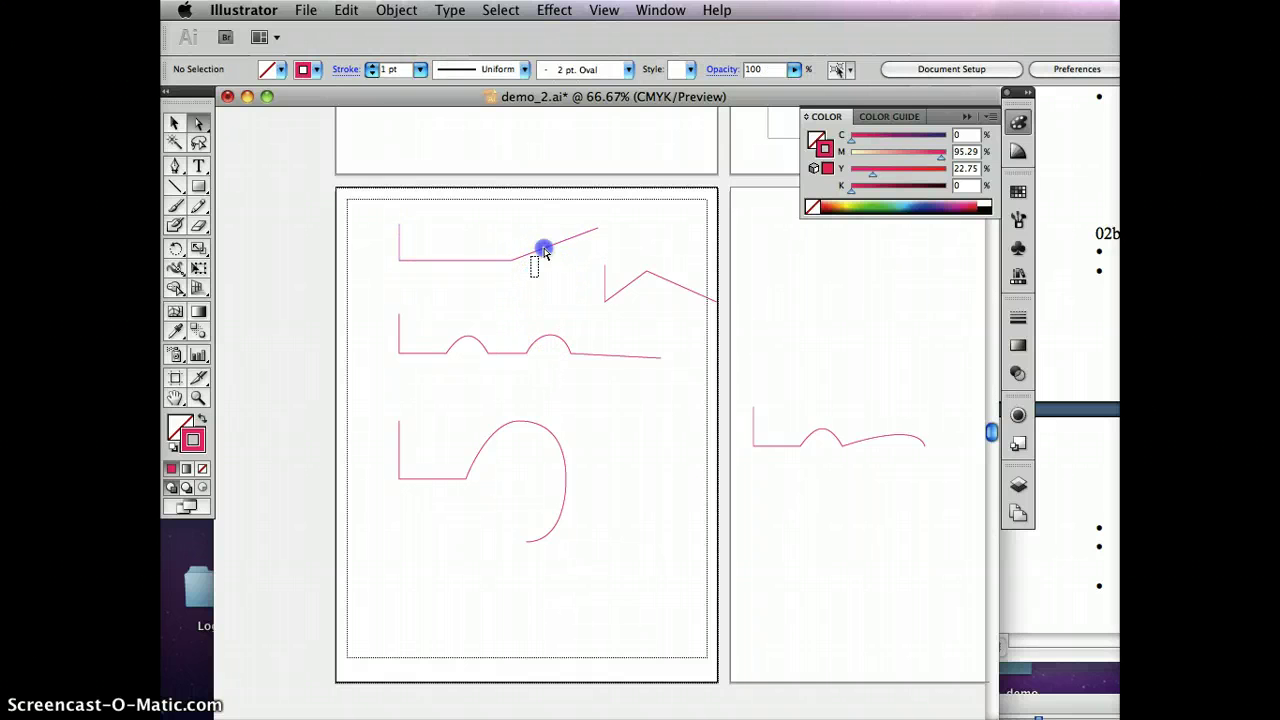
pyautogui.moveTo(543, 250); pyautogui.dragTo(600, 216)
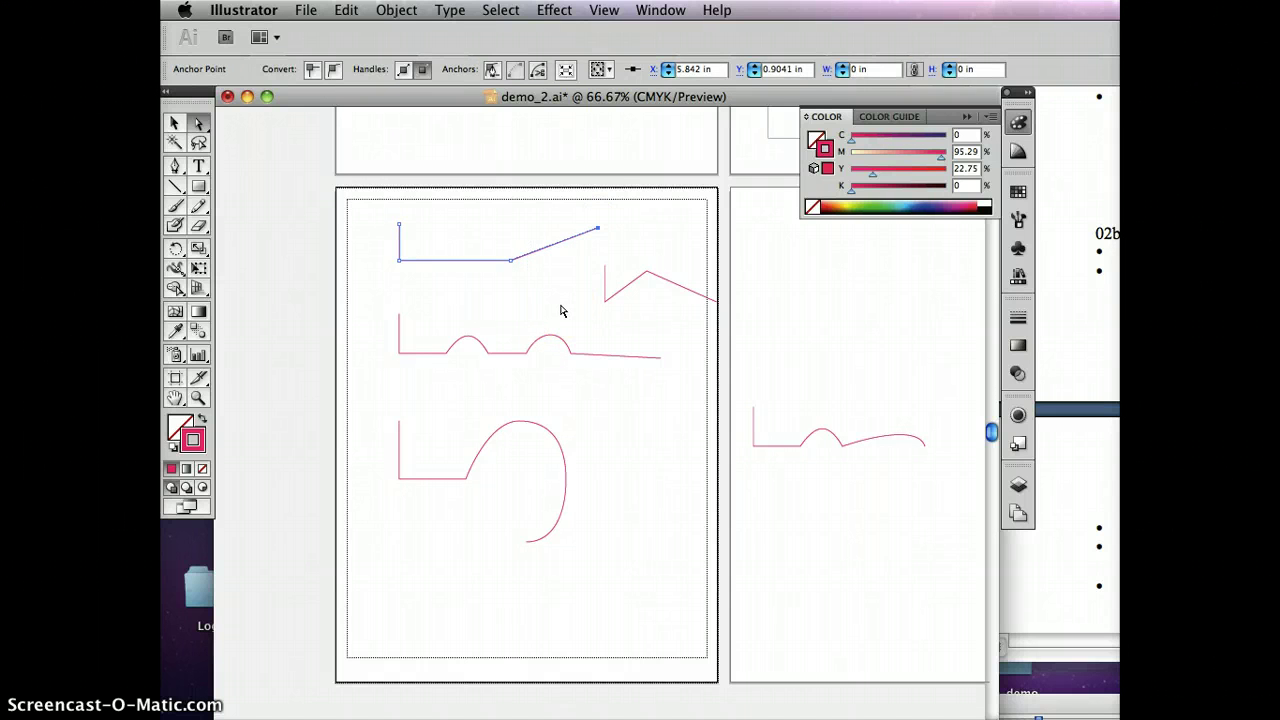
pyautogui.press('Delete')
pyautogui.moveTo(526, 249)
pyautogui.mouseDown()
pyautogui.moveTo(557, 244)
pyautogui.moveTo(586, 206)
pyautogui.moveTo(546, 251)
pyautogui.mouseUp()
pyautogui.press('super+z')
pyautogui.press('super+z')
pyautogui.press('super+z')
# Delete the angled segment at the end of the top path with the Direct Selection tool, and deselect.
pyautogui.click(551, 263)
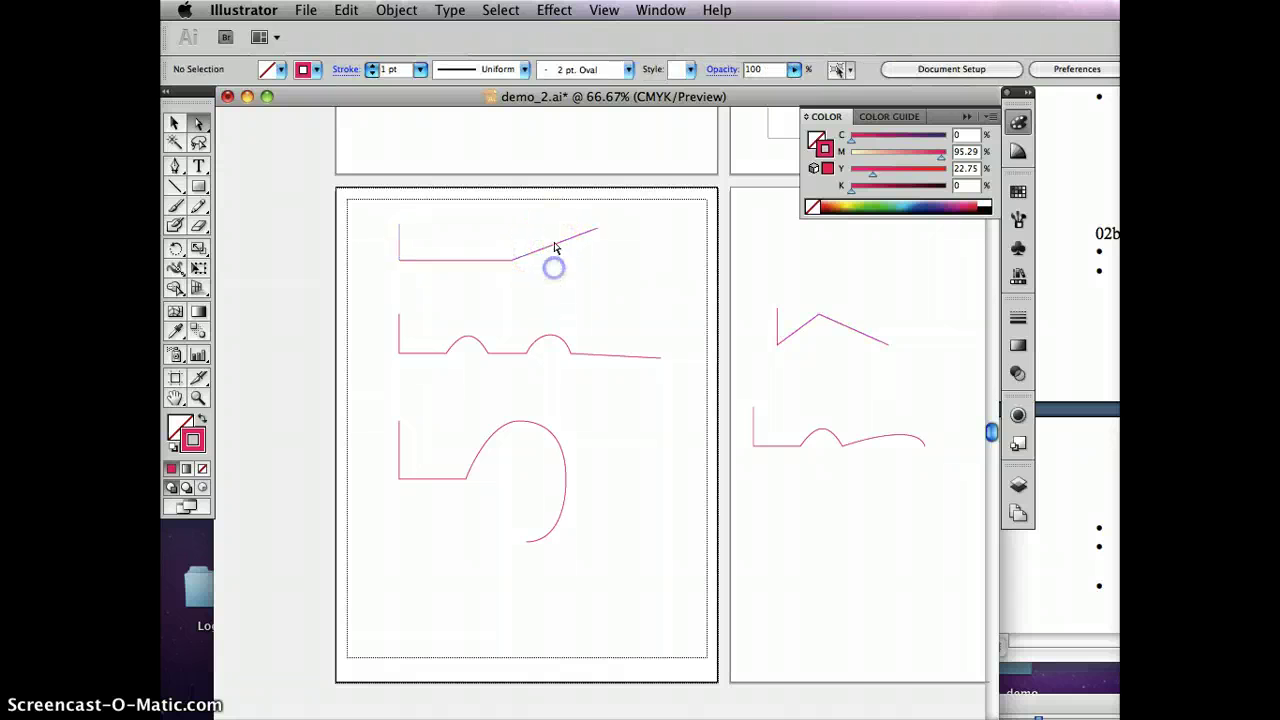
pyautogui.click(553, 245)
pyautogui.press('Delete')
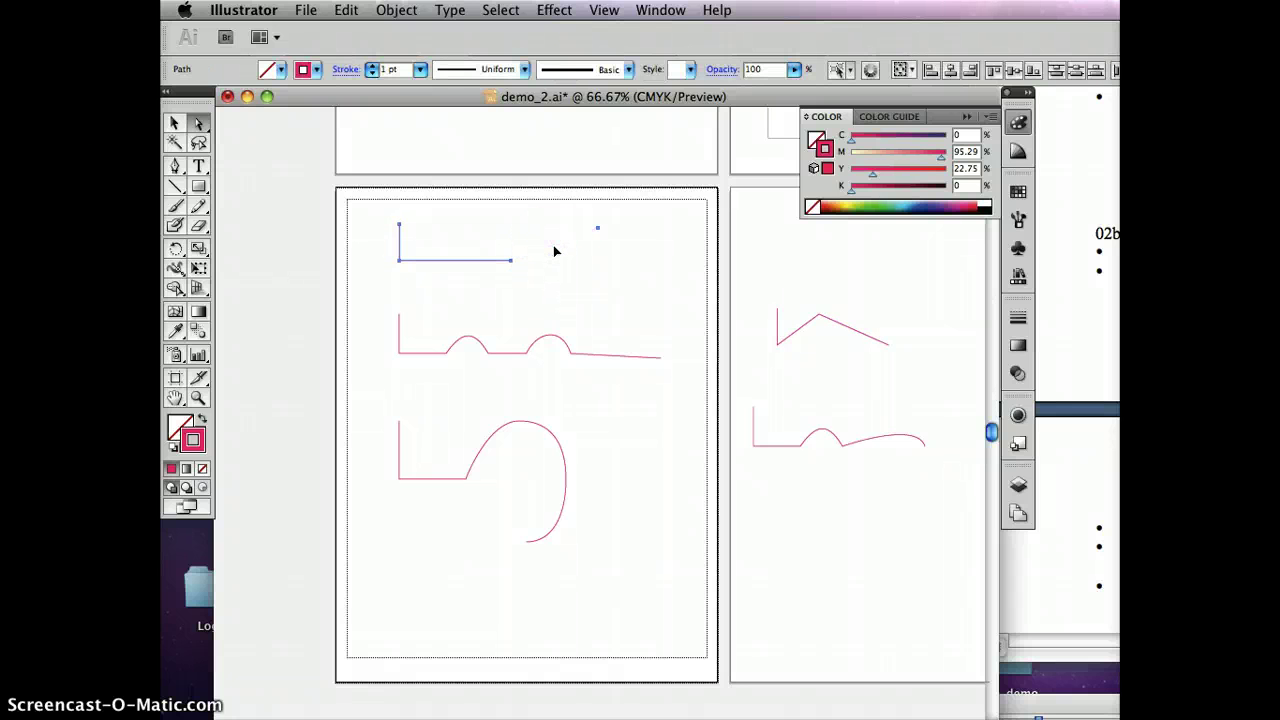
pyautogui.click(618, 287)
pyautogui.click(562, 608)
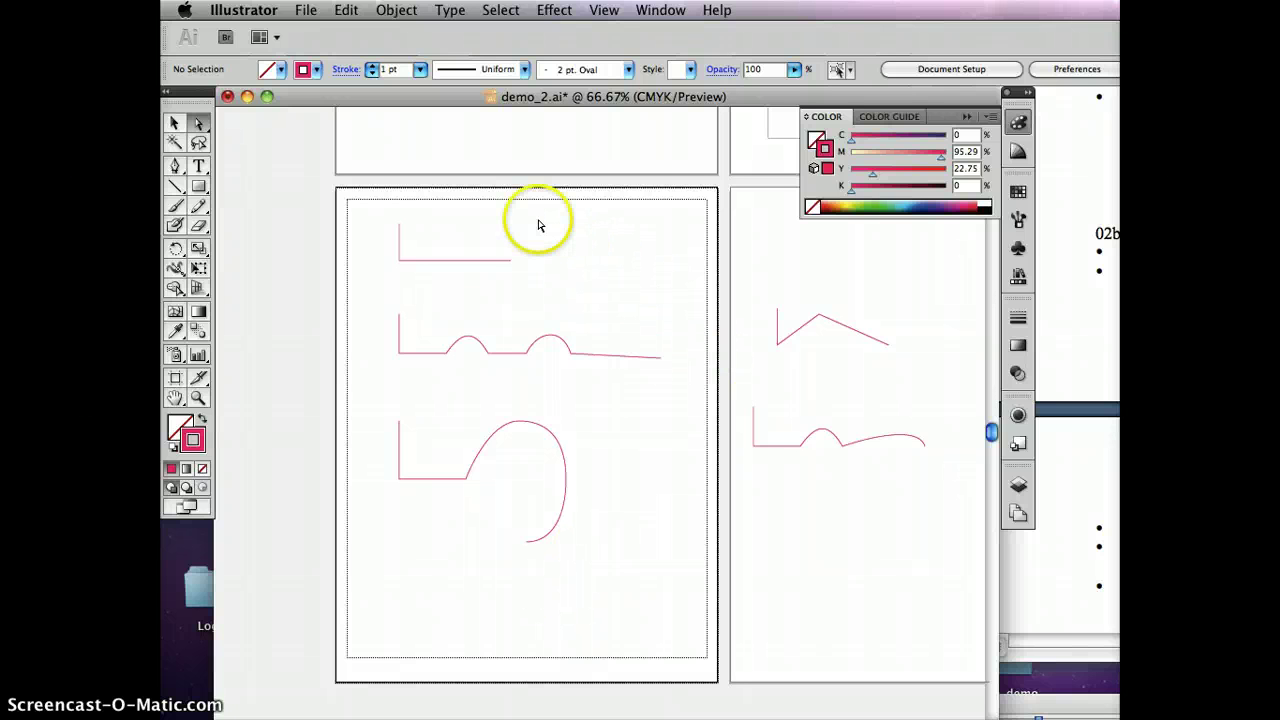
# Switch the document to Outline view and delete the stray anchor point beyond the end of the top path.
pyautogui.click(603, 11)
pyautogui.click(609, 38)
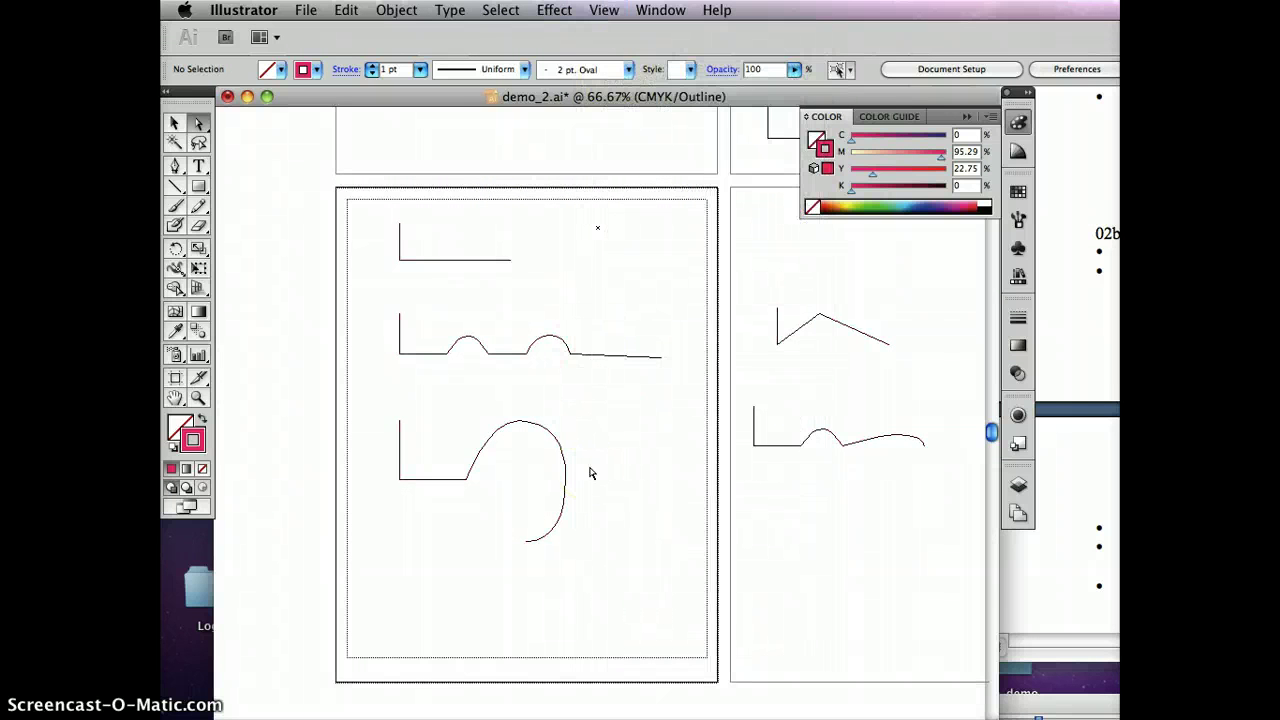
pyautogui.click(599, 232)
pyautogui.press('Delete')
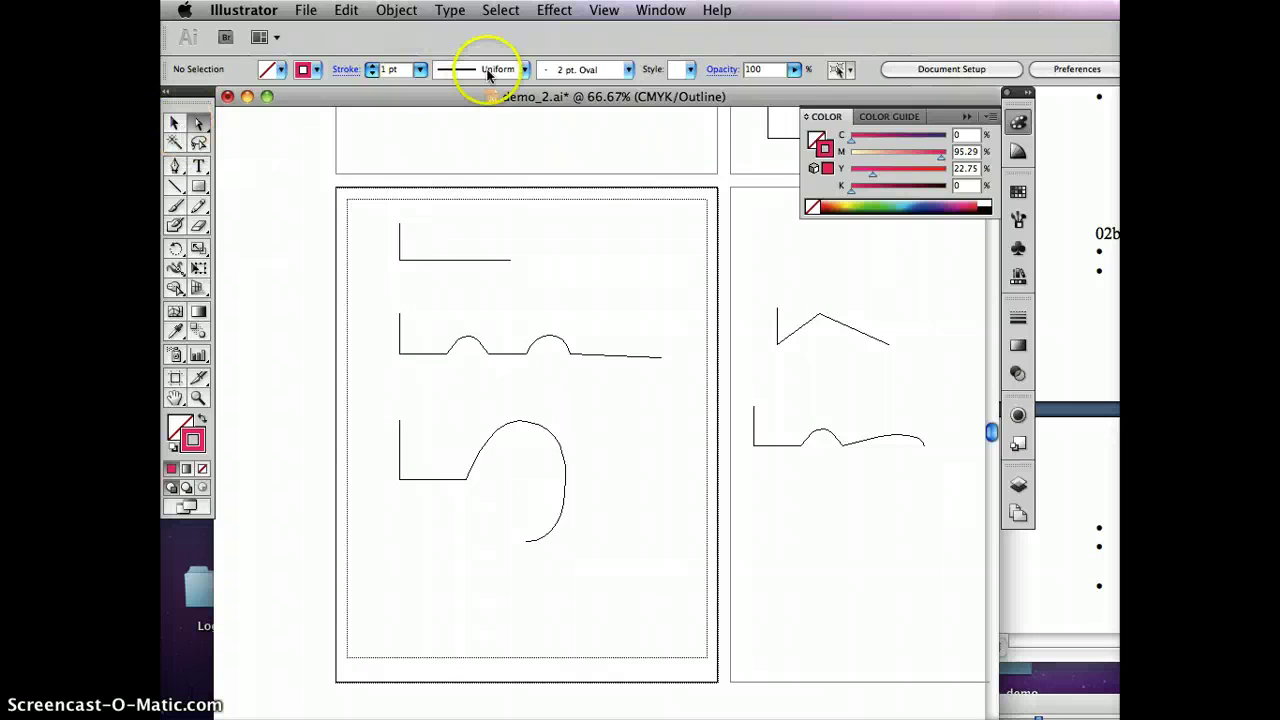
# Return the document to Preview view.
pyautogui.click(618, 12)
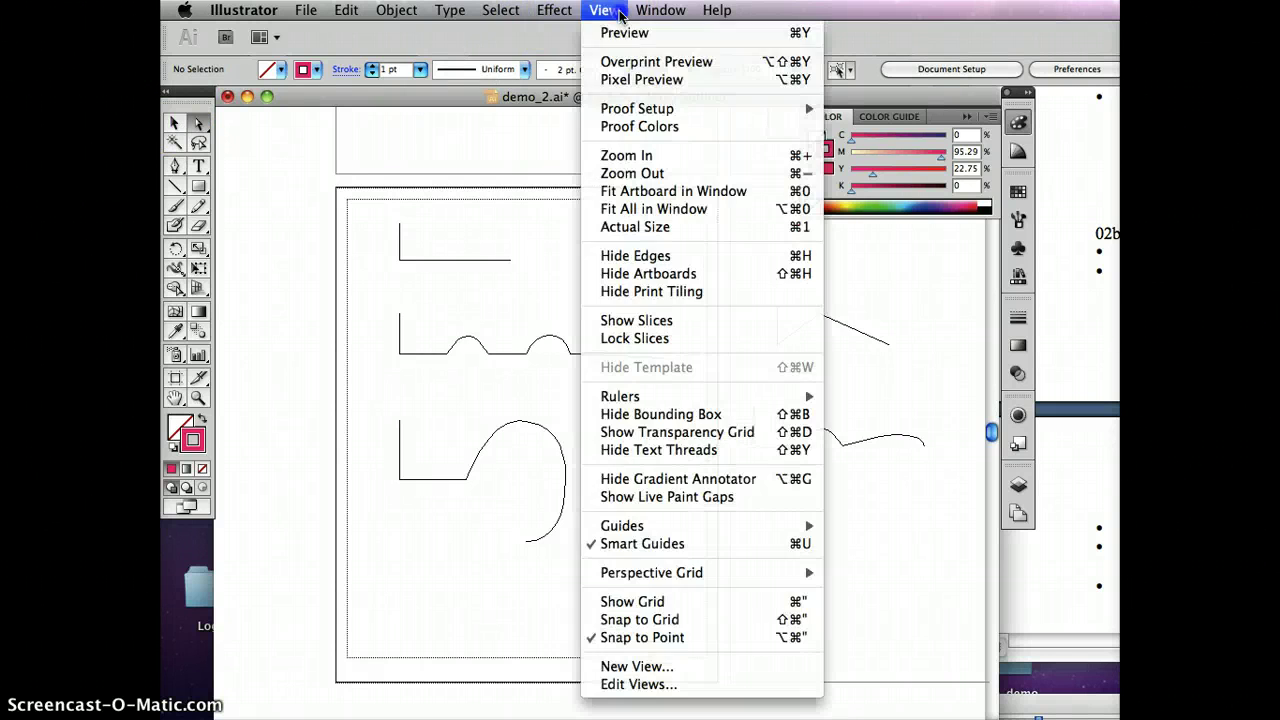
pyautogui.click(630, 32)
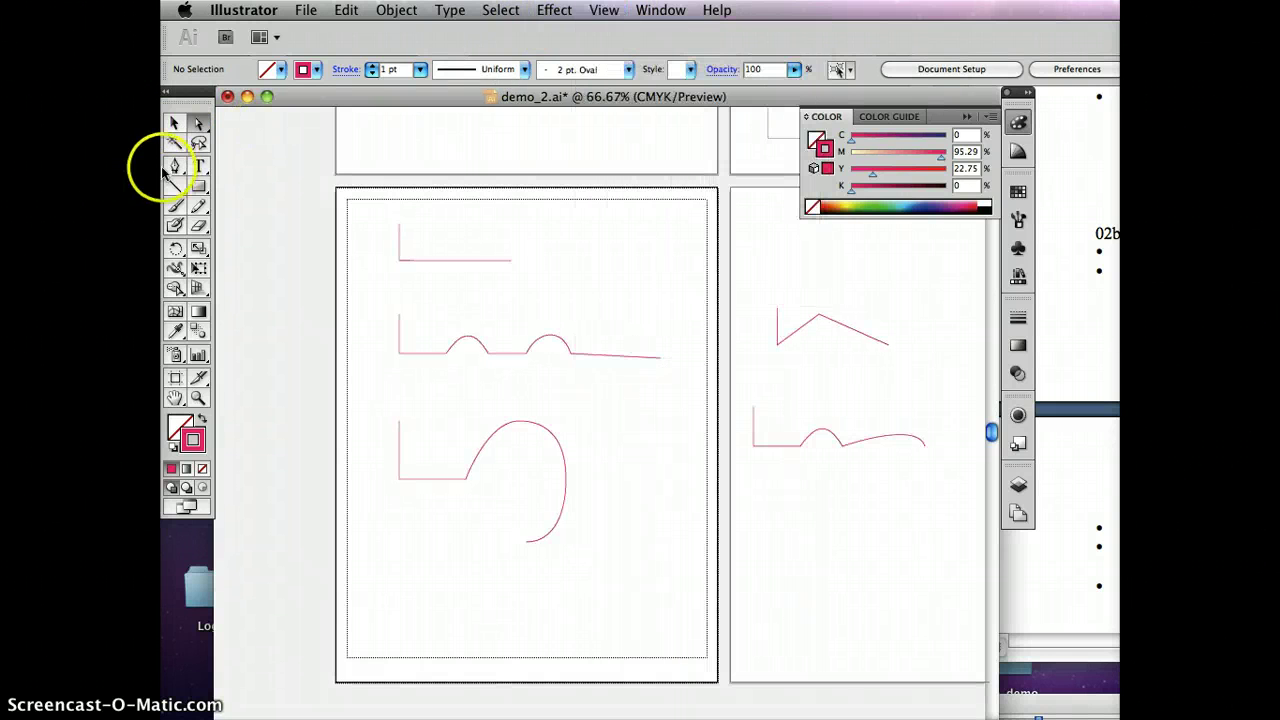
# Select the top L-shaped path and add an anchor point on its horizontal segment with the Pen tool.
pyautogui.click(175, 121)
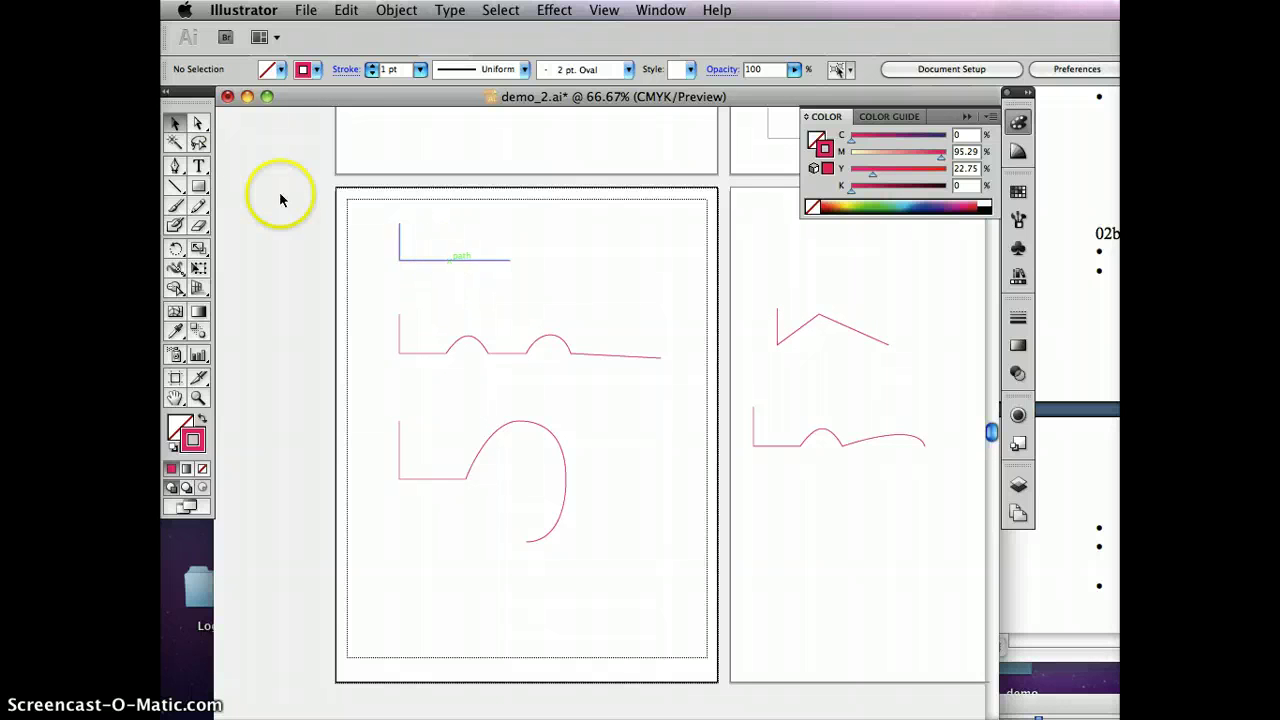
pyautogui.click(176, 170)
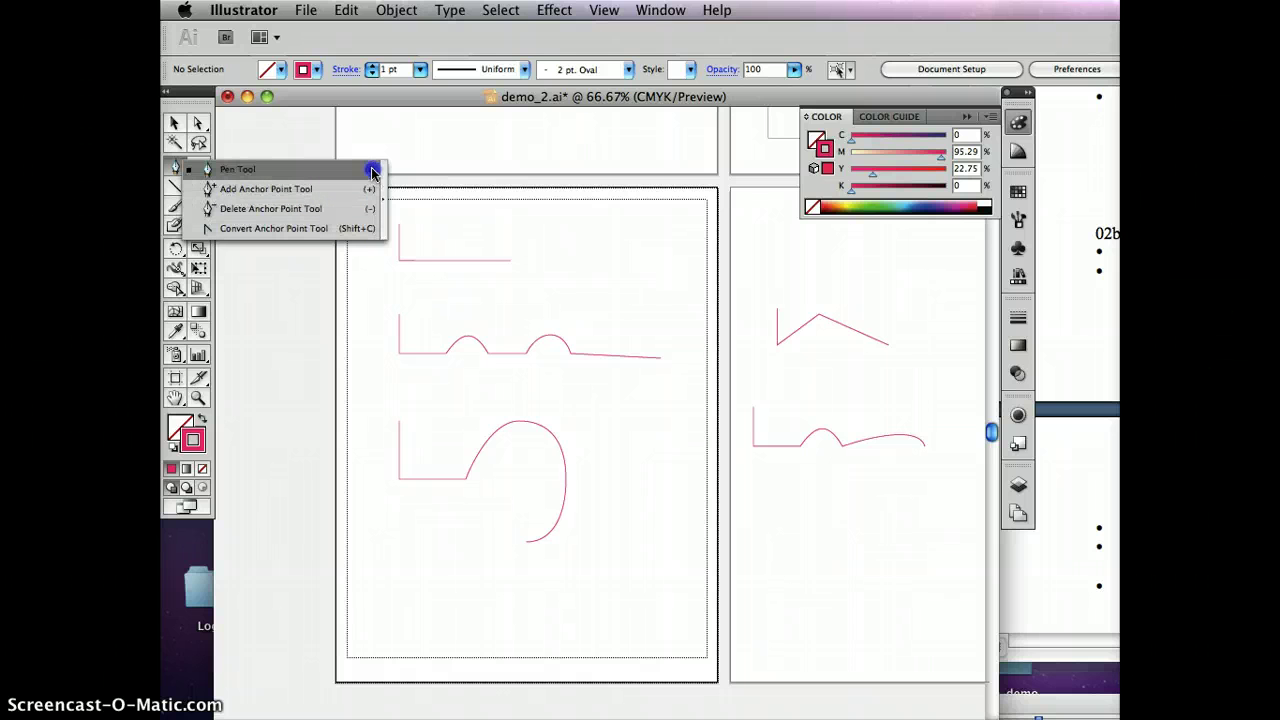
pyautogui.click(238, 172)
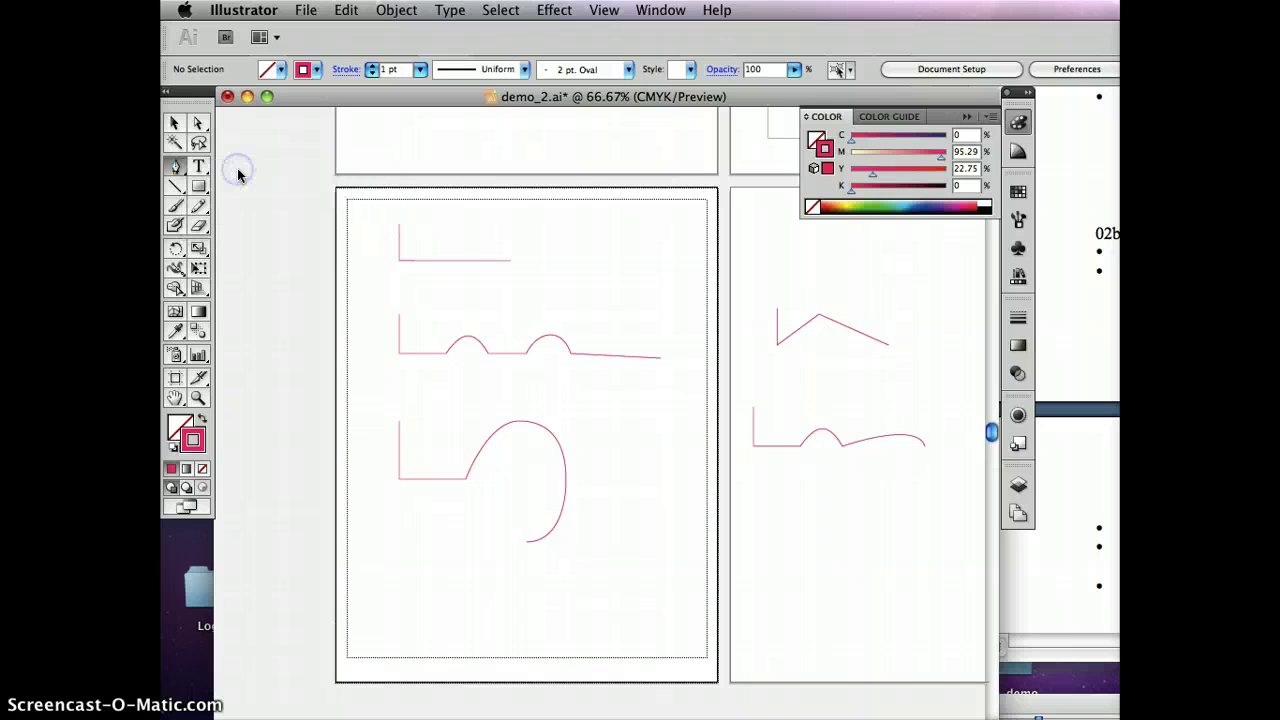
pyautogui.click(449, 259)
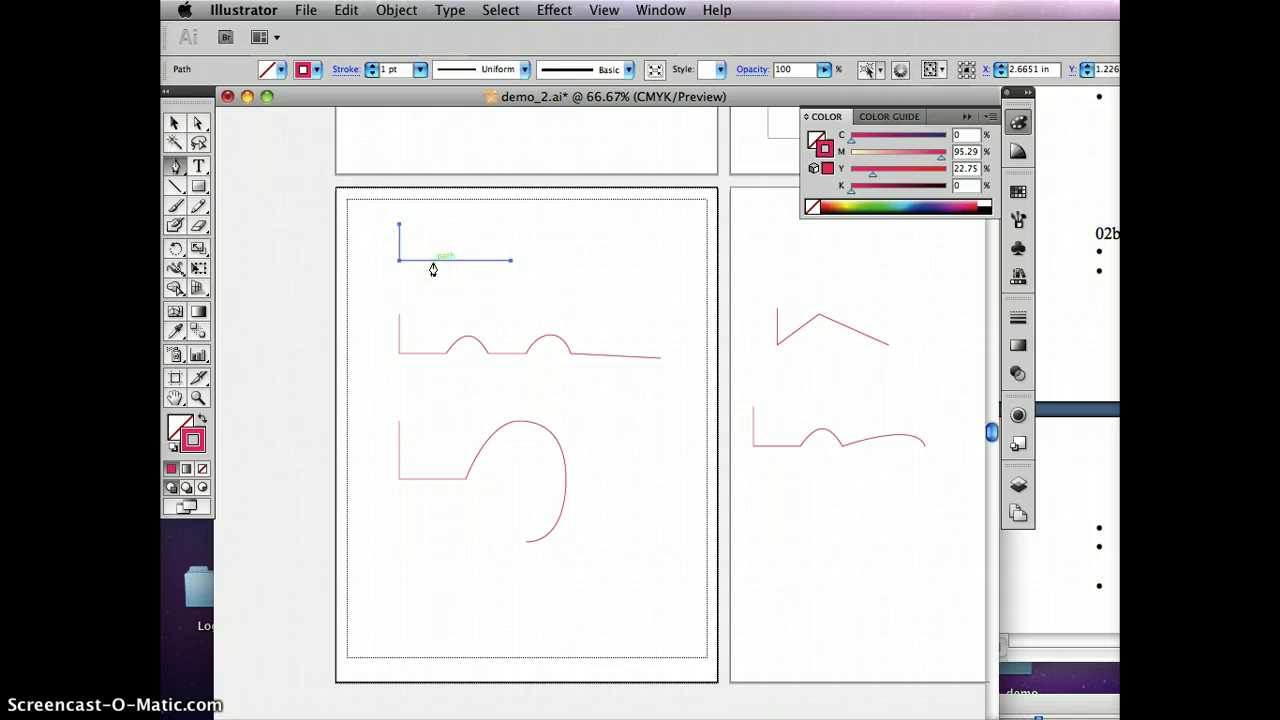
pyautogui.moveTo(433, 269); pyautogui.dragTo(444, 268)
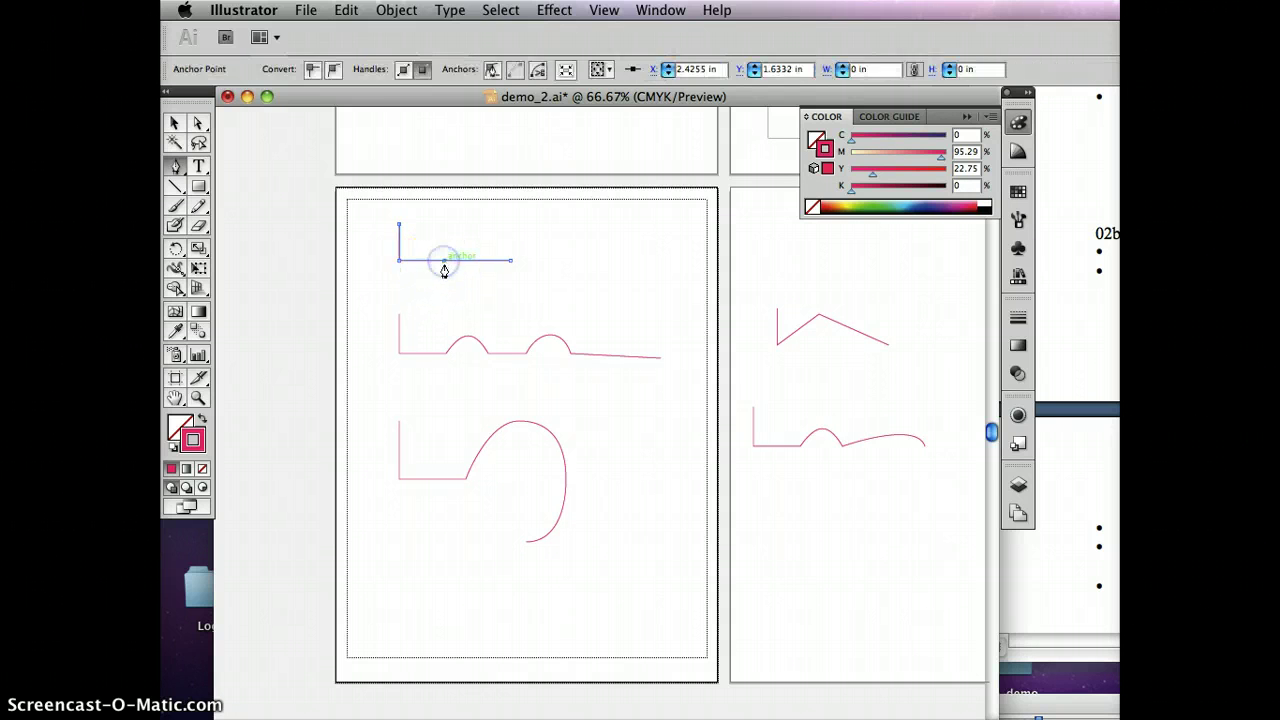
# Move the top path's added anchor point up with the Direct Selection tool to form a peak, and deselect the path.
pyautogui.click(198, 123)
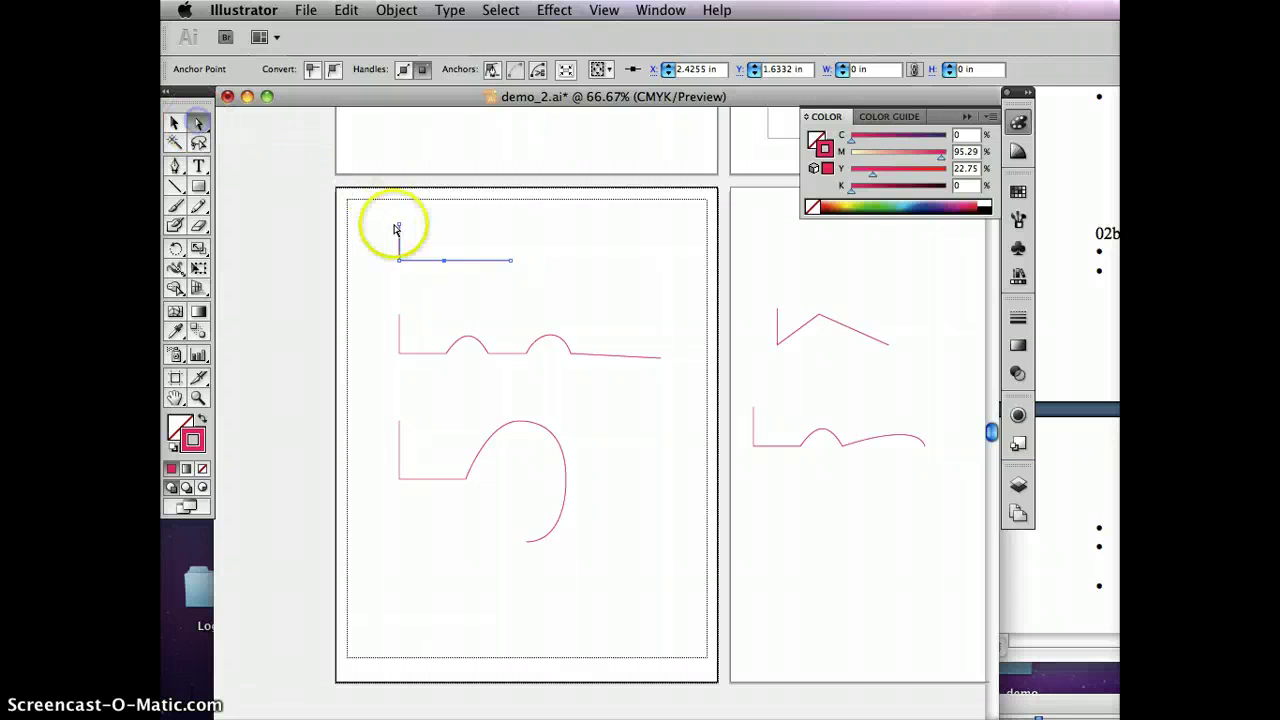
pyautogui.click(444, 262)
pyautogui.moveTo(444, 262); pyautogui.dragTo(442, 223)
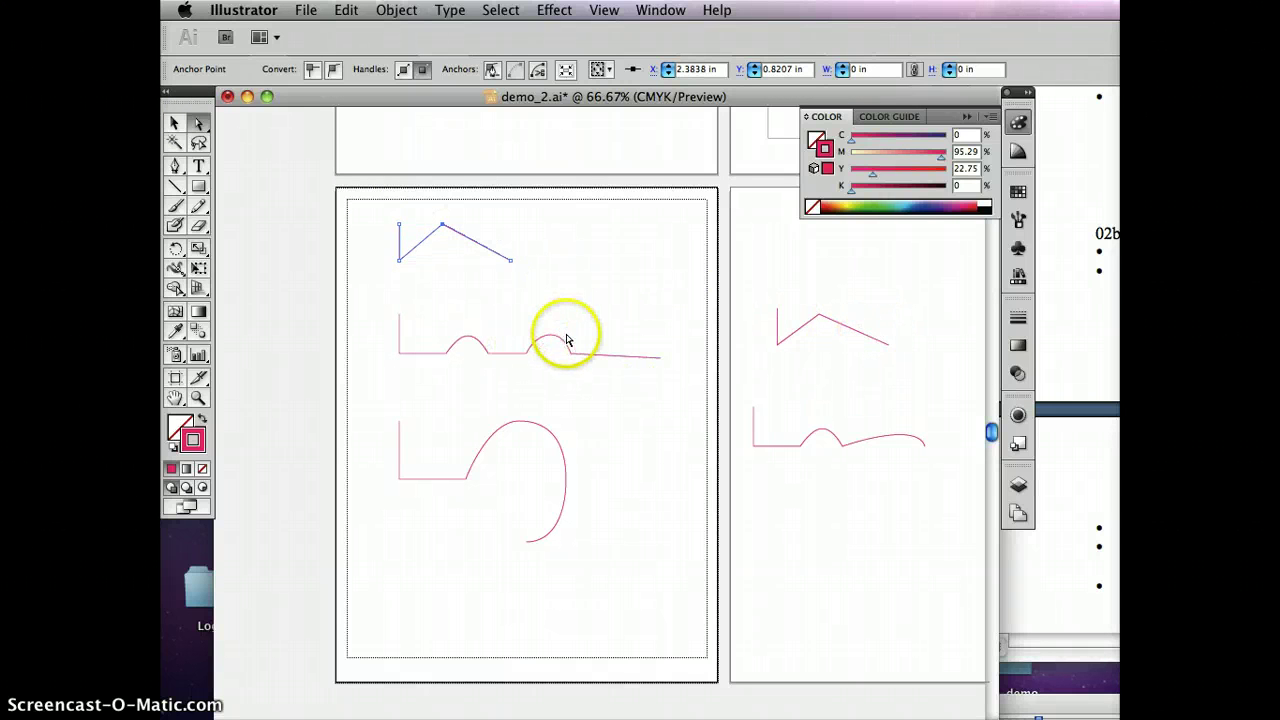
pyautogui.click(623, 289)
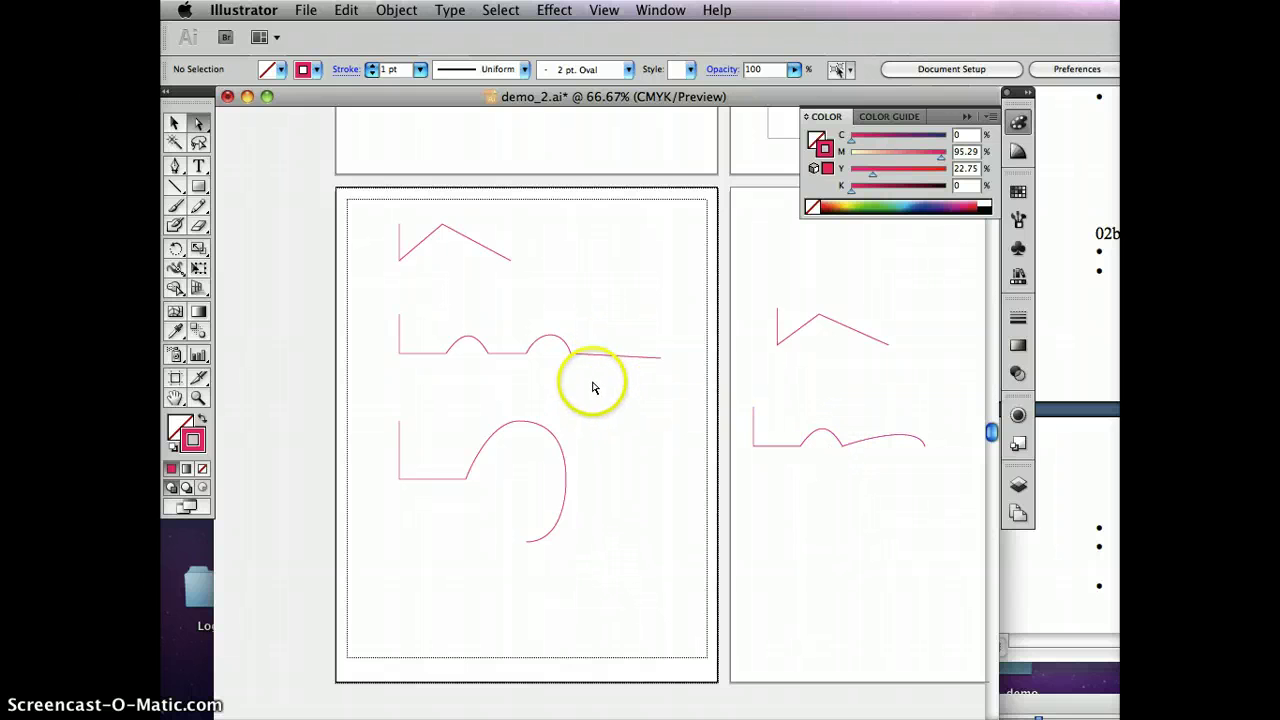
# Delete the straight end segment of the middle path, and remove the anchor point where its second arch starts with the Pen tool.
pyautogui.moveTo(589, 378); pyautogui.dragTo(529, 362)
pyautogui.press('Delete')
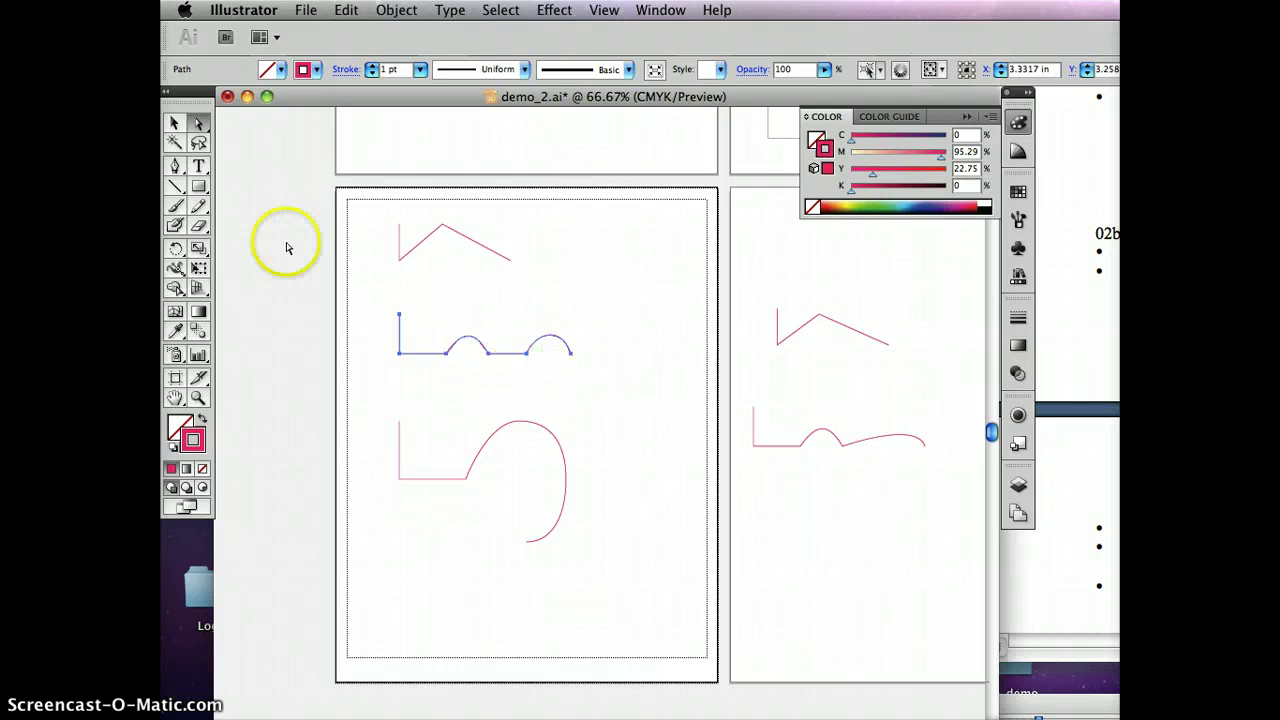
pyautogui.click(175, 168)
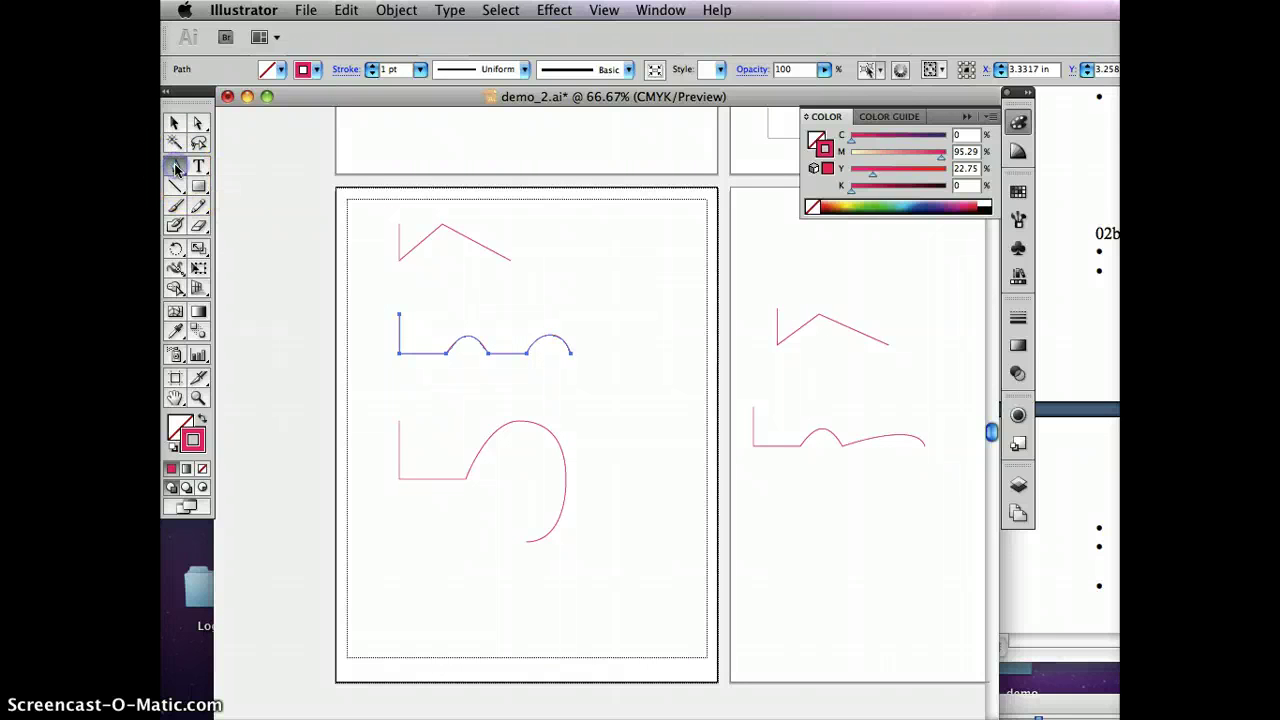
pyautogui.click(176, 166)
pyautogui.click(357, 280)
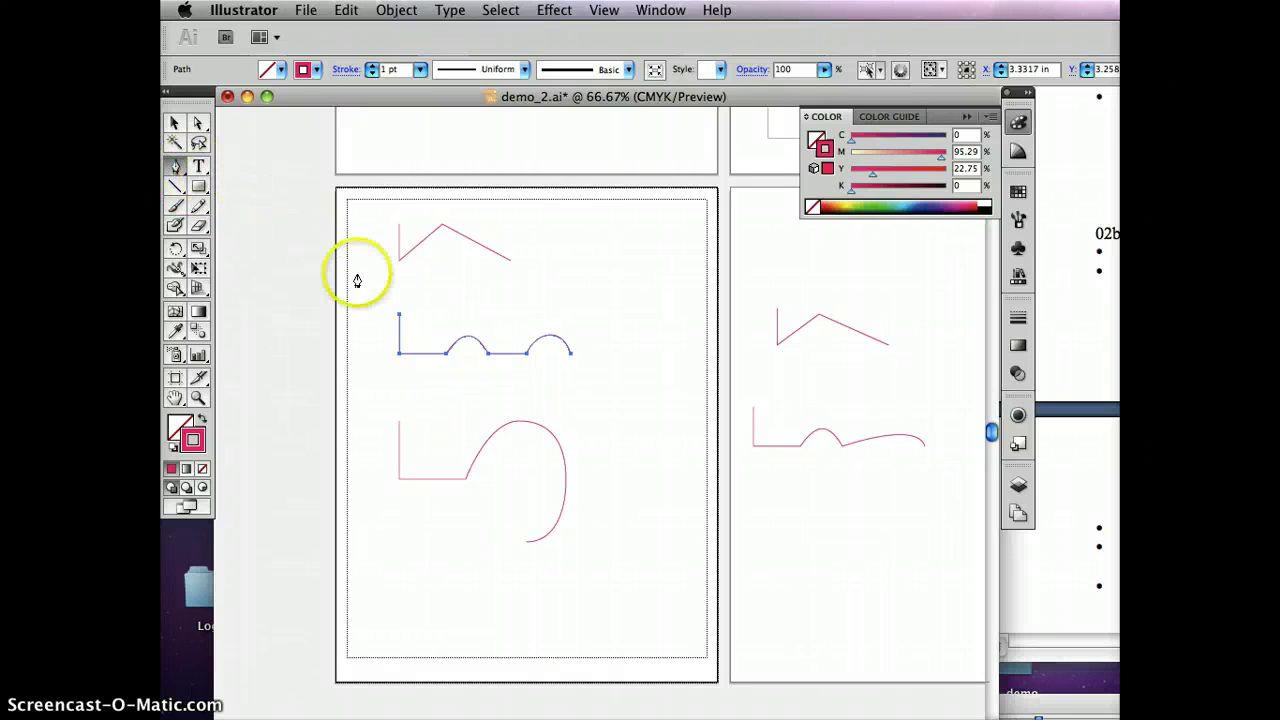
pyautogui.click(526, 355)
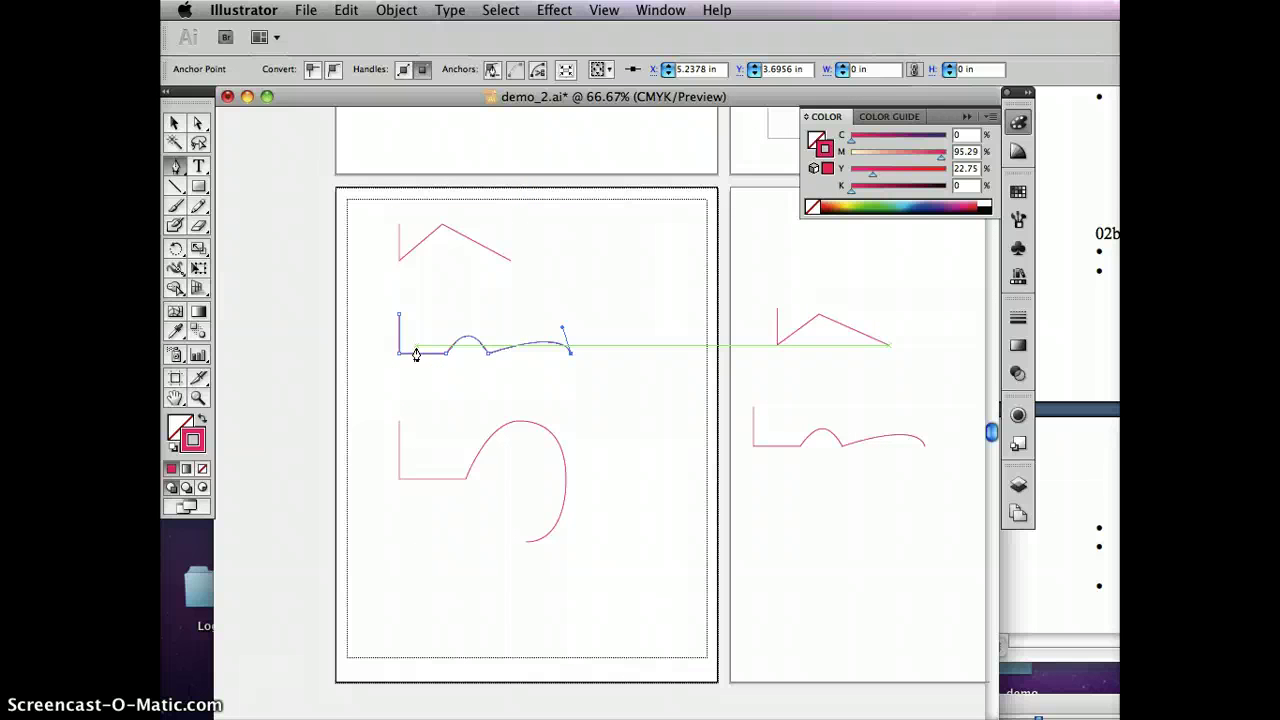
pyautogui.click(485, 302)
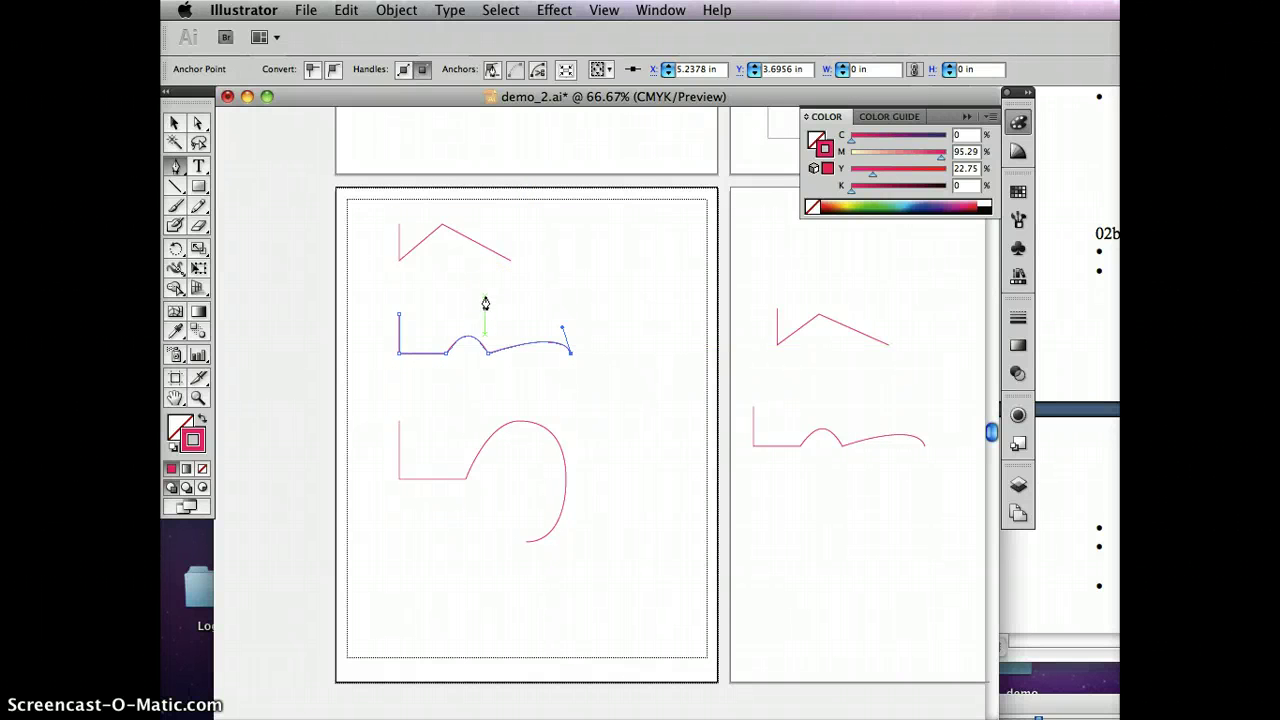
# Convert the top path's peak anchor point to a smooth point with horizontal direction handles, temporarily switching from the Pen tool.
pyautogui.click(172, 167)
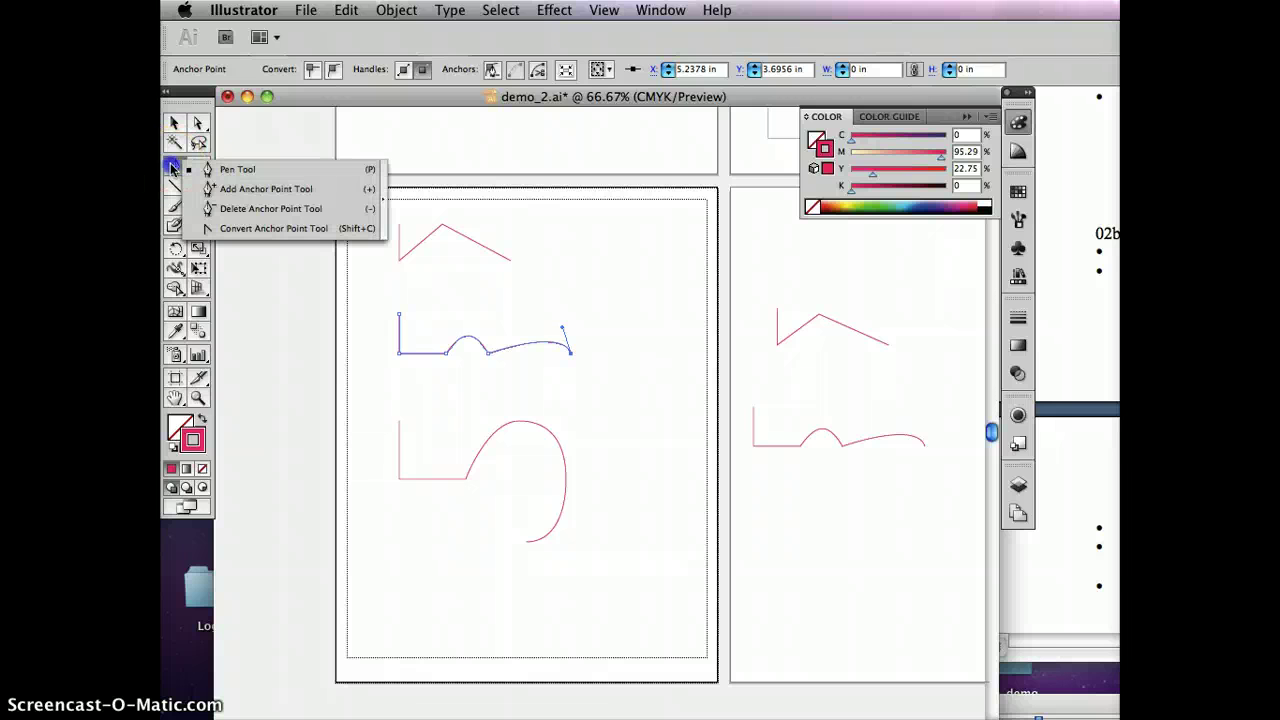
pyautogui.click(466, 268)
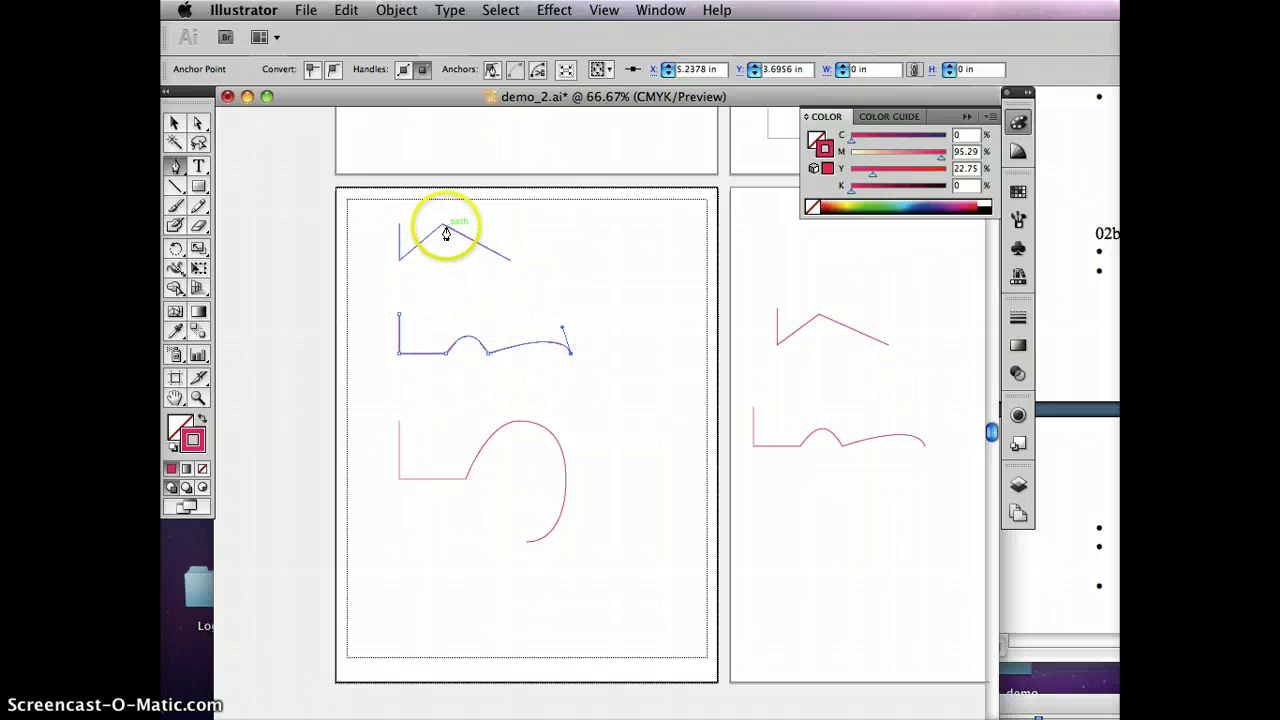
pyautogui.moveTo(444, 231); pyautogui.dragTo(557, 266)
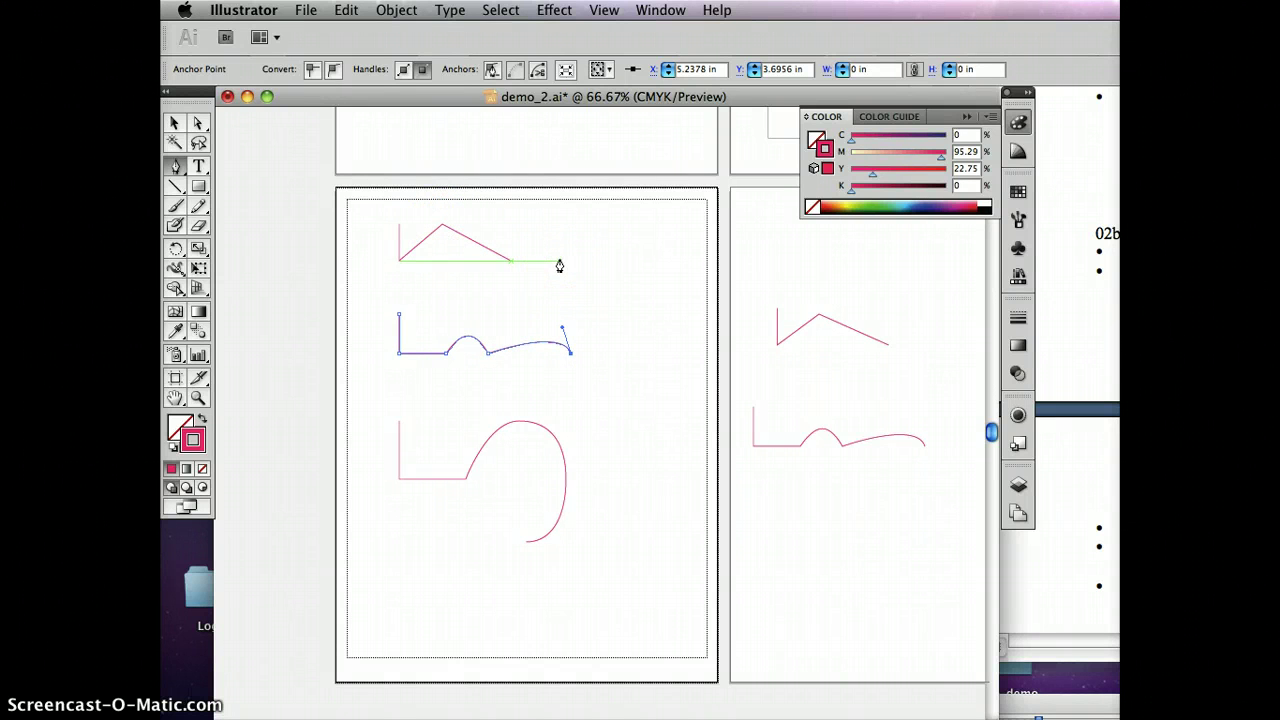
pyautogui.click(543, 249)
pyautogui.click(523, 232)
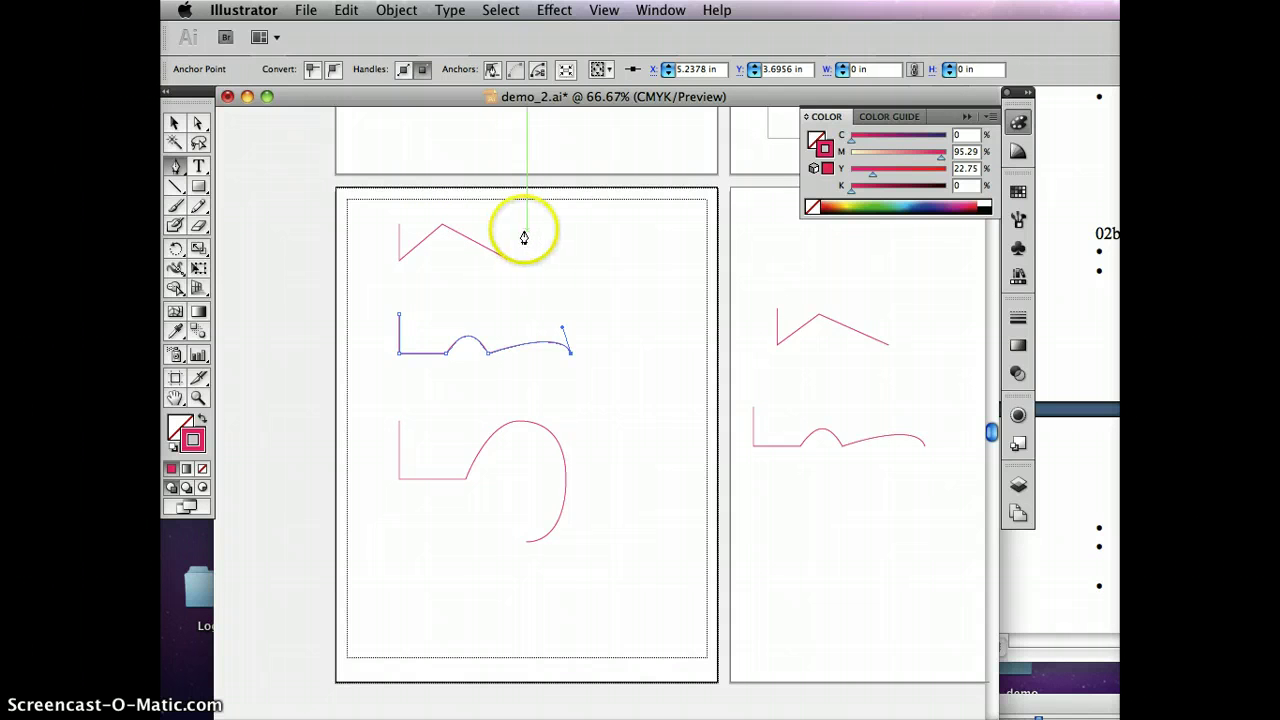
pyautogui.click(460, 283)
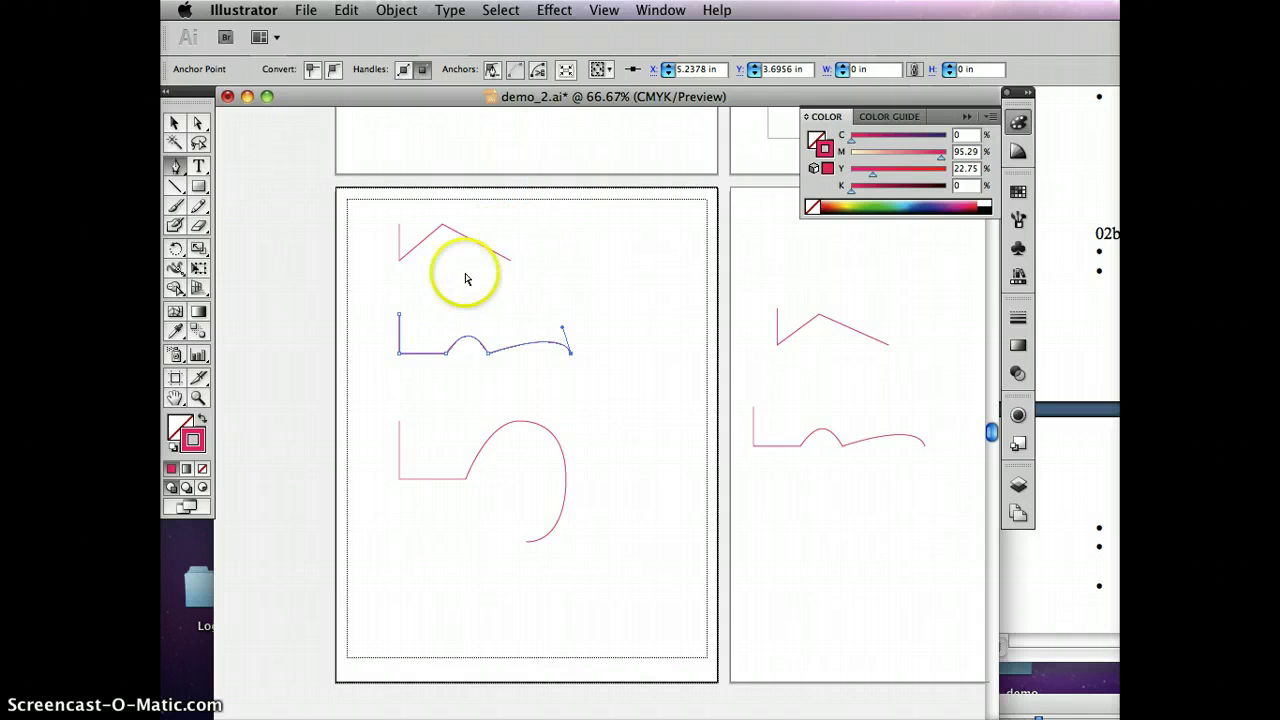
pyautogui.click(468, 238)
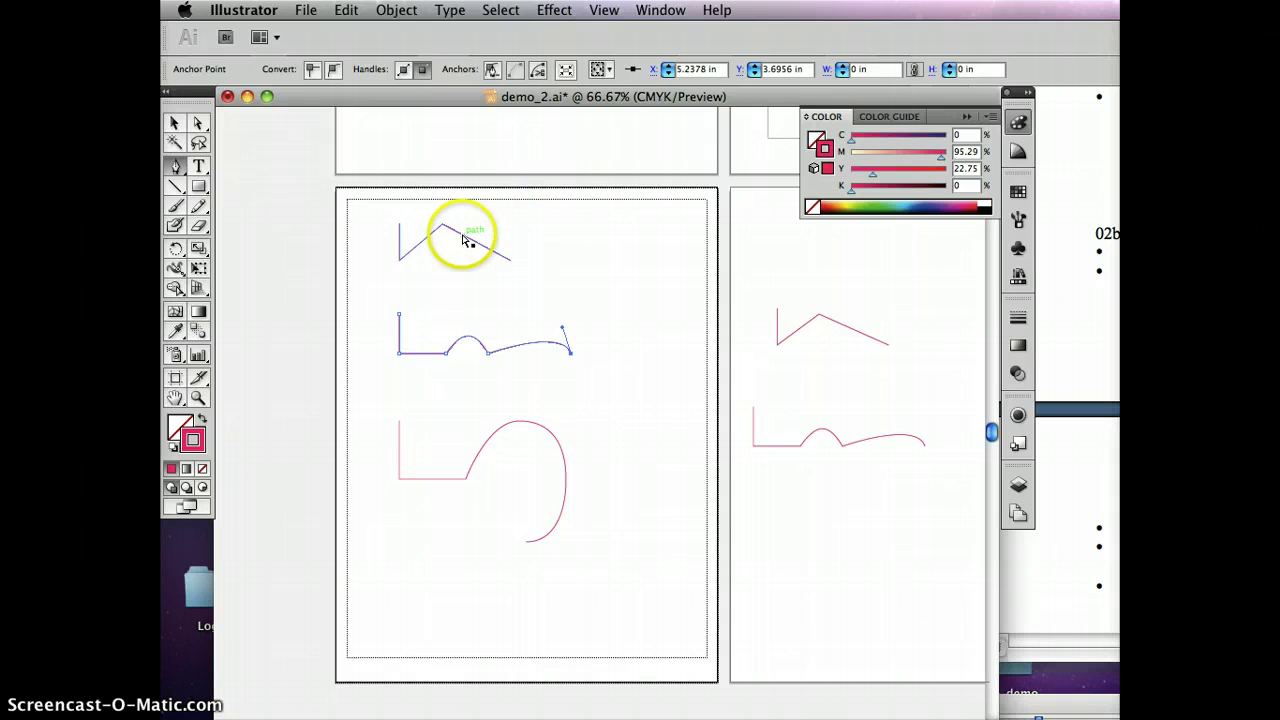
pyautogui.click(462, 240)
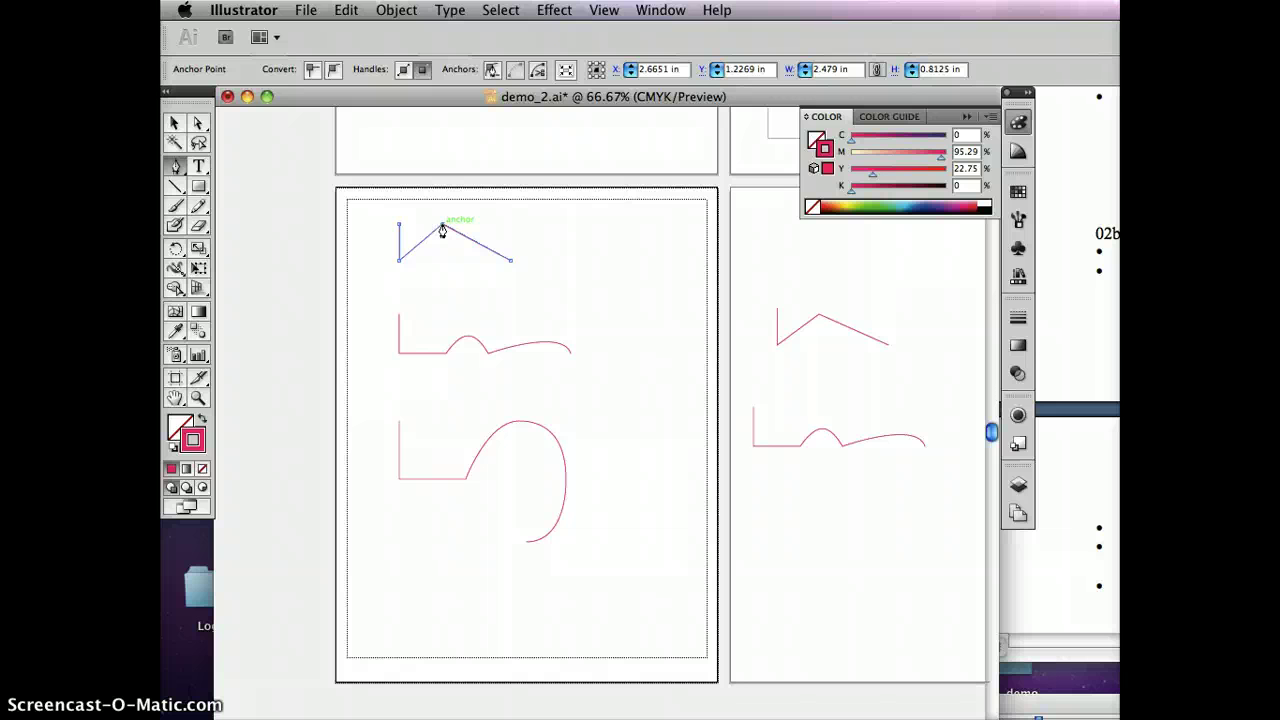
pyautogui.moveTo(443, 225); pyautogui.dragTo(473, 222)
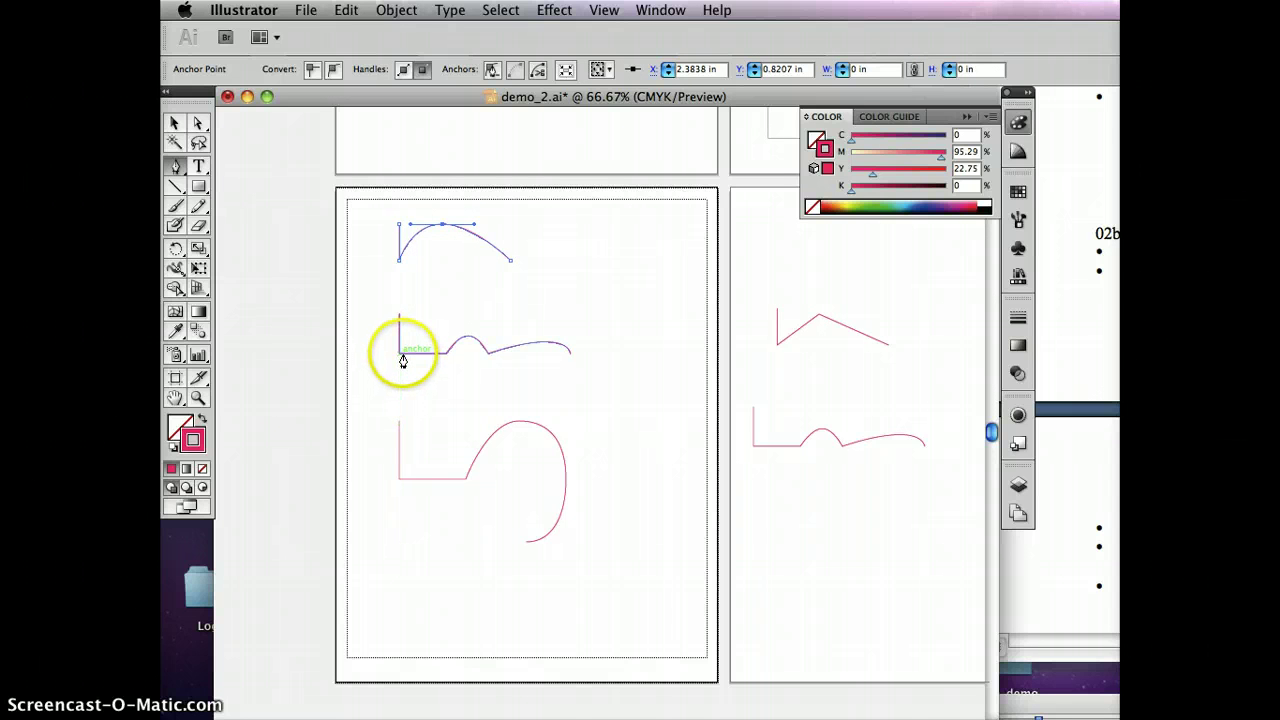
# Select the middle path and convert its lower-left corner anchor to a smooth point with diagonal direction handles.
pyautogui.moveTo(399, 362); pyautogui.dragTo(408, 371)
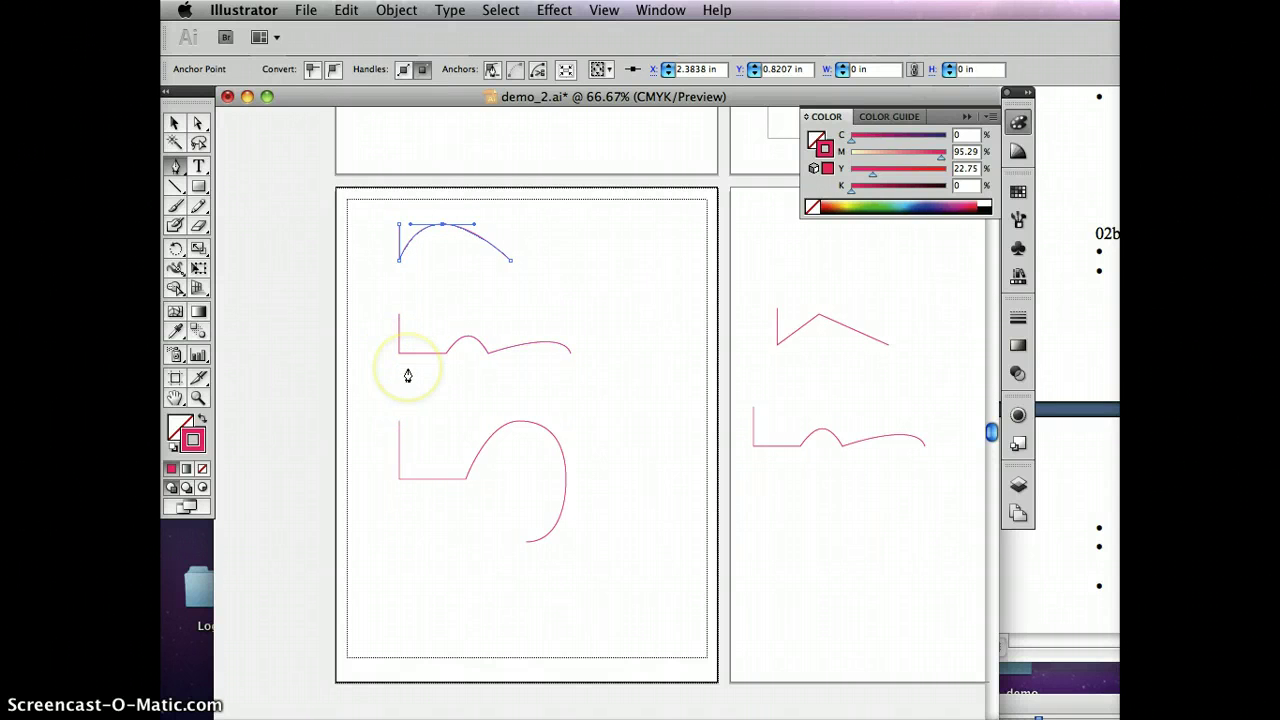
pyautogui.click(398, 369)
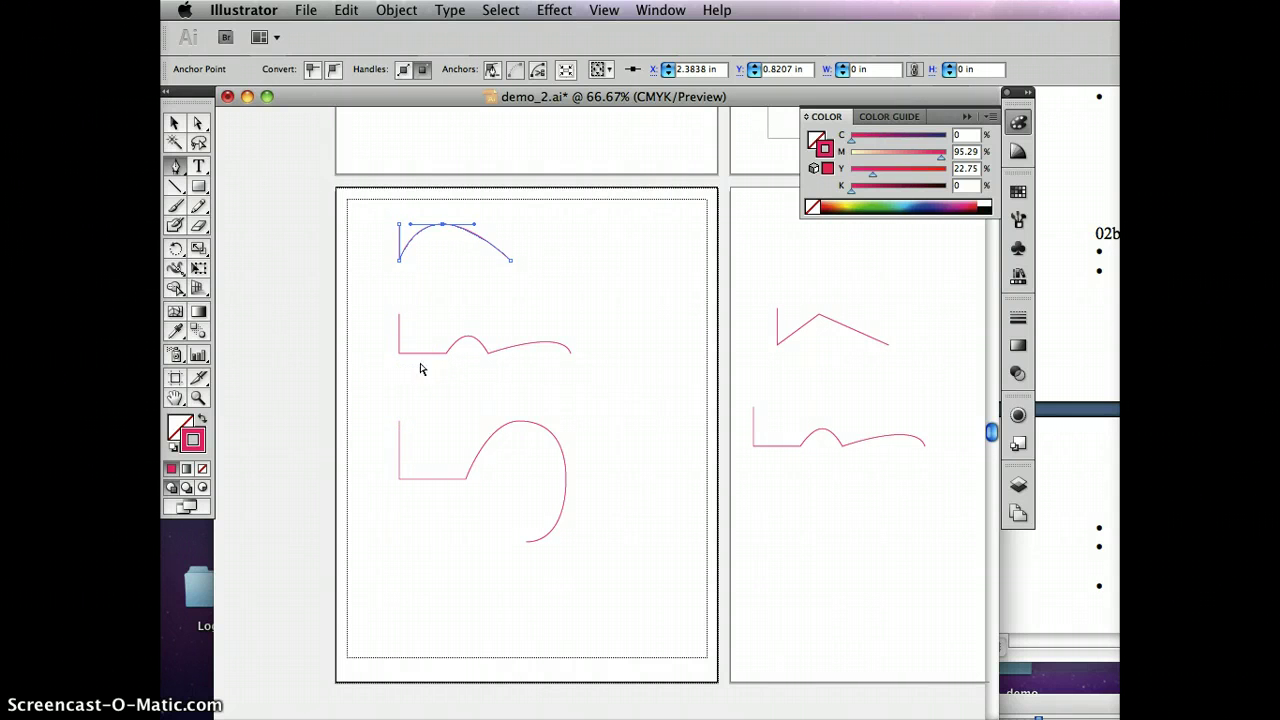
pyautogui.click(422, 352)
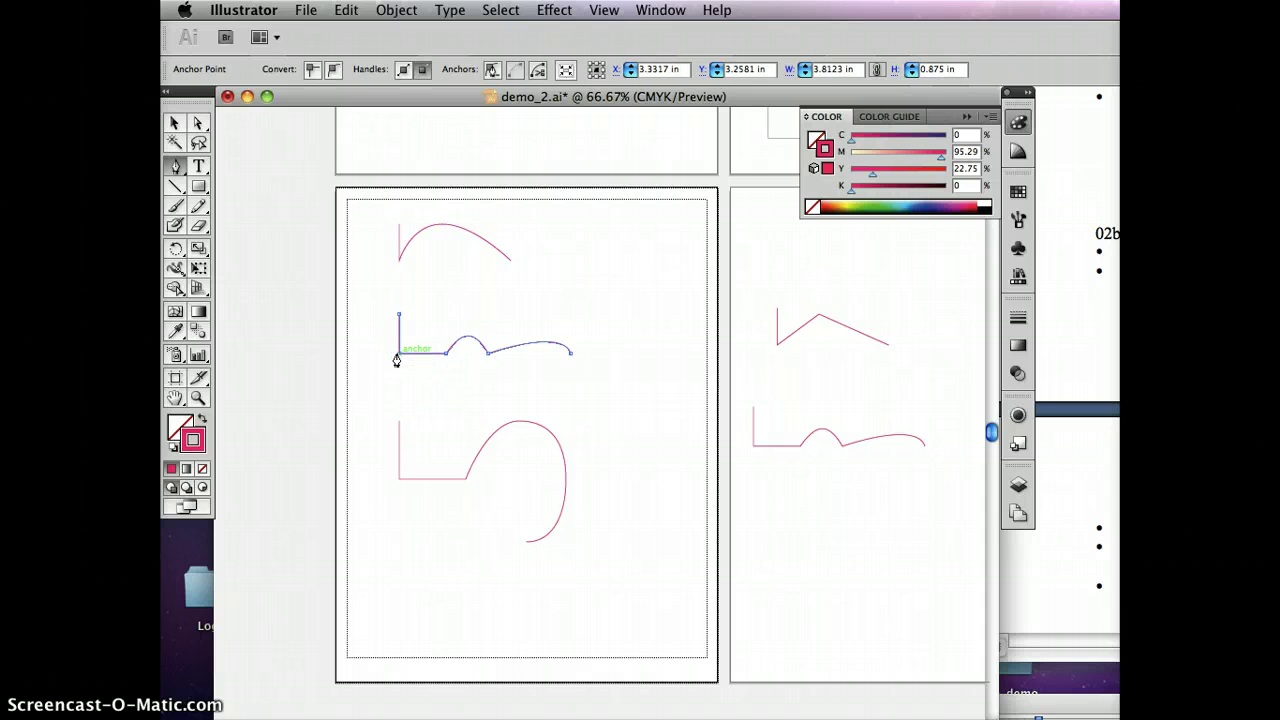
pyautogui.moveTo(398, 352); pyautogui.dragTo(414, 367)
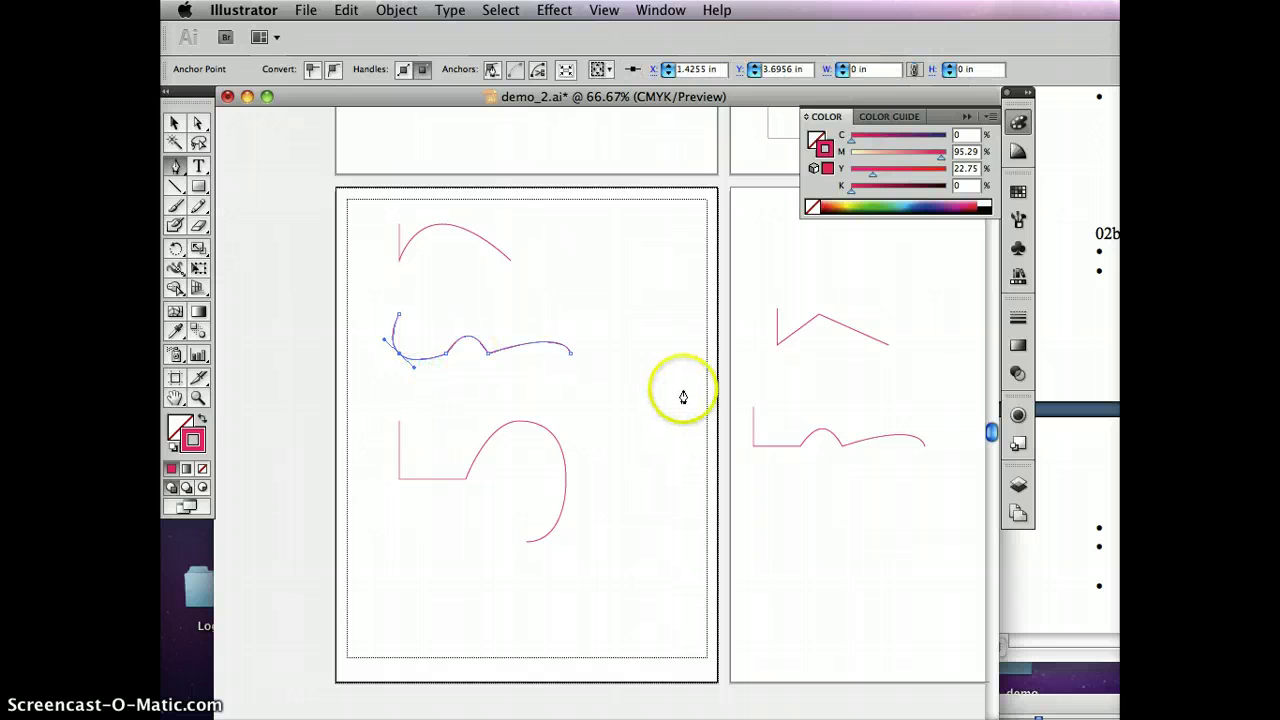
# Convert the outermost anchor point on the bottom path's large curve to a corner with the Direct Selection tool, and deselect the path.
pyautogui.click(576, 405)
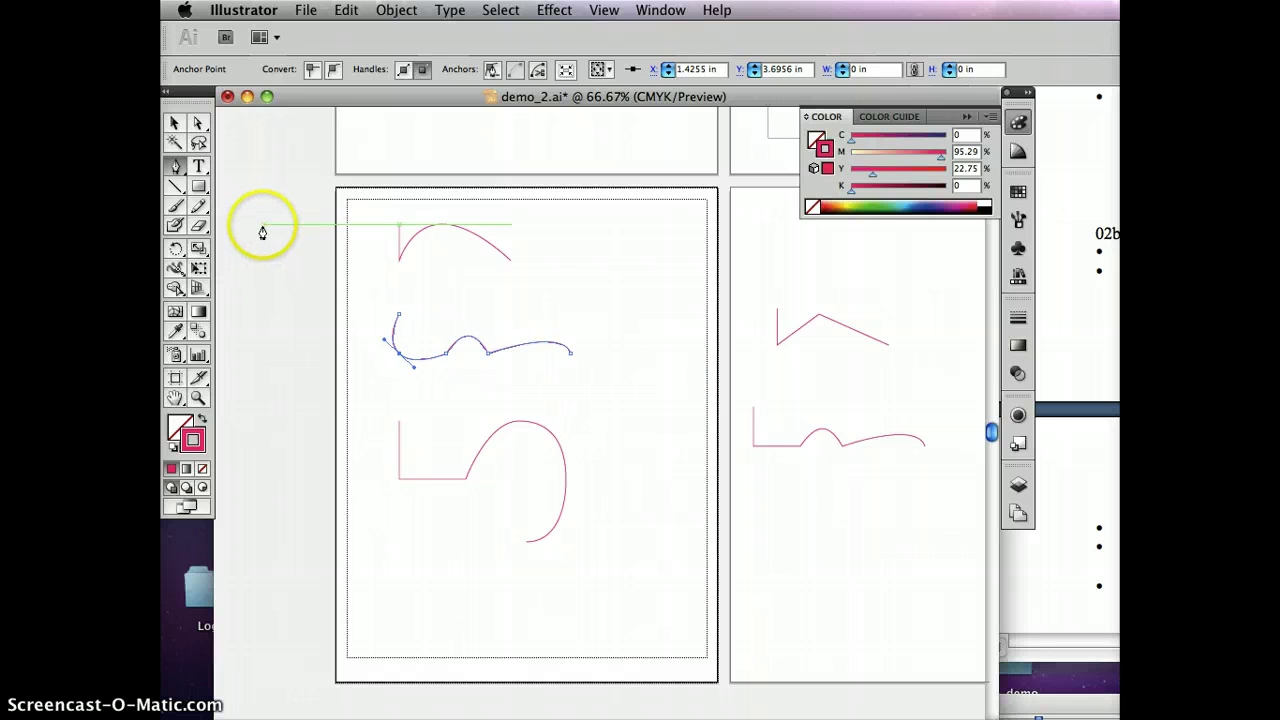
pyautogui.click(197, 122)
pyautogui.click(410, 343)
pyautogui.click(520, 423)
pyautogui.moveTo(524, 428); pyautogui.dragTo(569, 486)
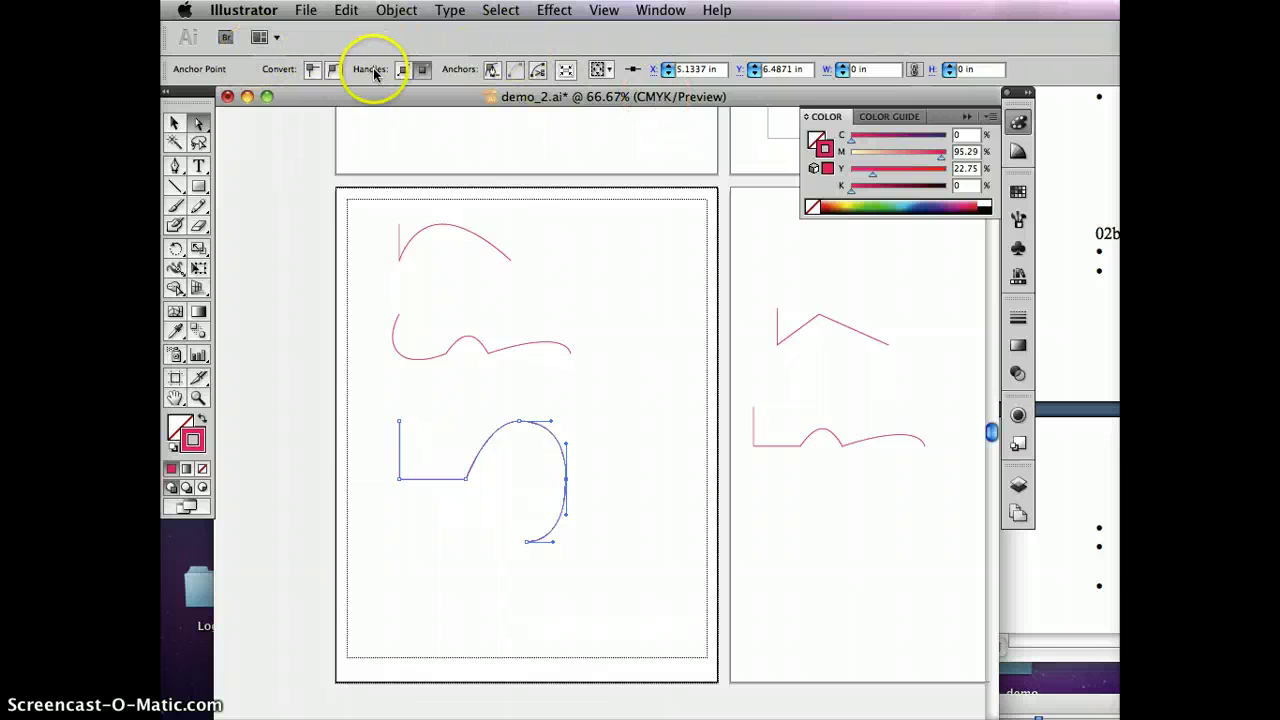
pyautogui.click(315, 70)
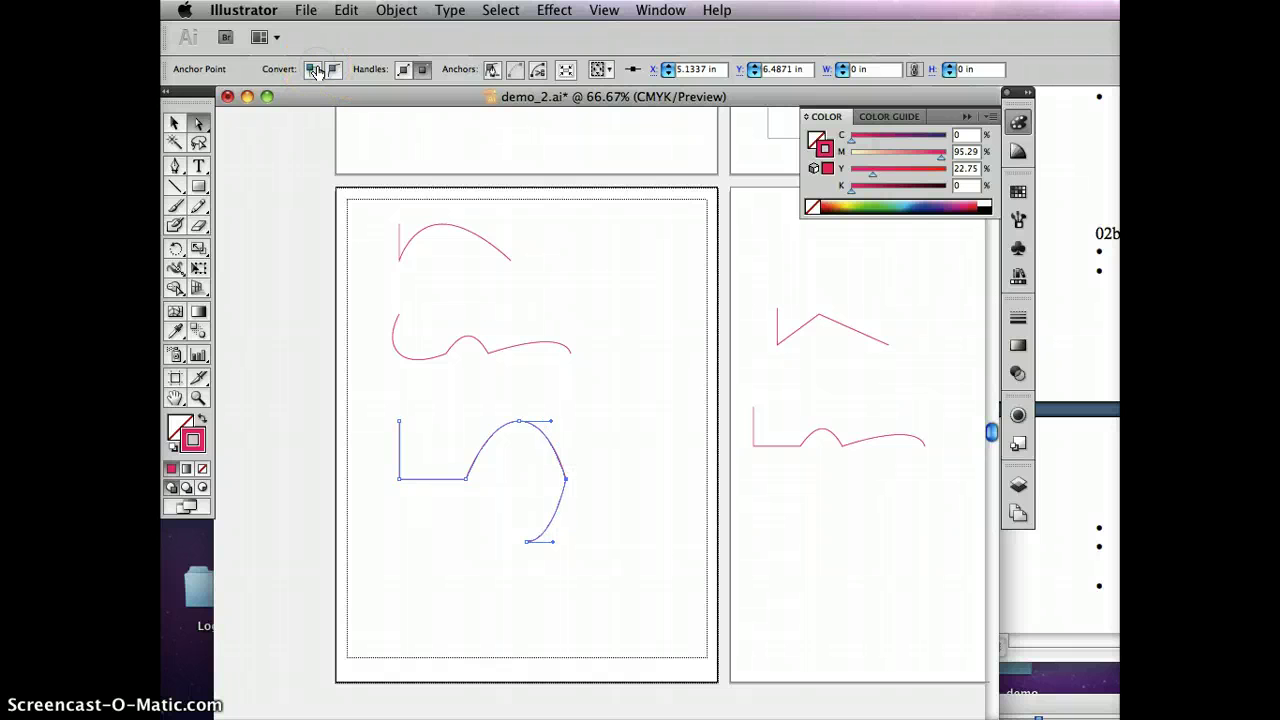
pyautogui.moveTo(566, 508); pyautogui.dragTo(580, 510)
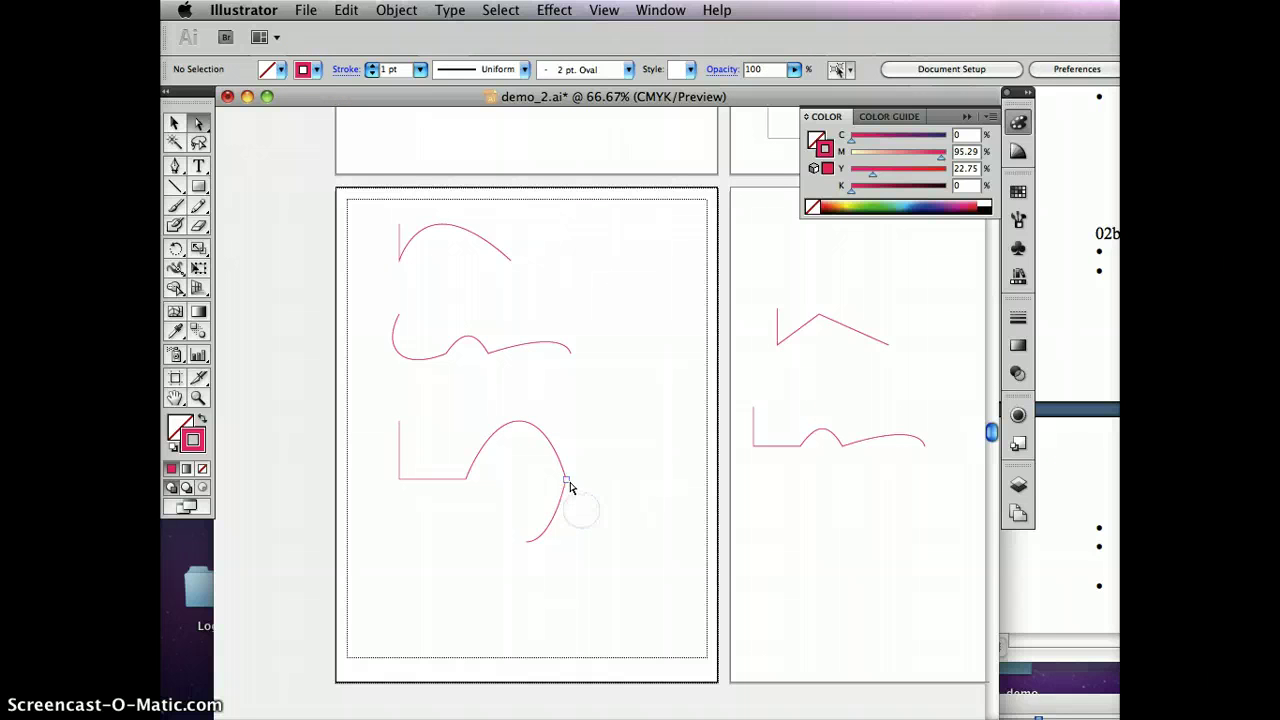
# Convert the outermost anchor point of the bottom path's curve to smooth, and swing its lower direction handle diagonally up beyond the curve.
pyautogui.click(567, 481)
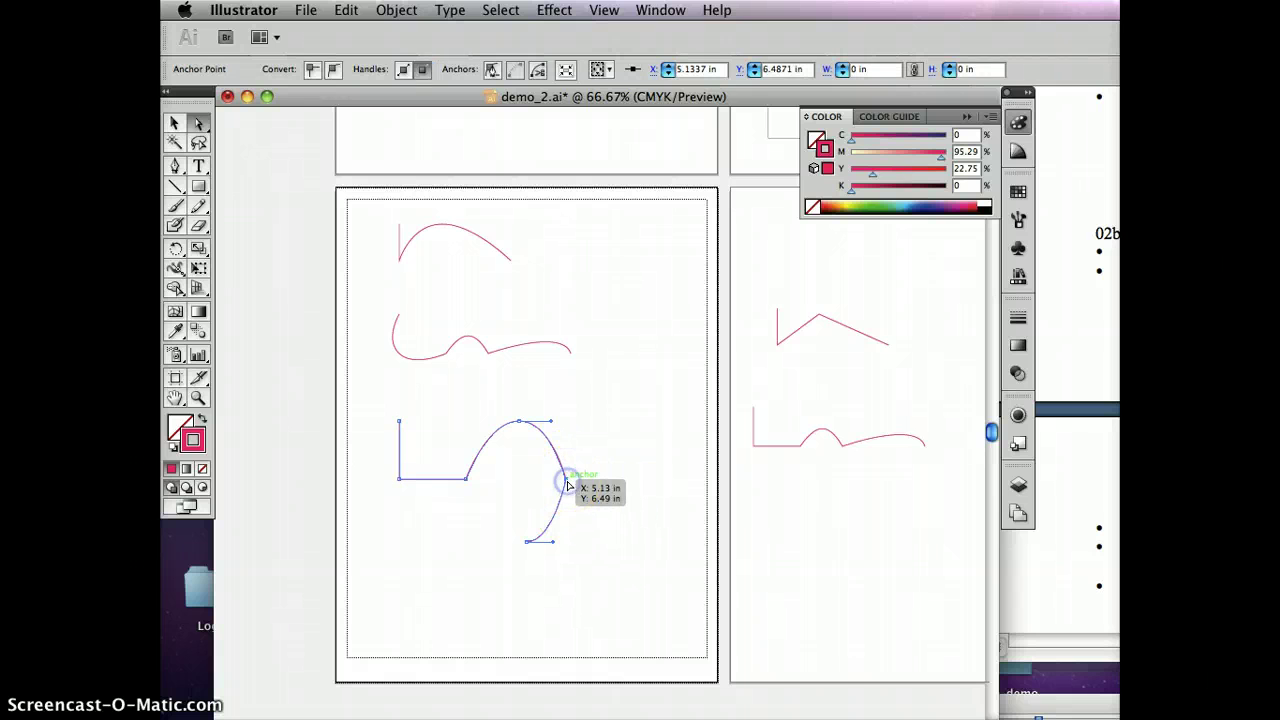
pyautogui.click(334, 71)
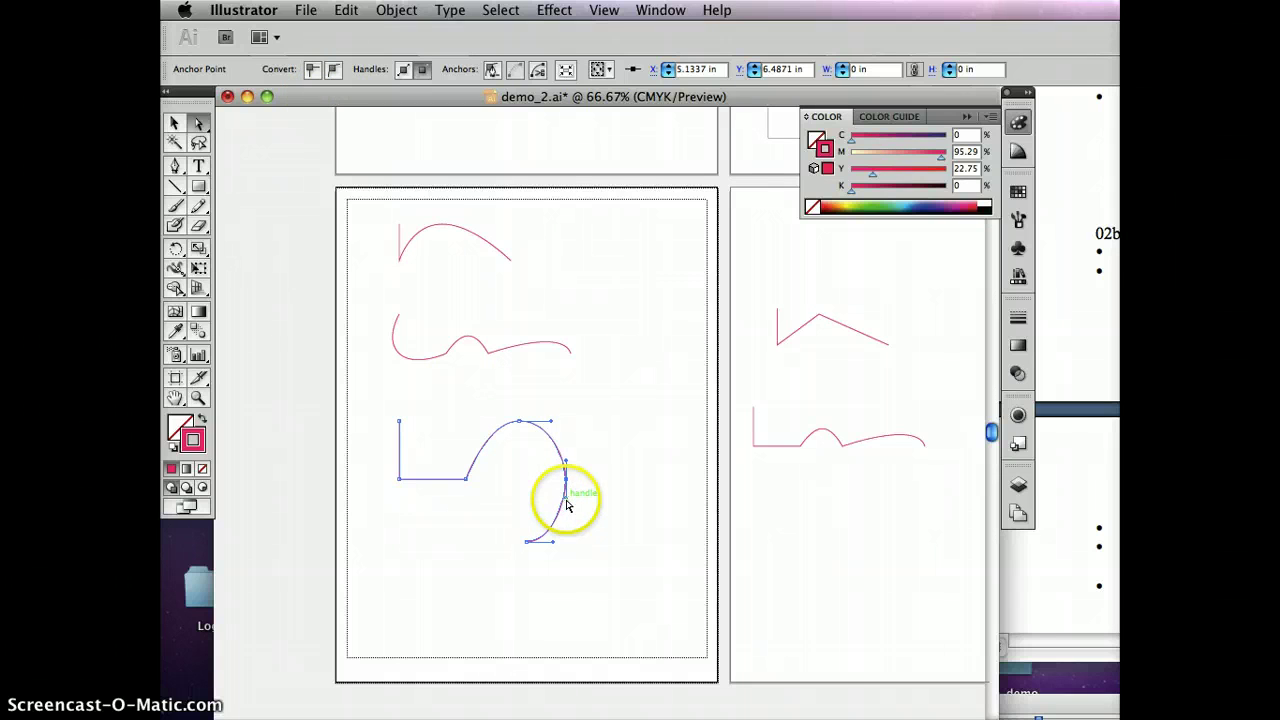
pyautogui.moveTo(566, 505); pyautogui.dragTo(596, 453)
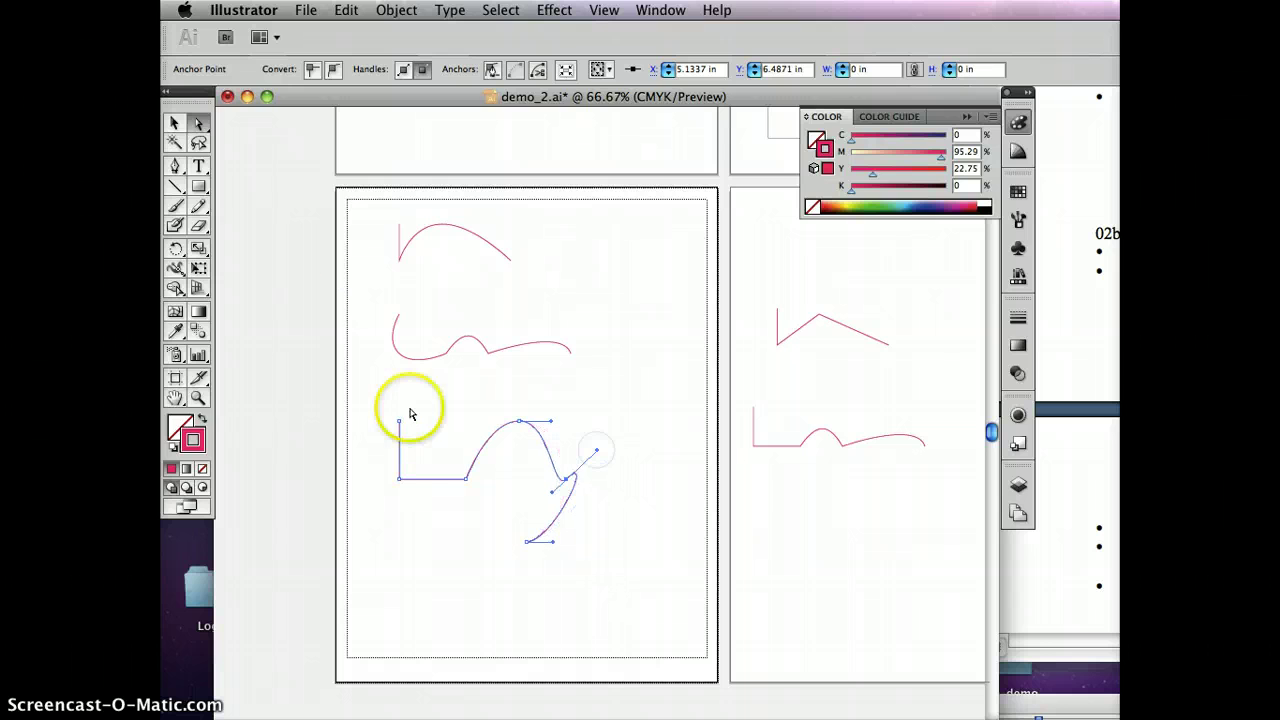
pyautogui.click(620, 398)
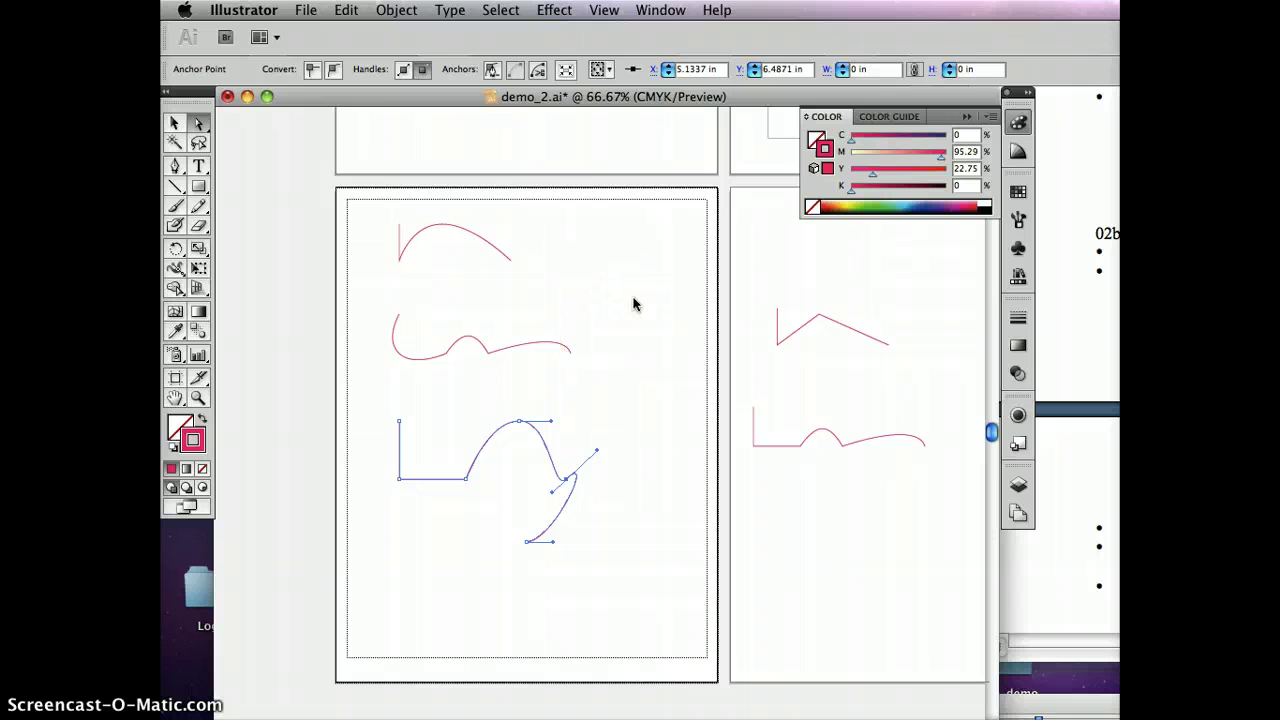
# Delete the two remaining practice paths on the artboard beside the edited paths.
pyautogui.moveTo(749, 400); pyautogui.dragTo(558, 468)
pyautogui.press('space')
pyautogui.click(174, 123)
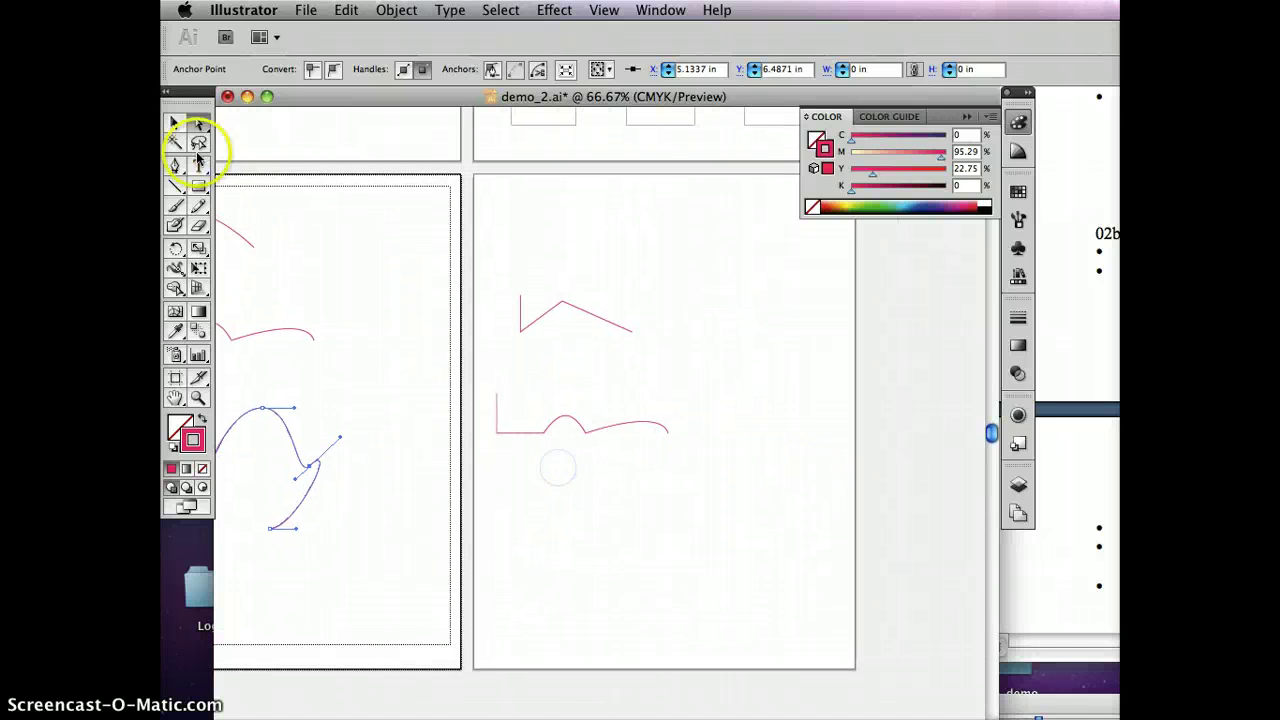
pyautogui.moveTo(476, 508); pyautogui.dragTo(636, 250)
pyautogui.press('Delete')
pyautogui.press('space')
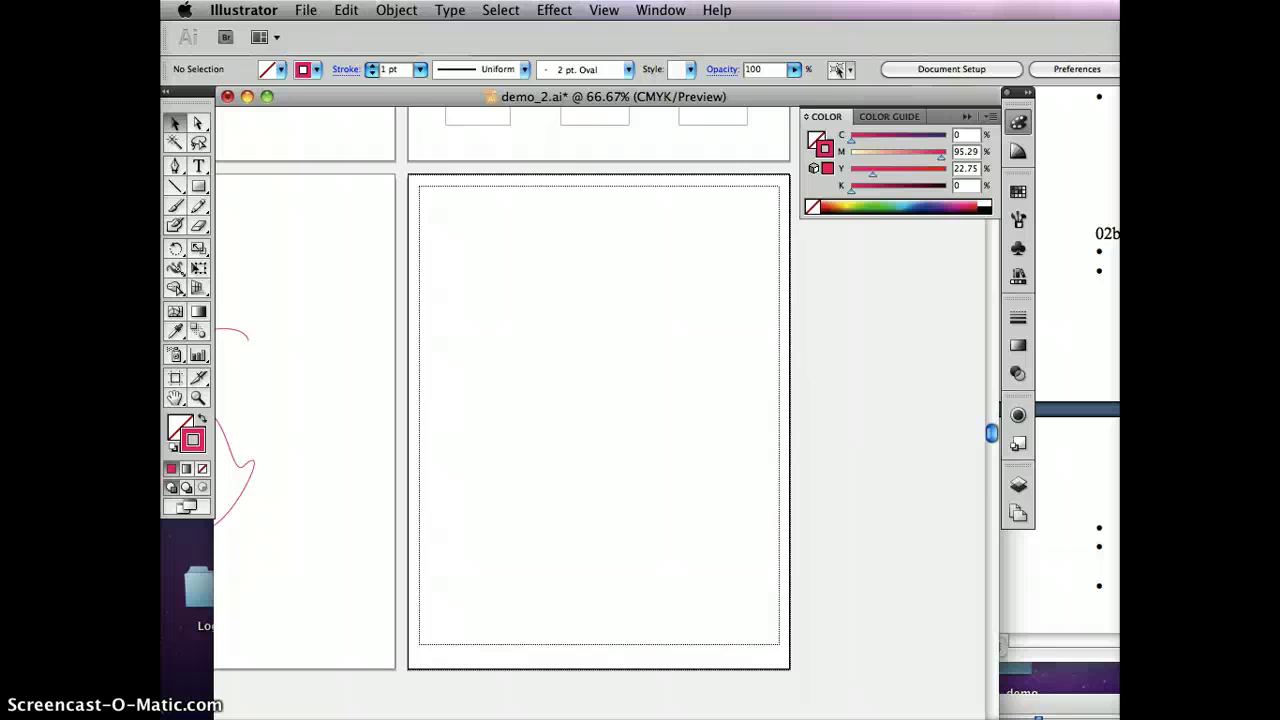
# Place maze.gif from the Illustrator Instruction folder as a linked image on the emptied artboard, and deselect it.
pyautogui.click(306, 12)
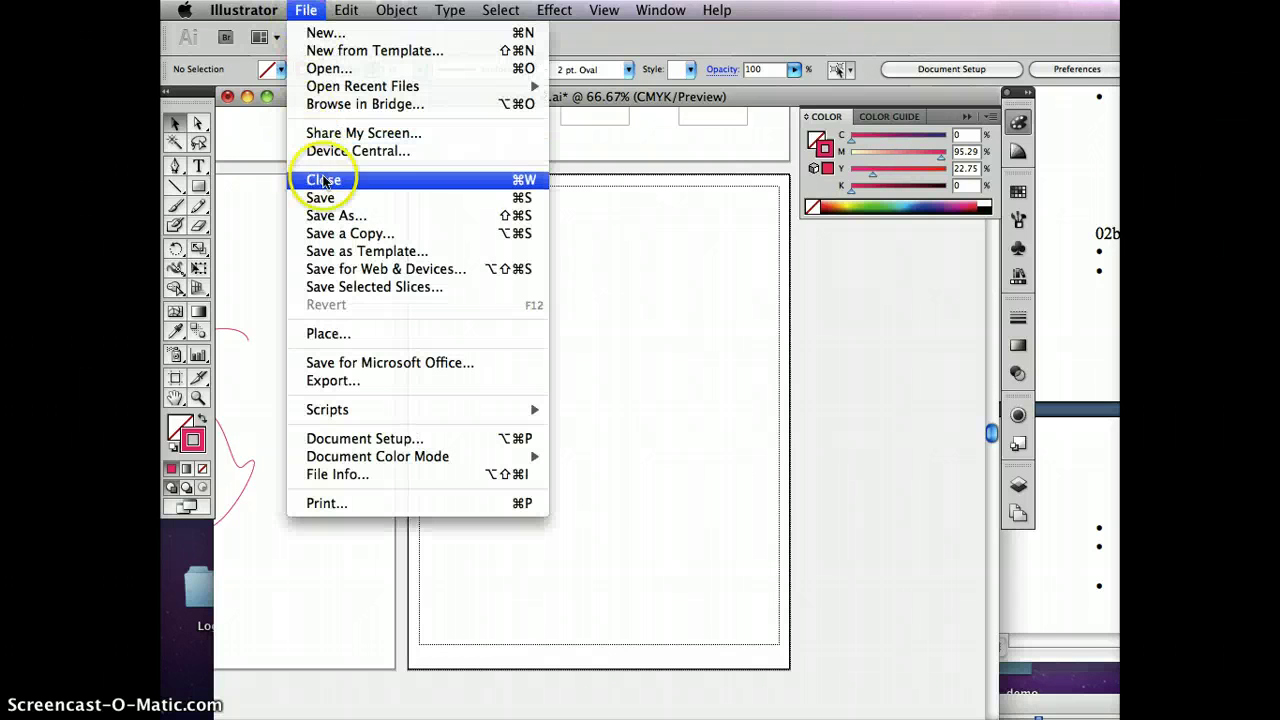
pyautogui.click(328, 334)
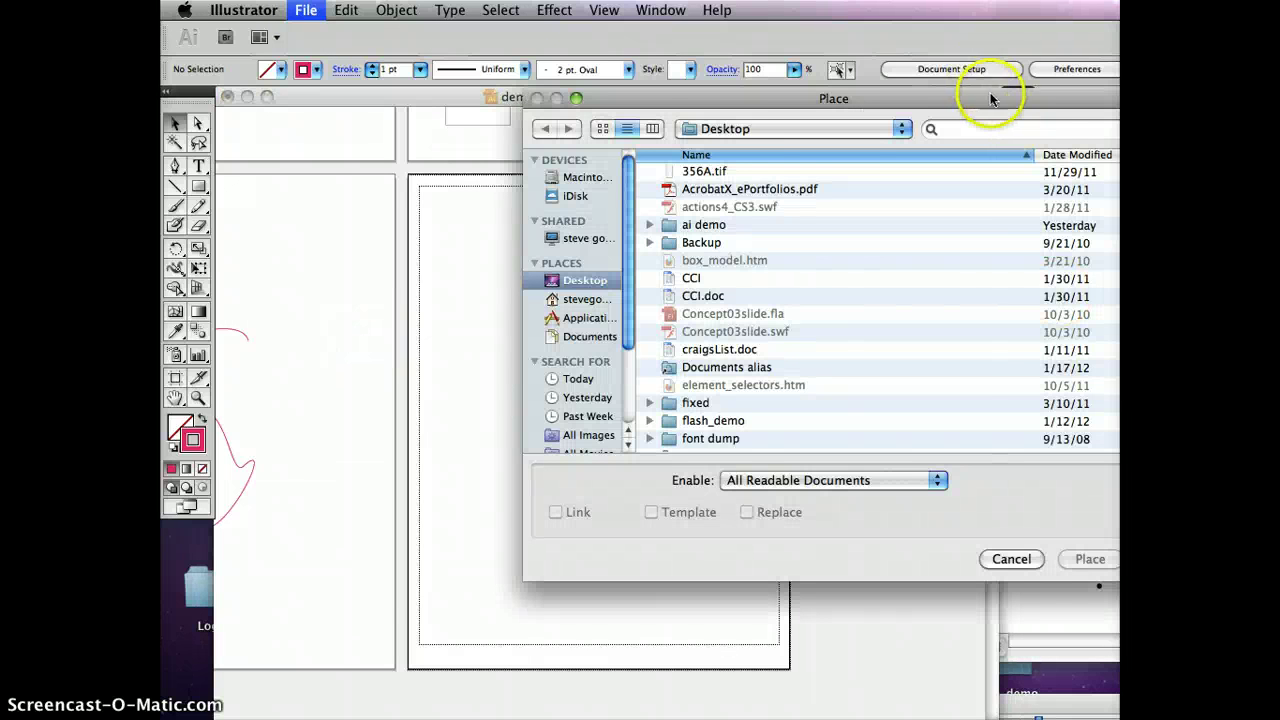
pyautogui.moveTo(994, 94); pyautogui.dragTo(890, 100)
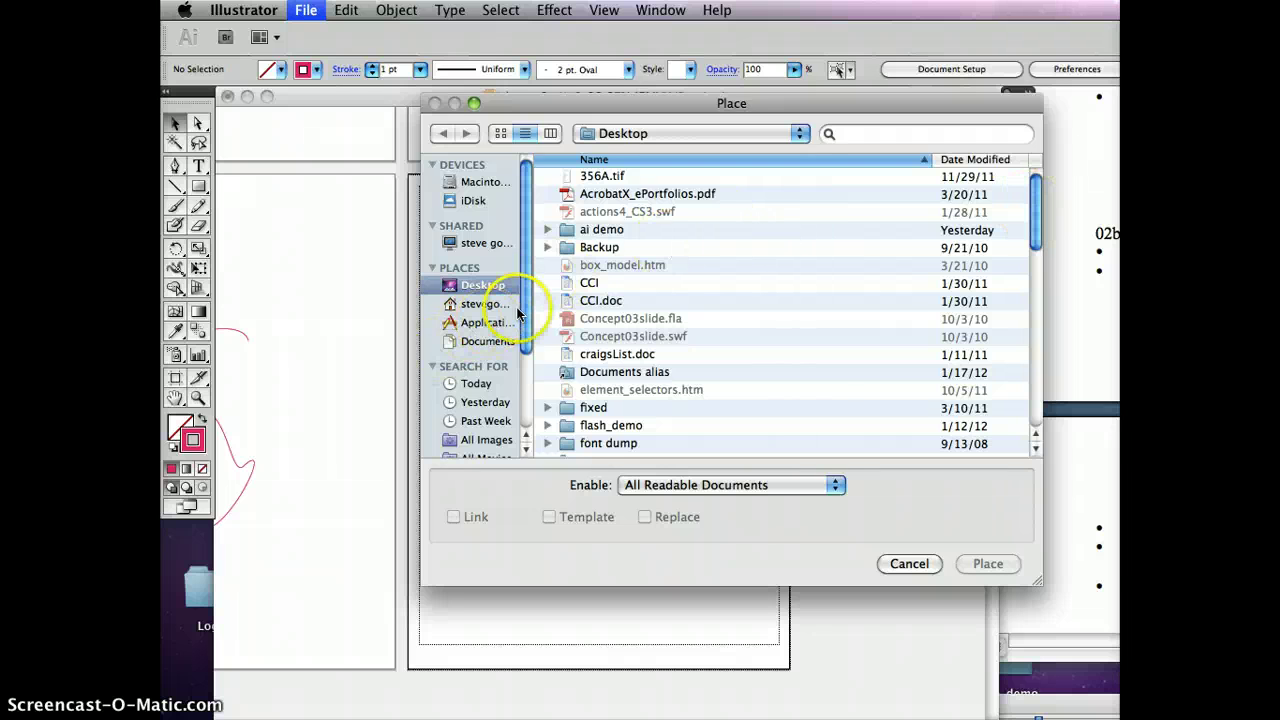
pyautogui.moveTo(527, 318)
pyautogui.mouseDown()
pyautogui.moveTo(527, 400)
pyautogui.moveTo(530, 297)
pyautogui.mouseUp()
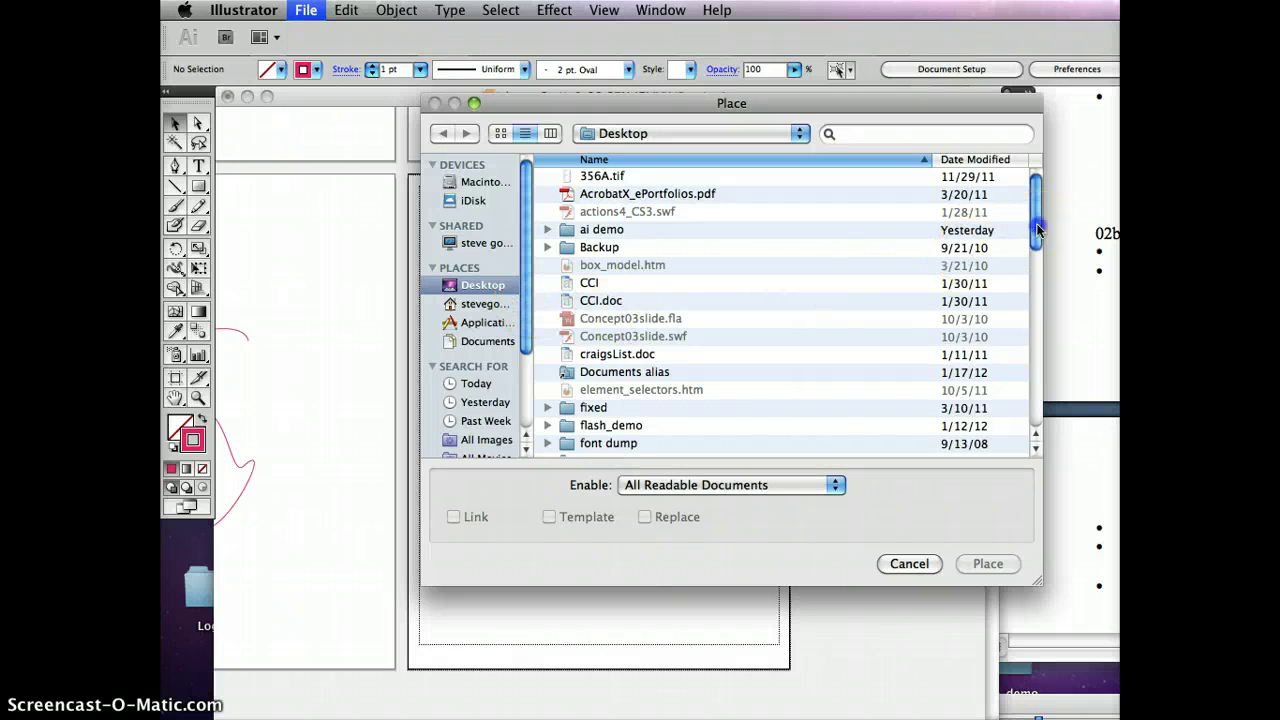
pyautogui.moveTo(1037, 229); pyautogui.dragTo(1036, 287)
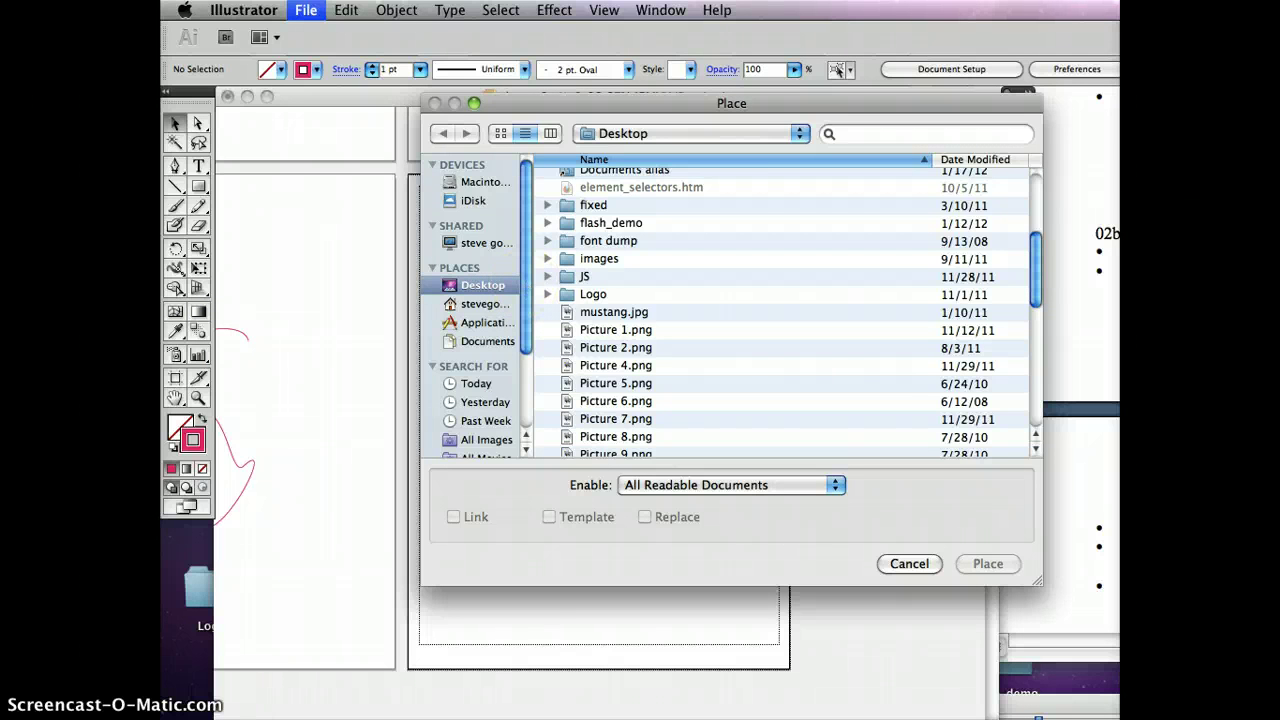
pyautogui.moveTo(466, 49); pyautogui.dragTo(703, 391)
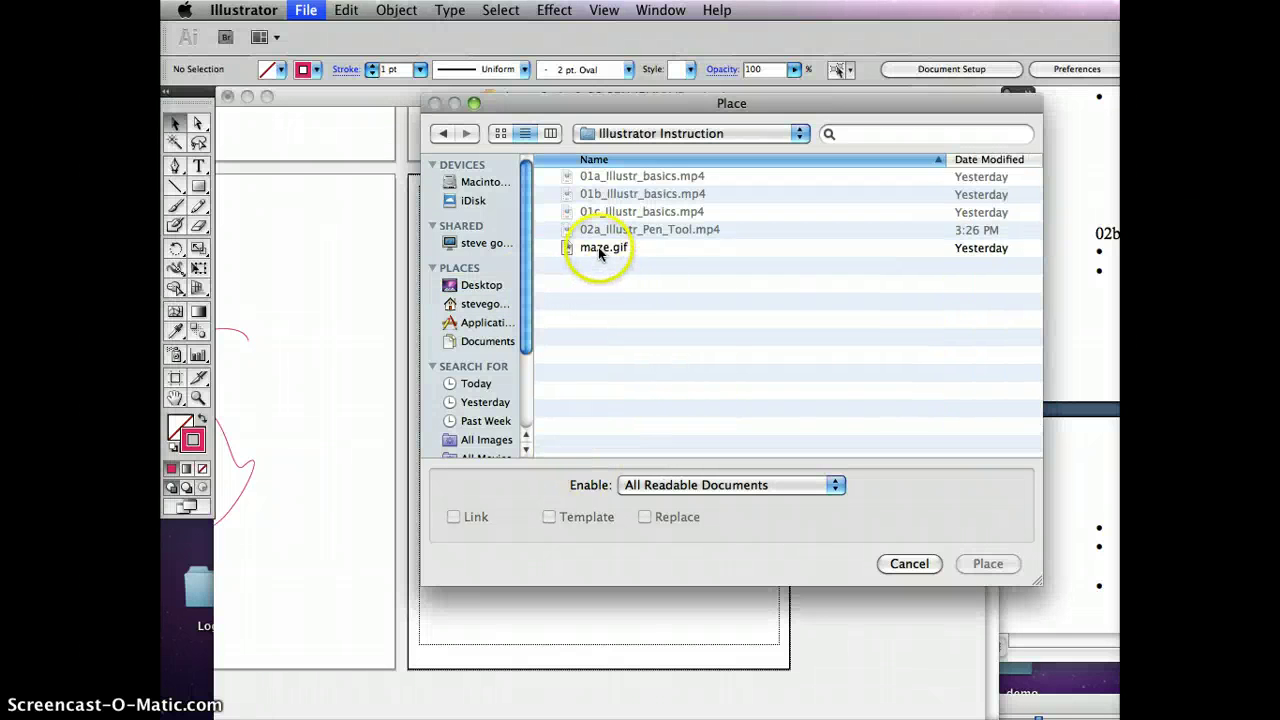
pyautogui.click(598, 247)
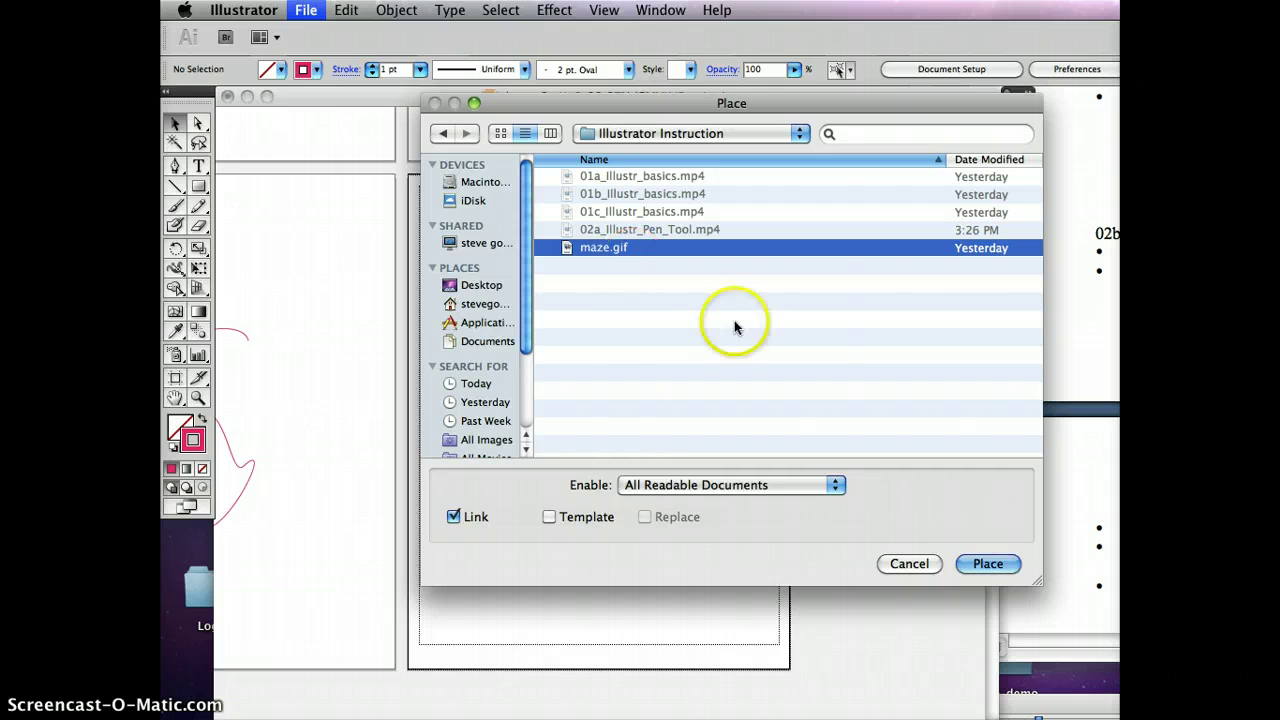
pyautogui.click(986, 564)
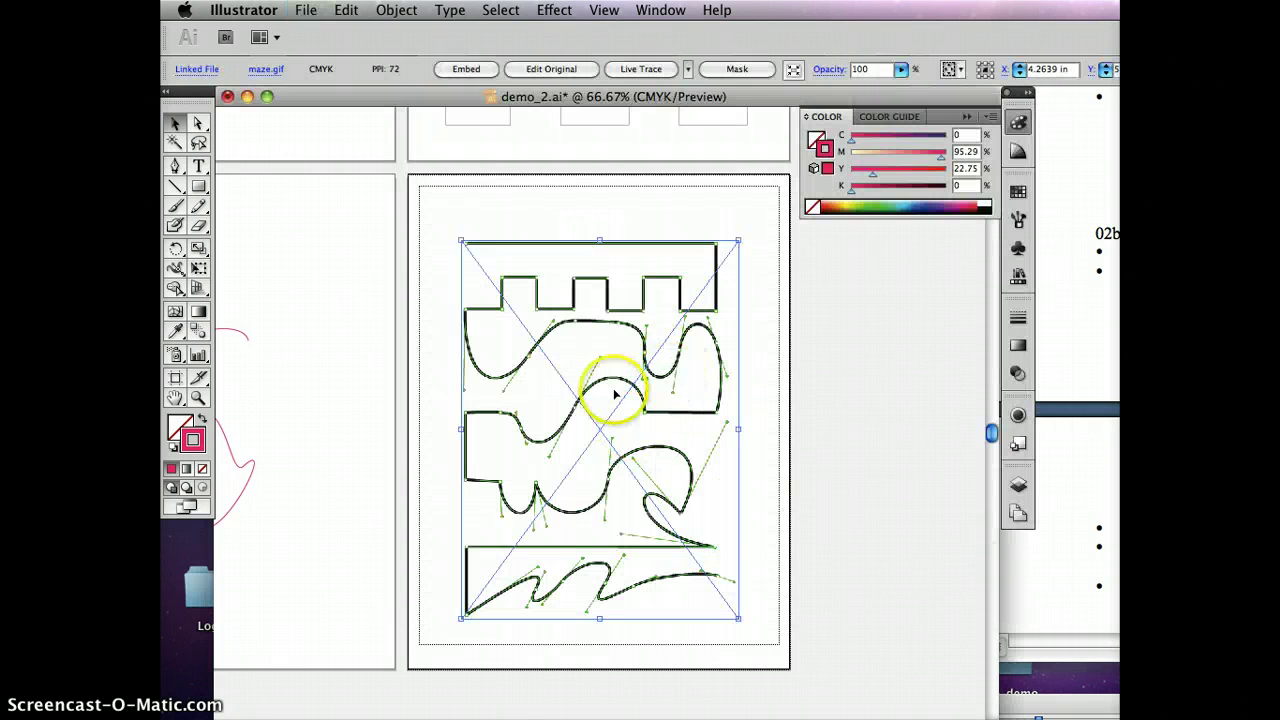
pyautogui.click(827, 408)
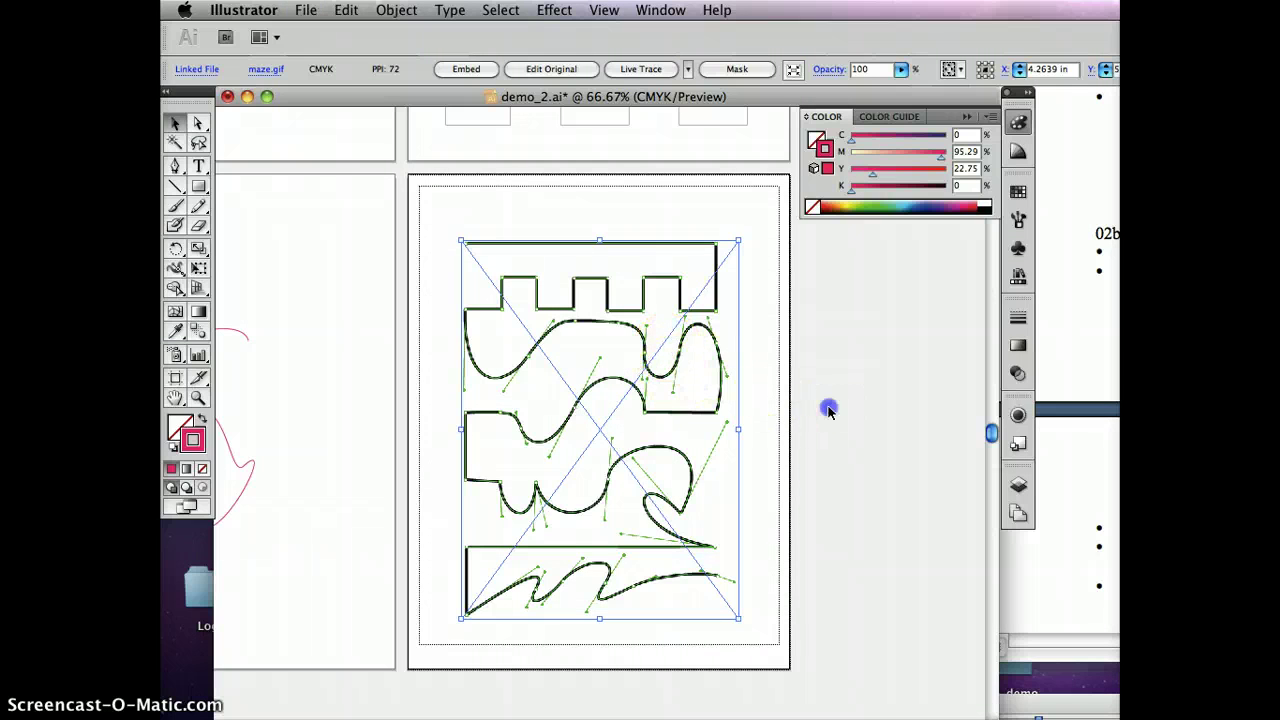
# Lock Layer 1 holding the maze image and add a new layer above it for tracing.
pyautogui.click(1018, 485)
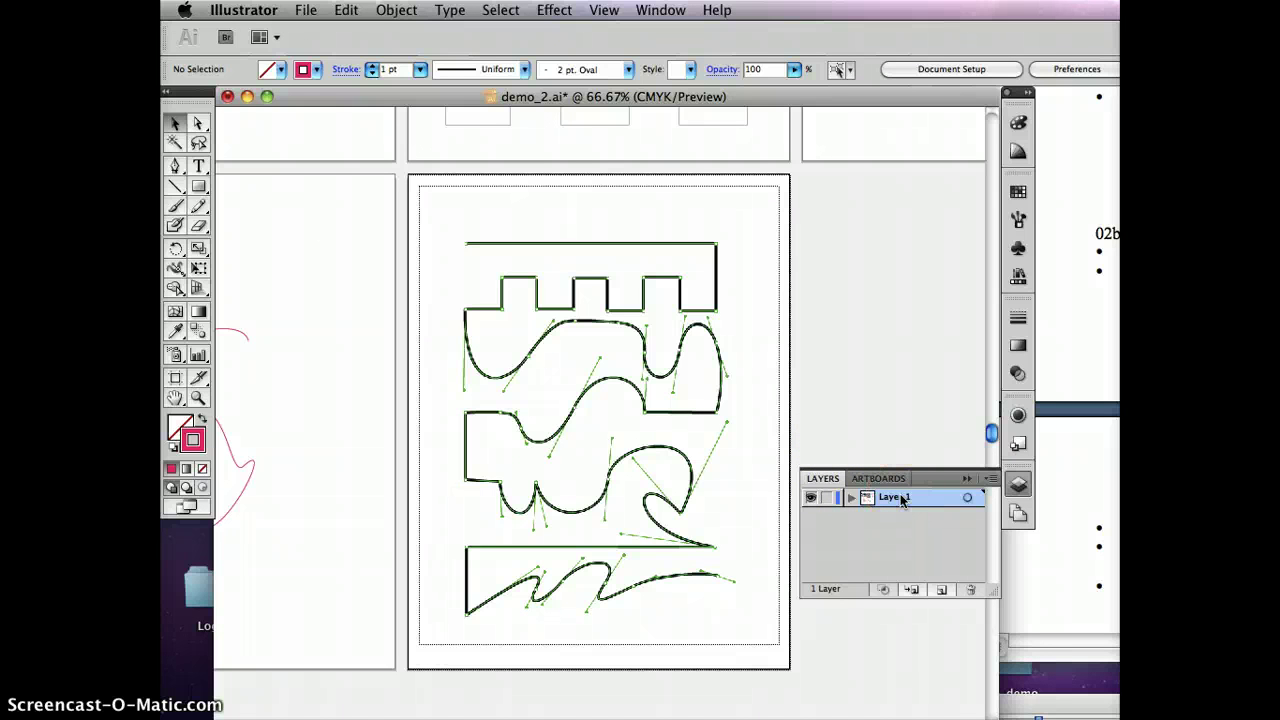
pyautogui.click(1019, 489)
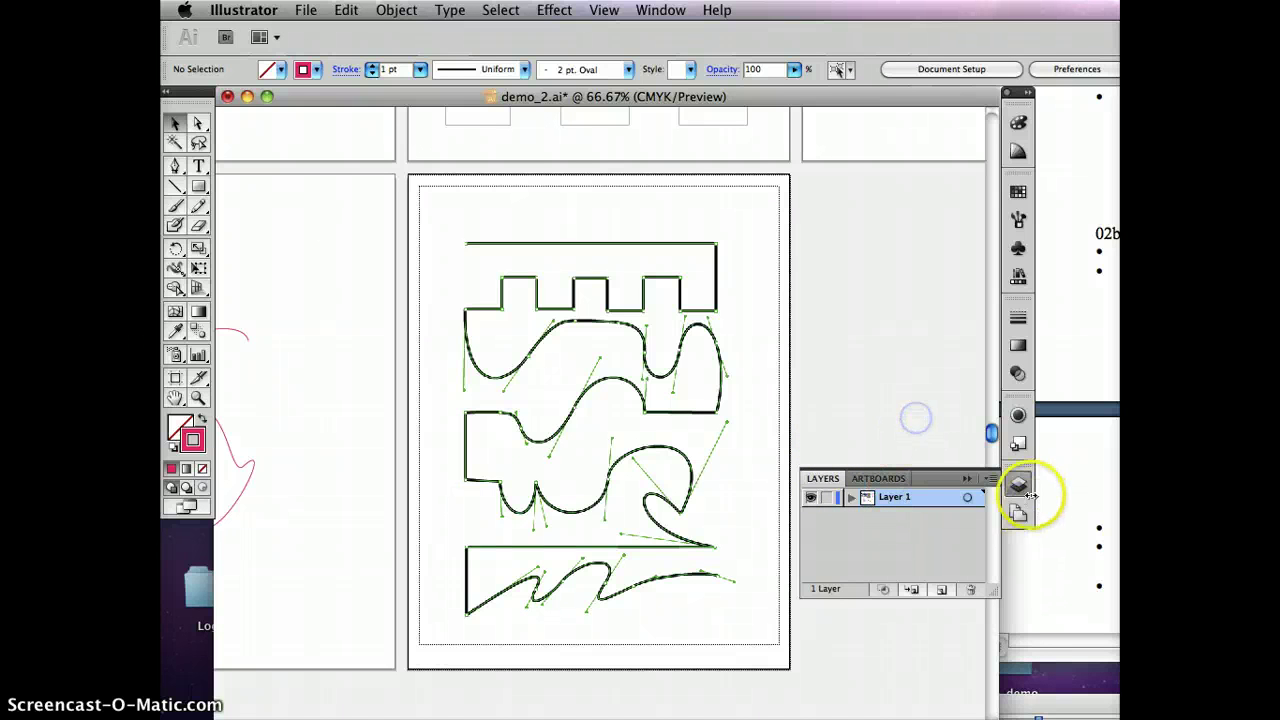
pyautogui.click(829, 497)
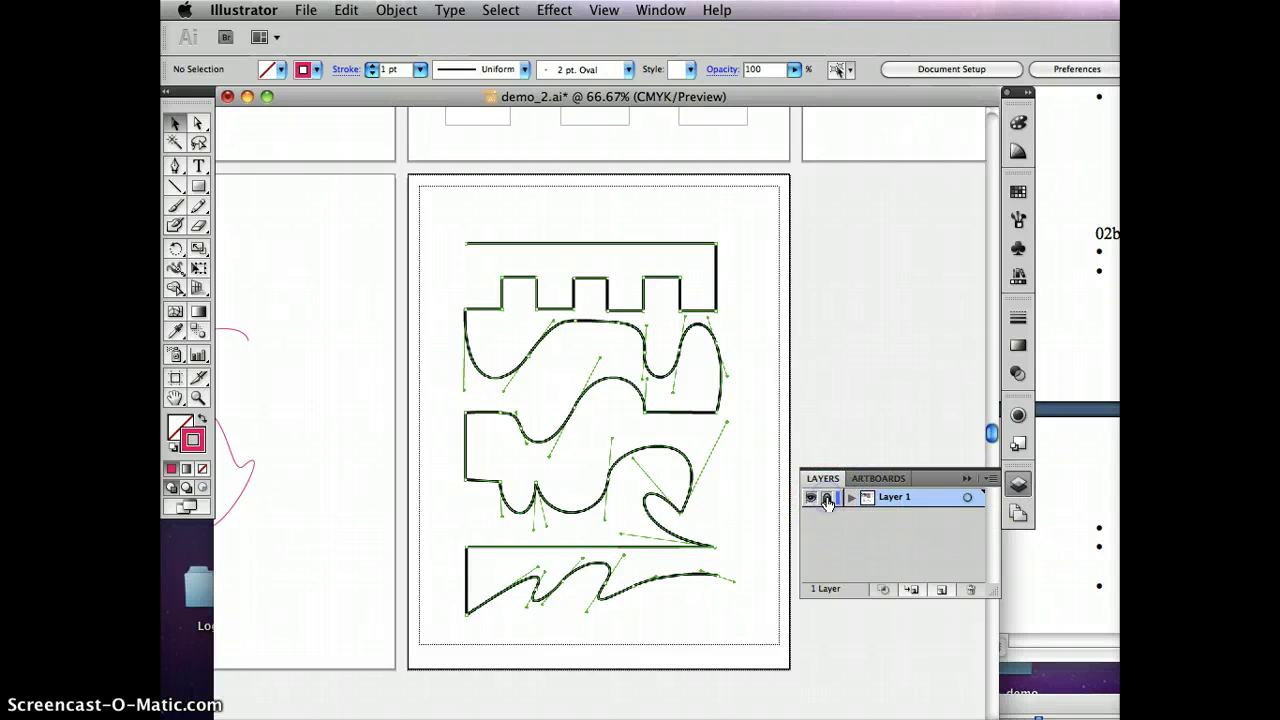
pyautogui.click(940, 590)
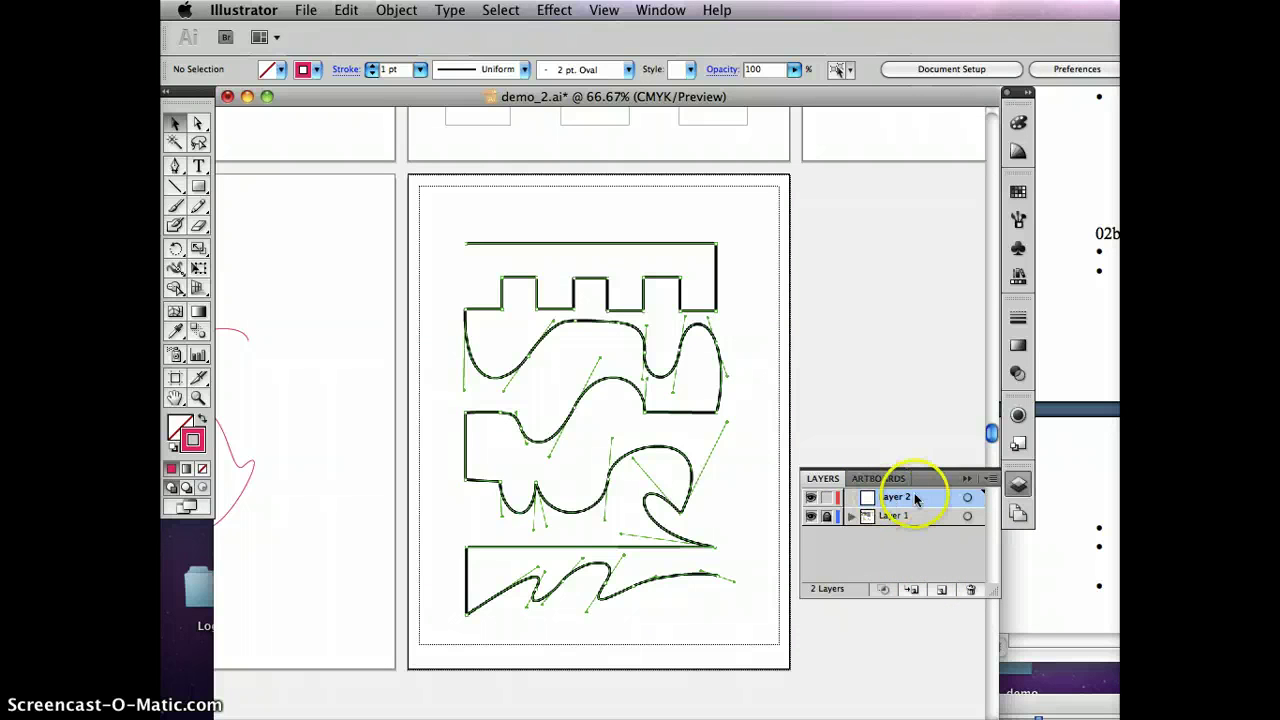
pyautogui.click(966, 479)
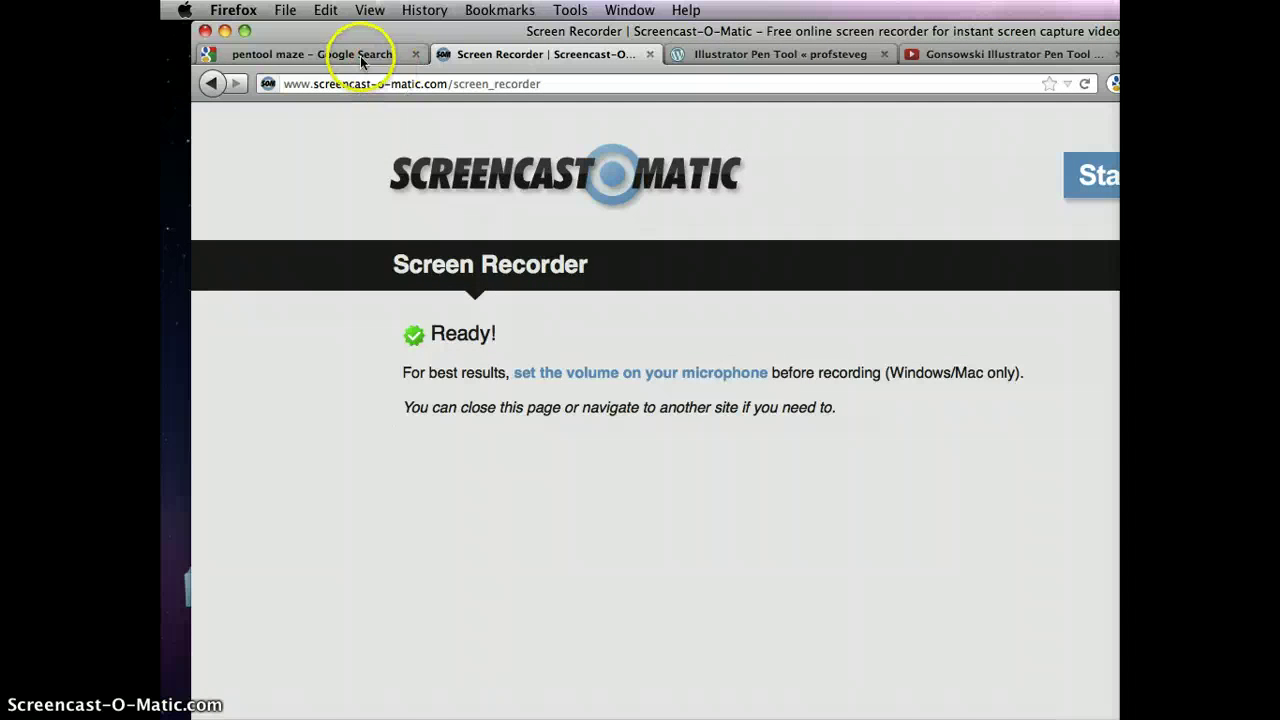
# Switch to Firefox, open the maze image from the "pentool maze" results and its webwasp.co.uk source page, and return to Illustrator.
pyautogui.click(362, 57)
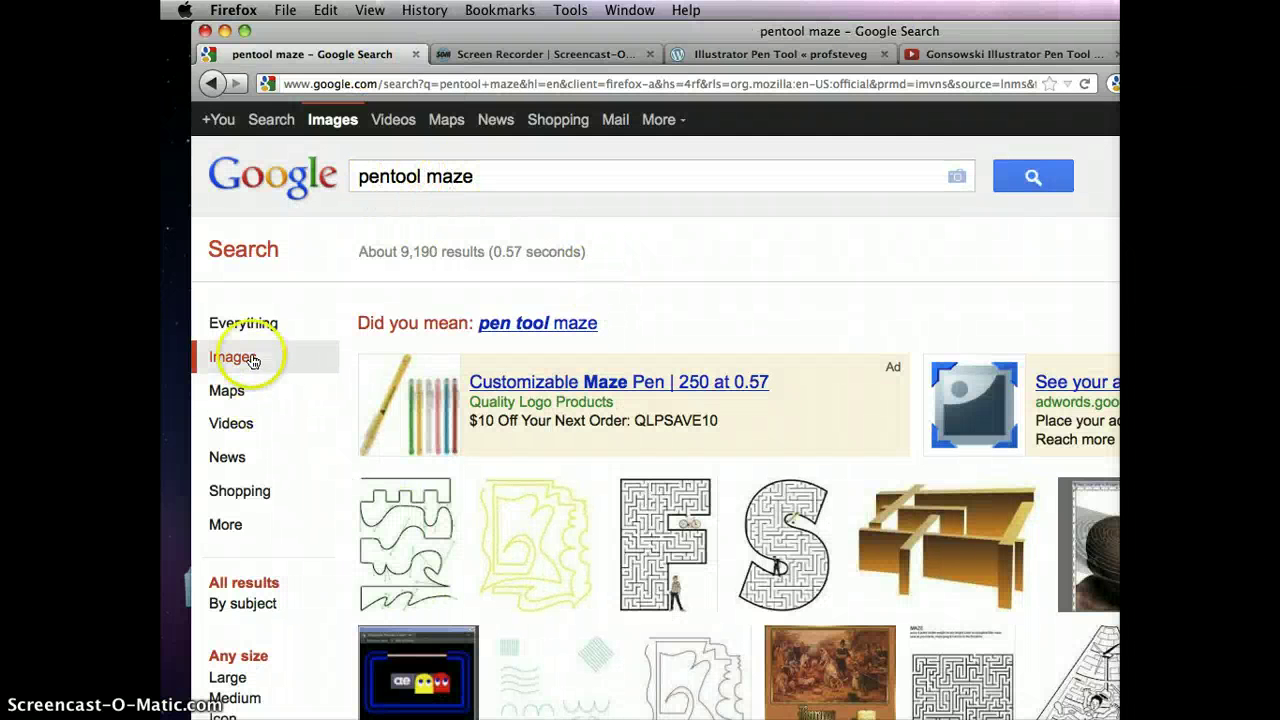
pyautogui.moveTo(414, 530)
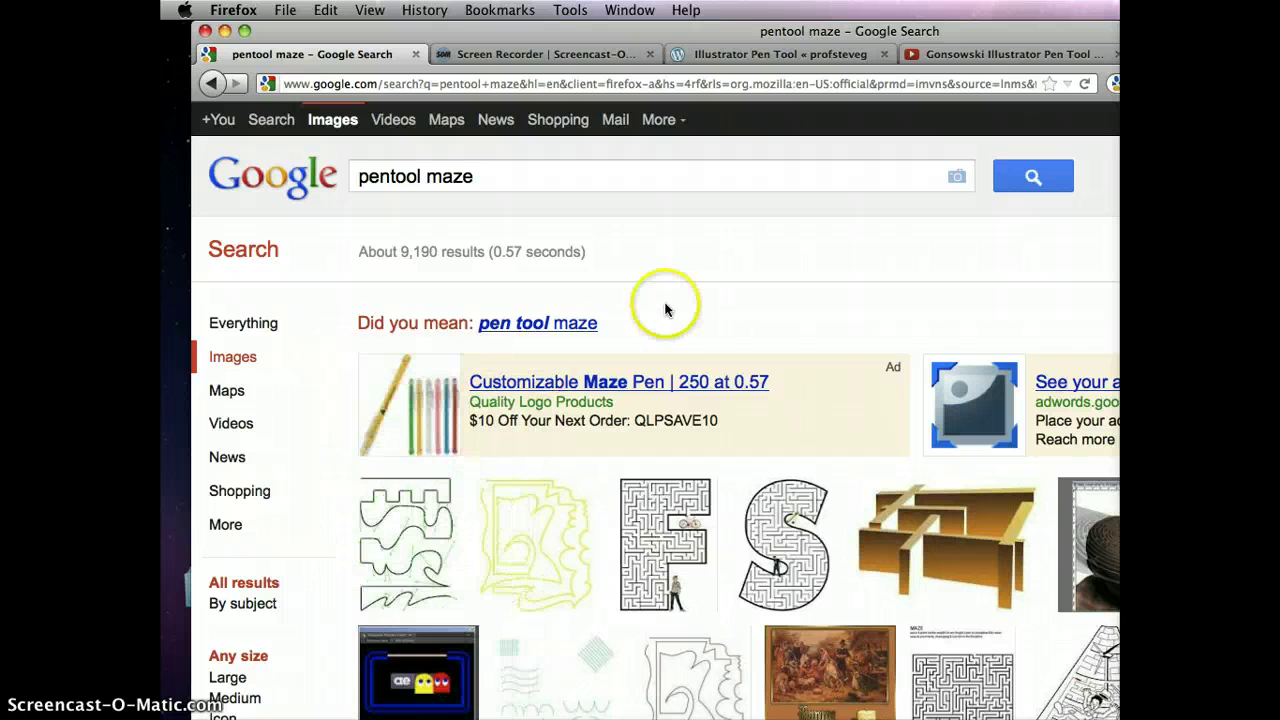
pyautogui.click(404, 530)
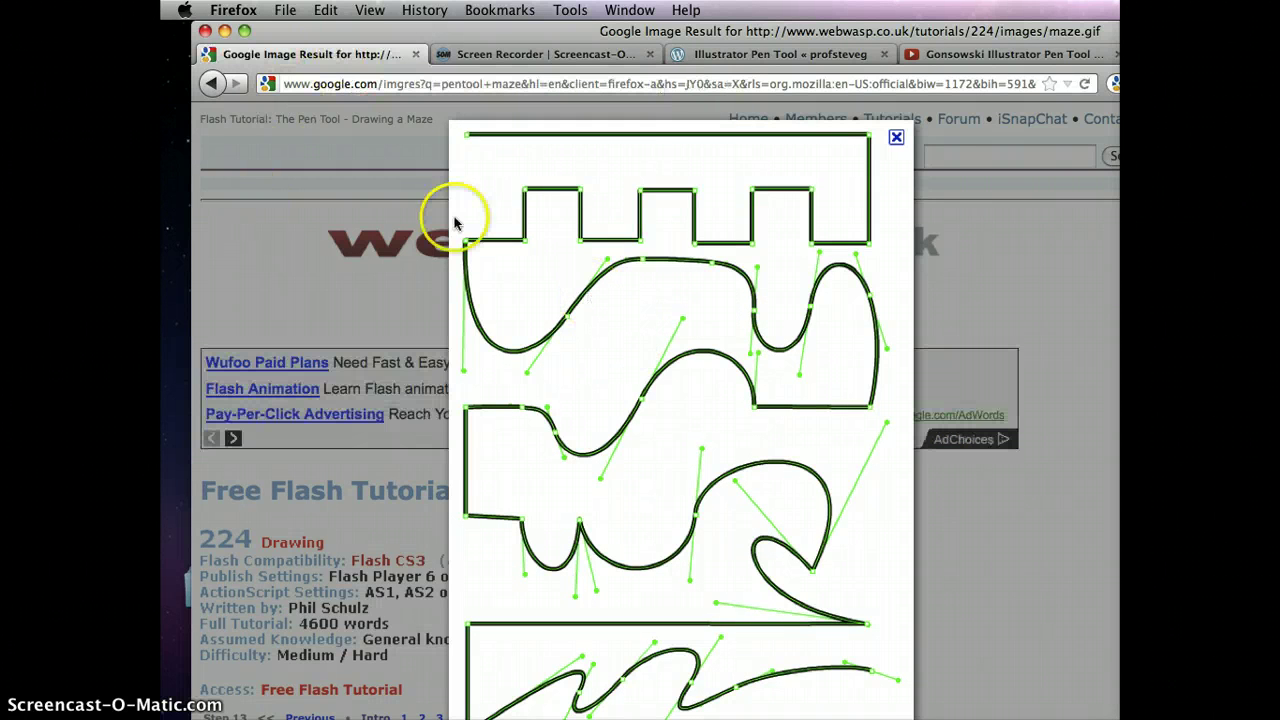
pyautogui.click(896, 140)
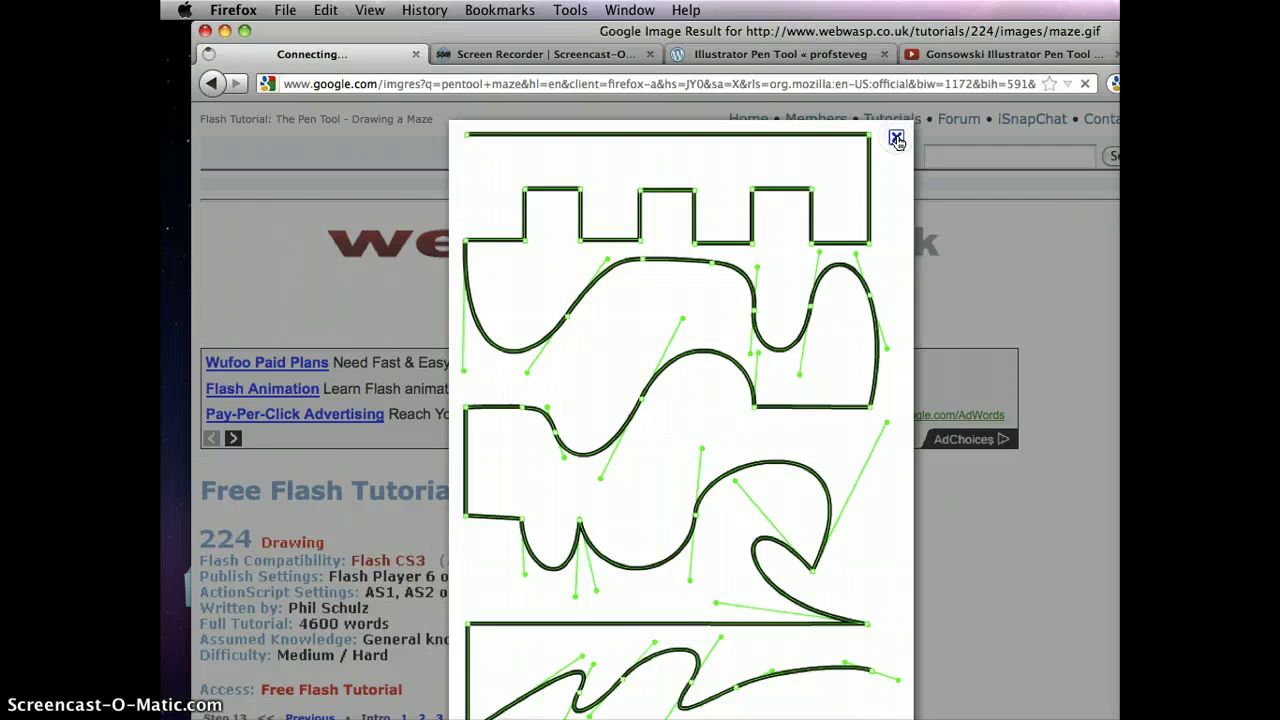
pyautogui.click(620, 411)
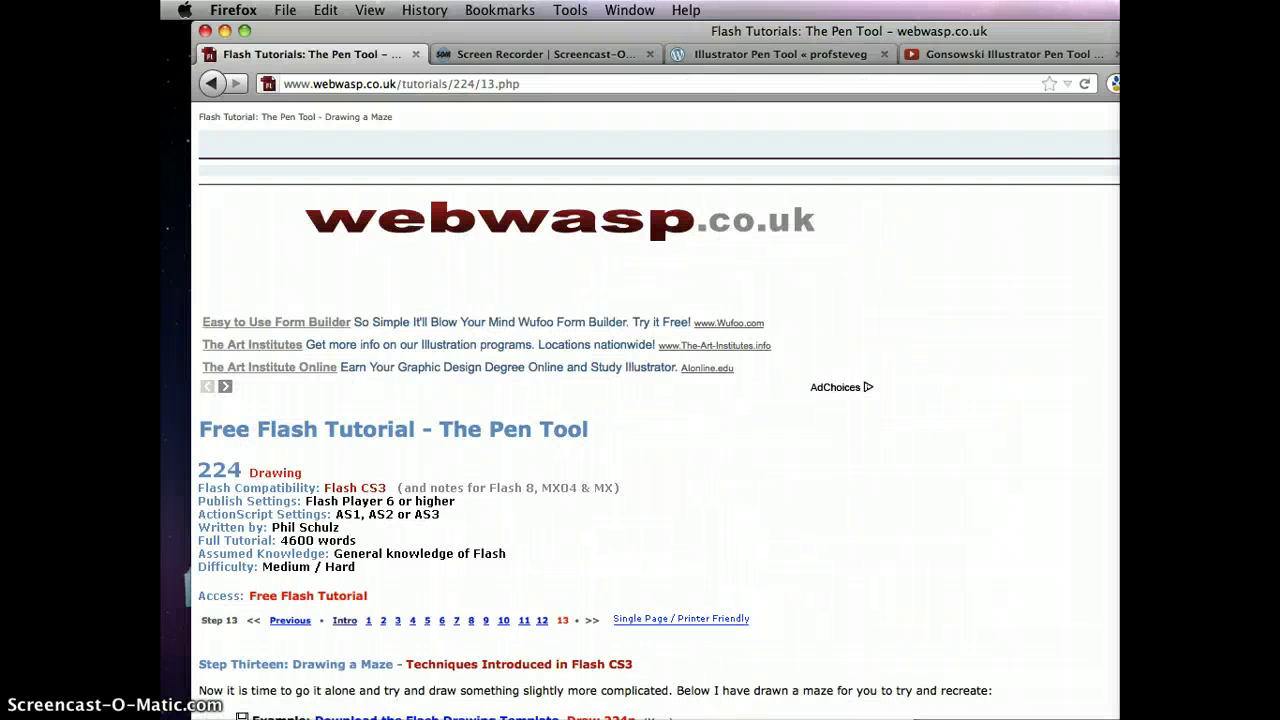
pyautogui.press('super+Tab')
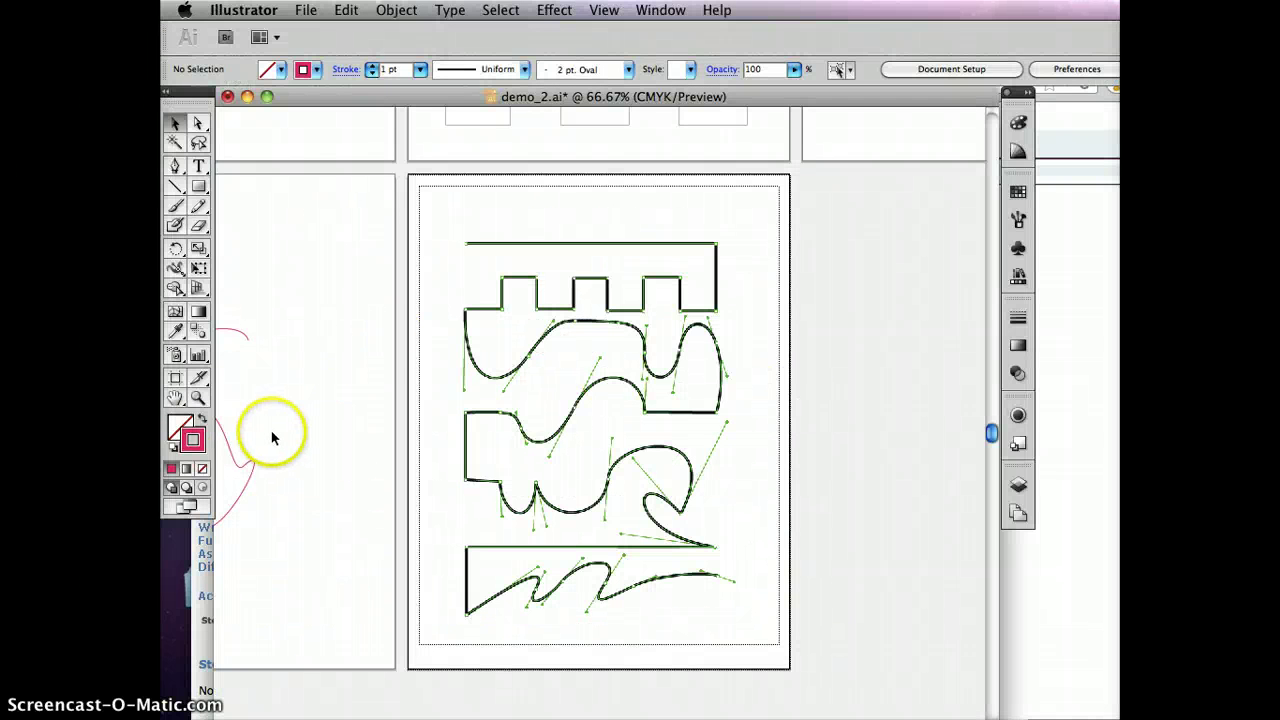
# Trace the maze's long top edge, right side and short lower-right edge with straight Pen tool segments, and end the path.
pyautogui.click(198, 400)
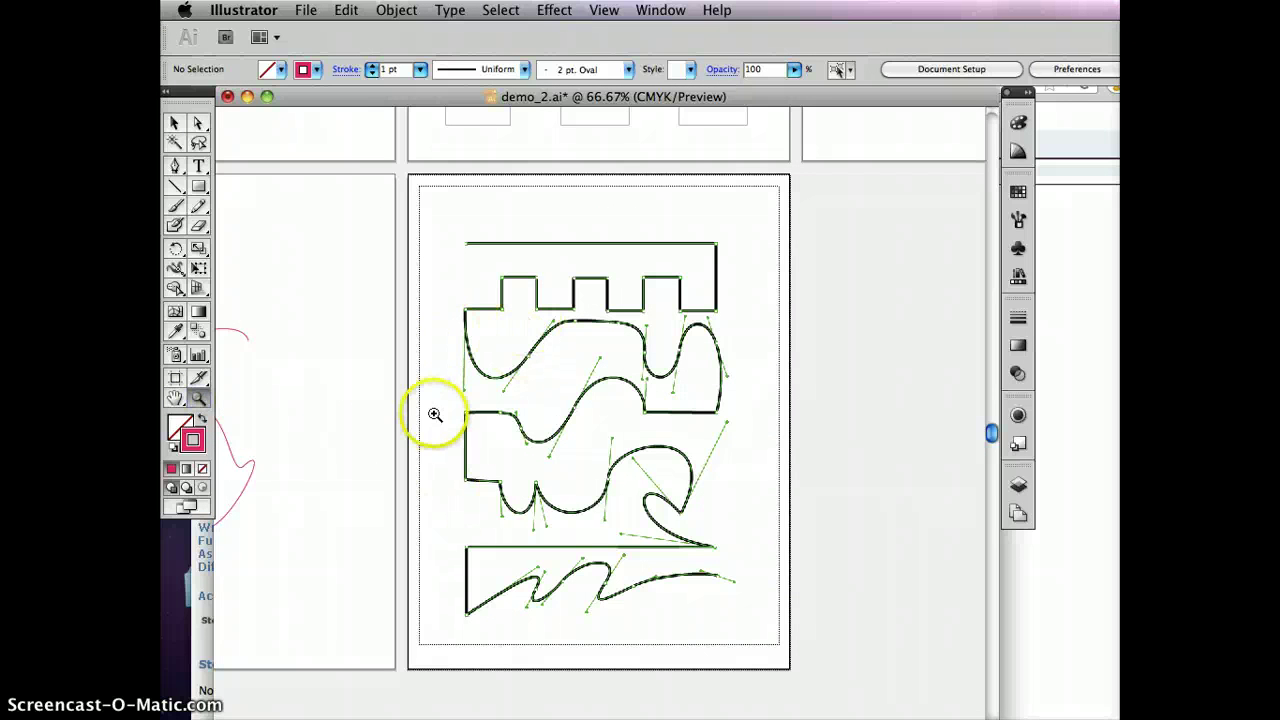
pyautogui.moveTo(434, 414); pyautogui.dragTo(771, 220)
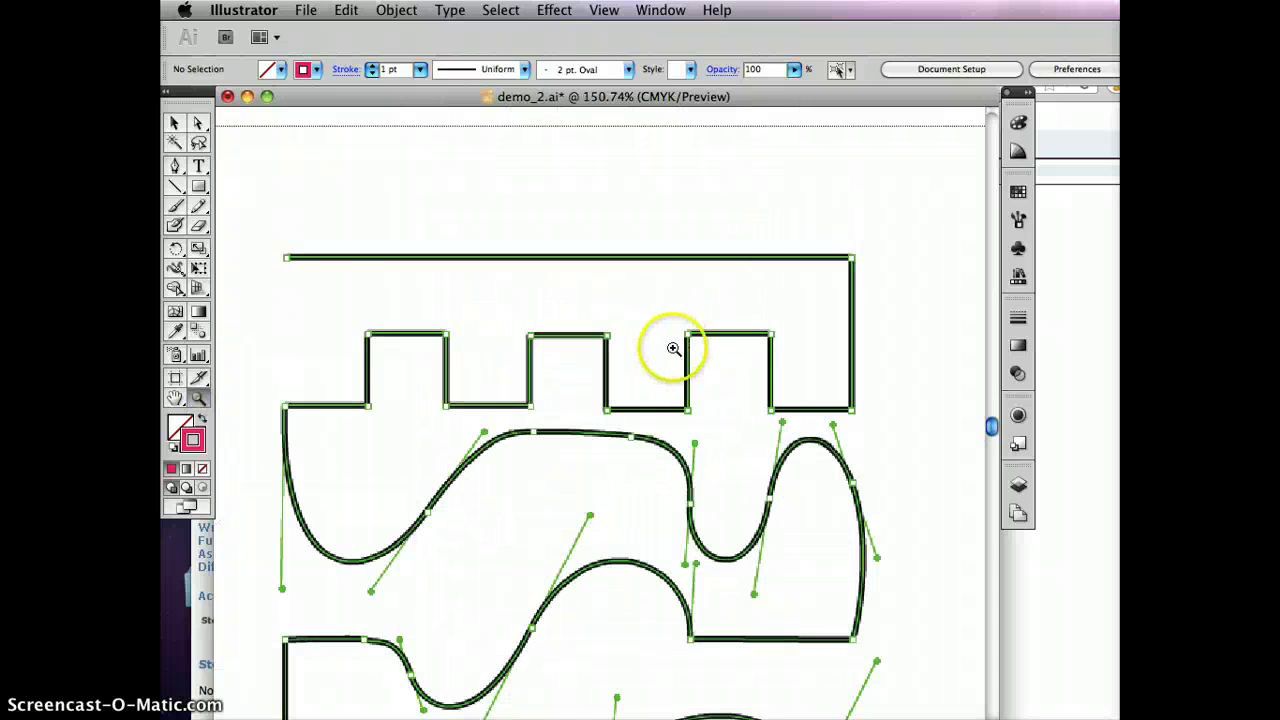
pyautogui.moveTo(664, 364); pyautogui.dragTo(719, 258)
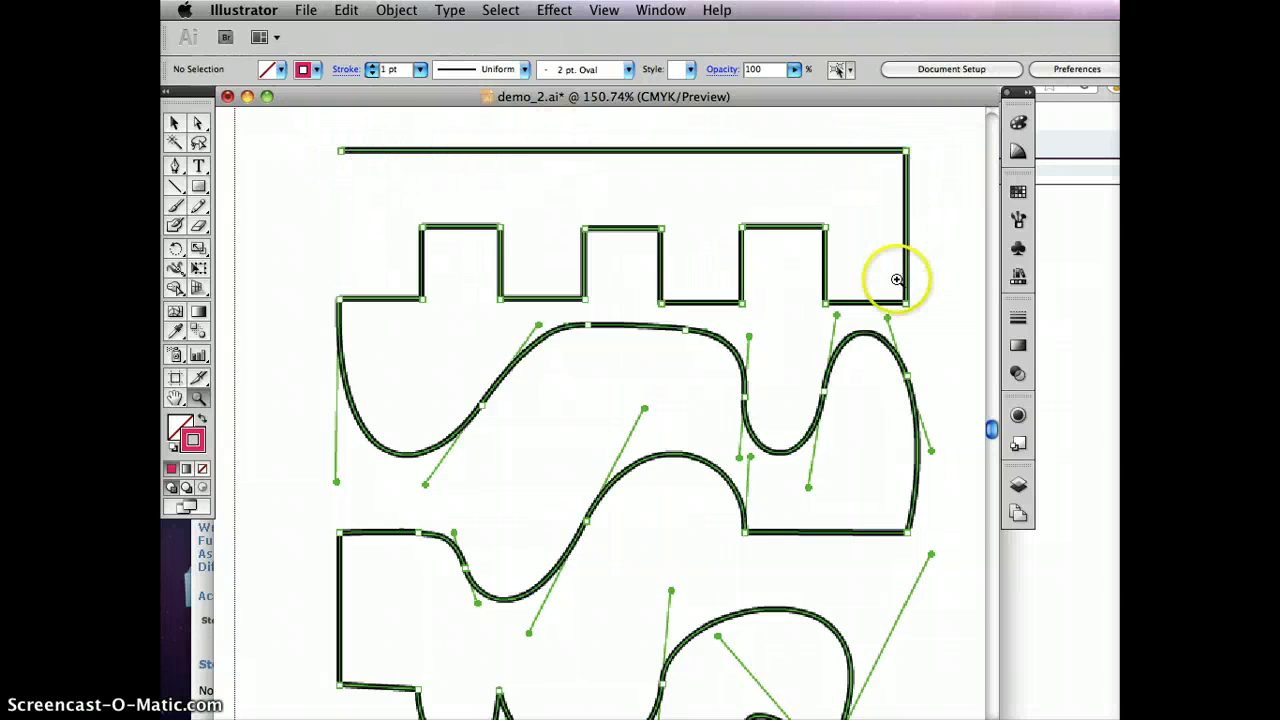
pyautogui.click(174, 168)
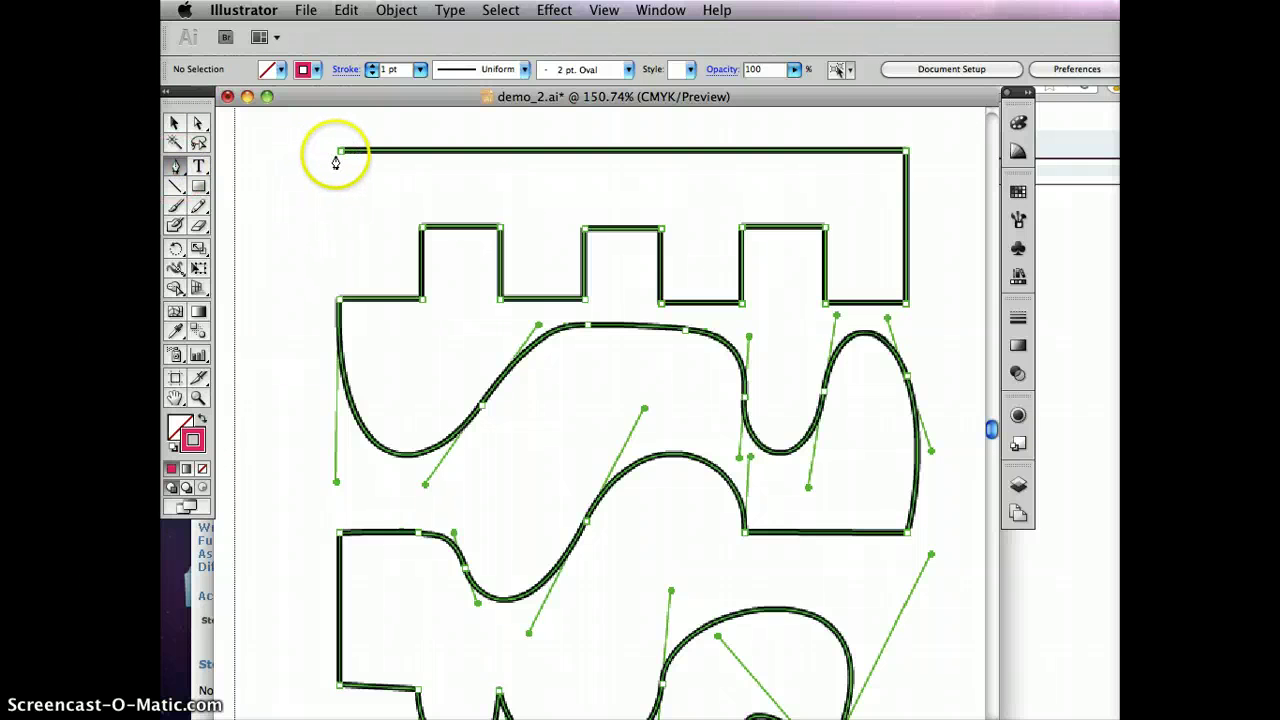
pyautogui.click(340, 154)
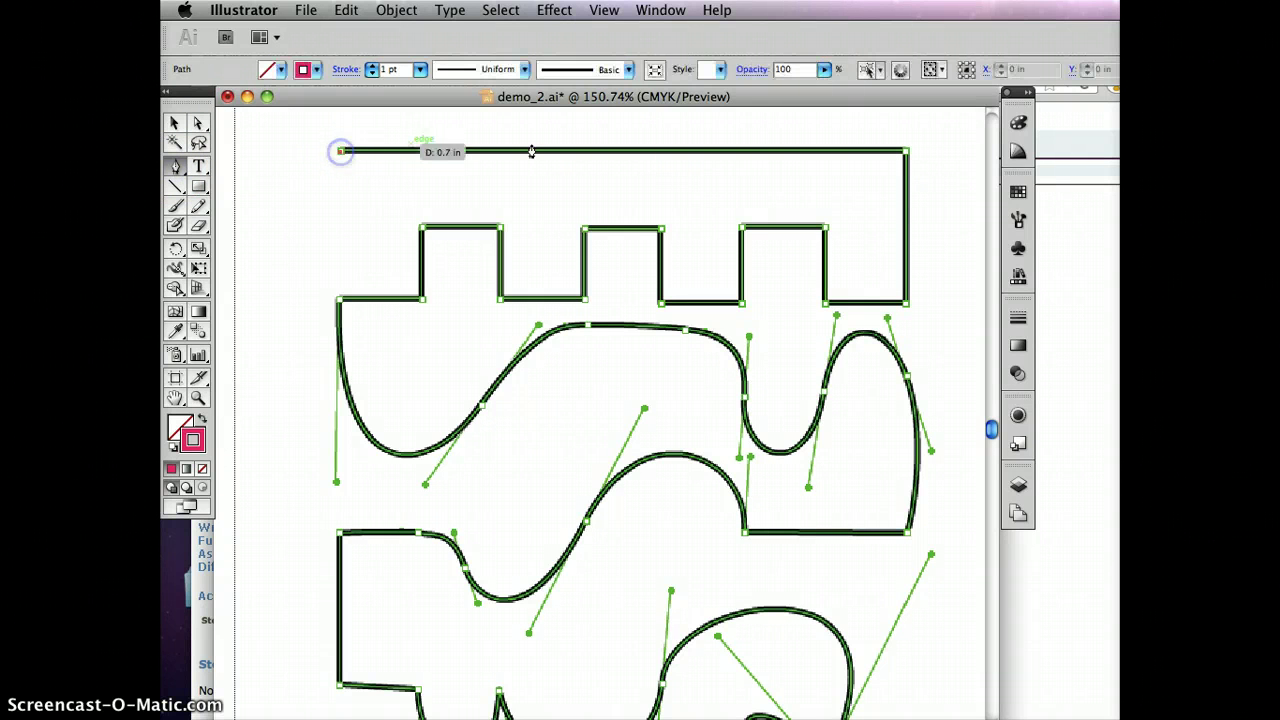
pyautogui.click(905, 158)
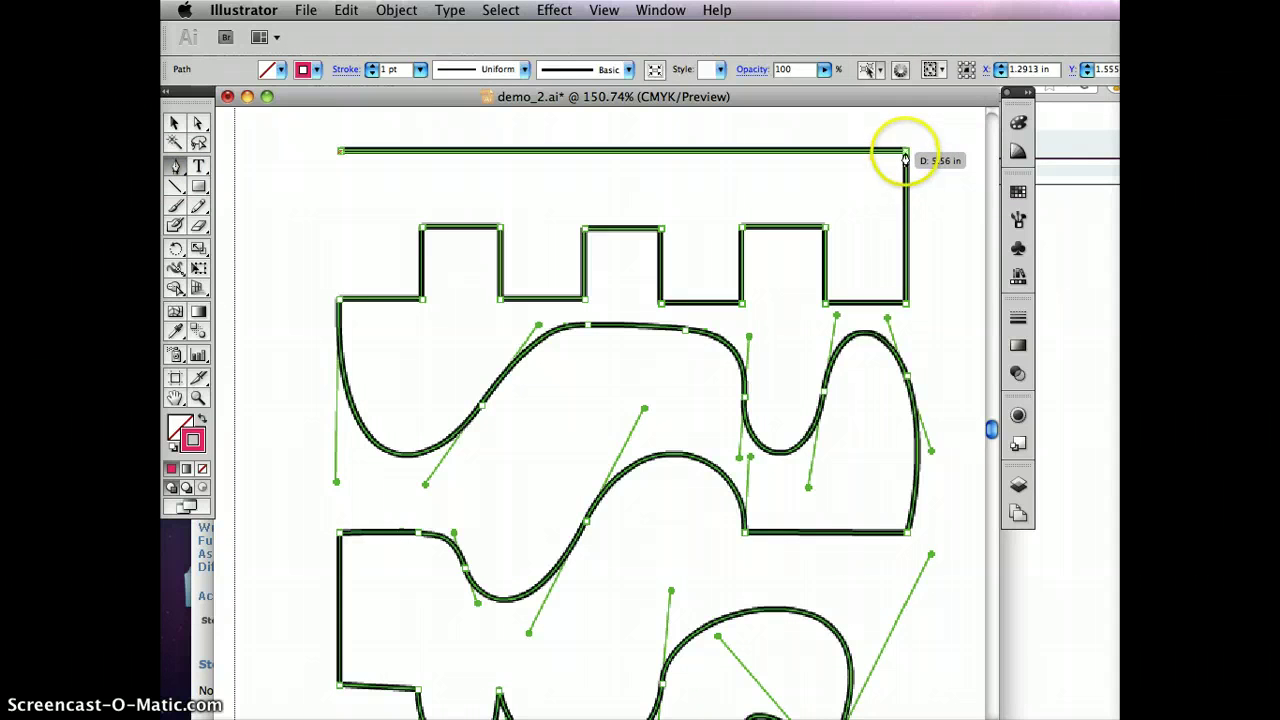
pyautogui.click(905, 152)
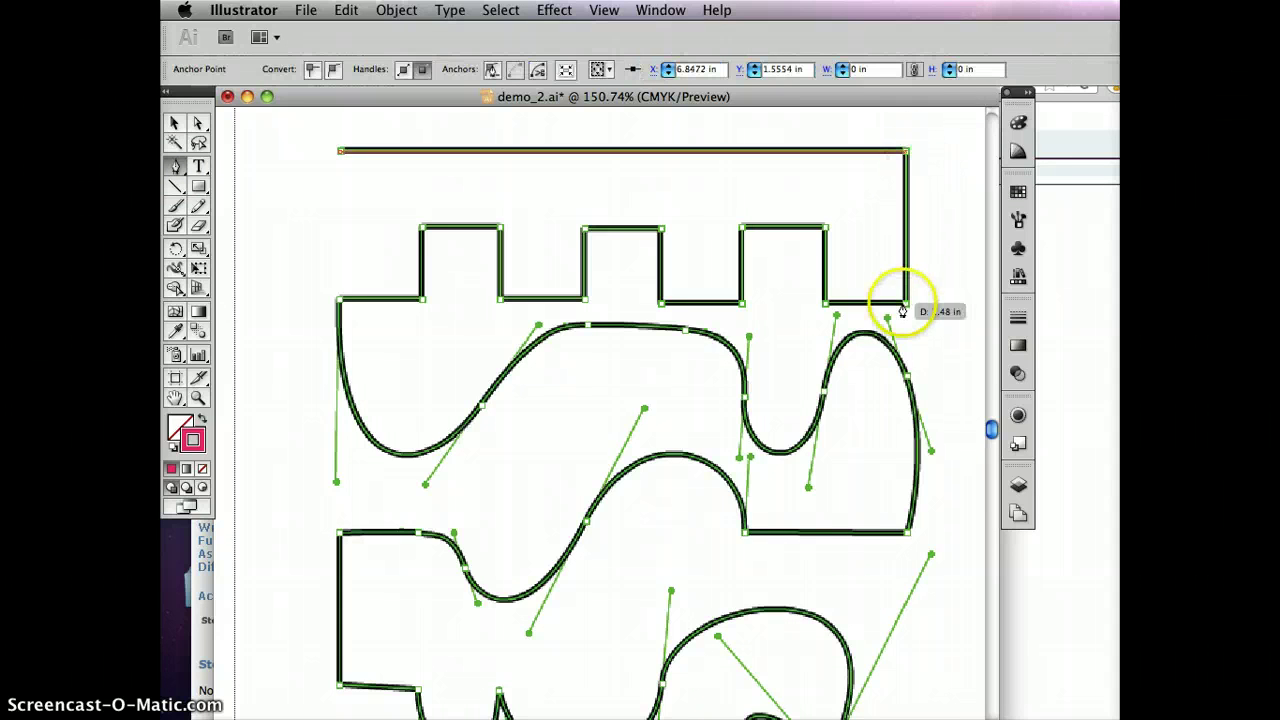
pyautogui.click(907, 303)
pyautogui.click(827, 301)
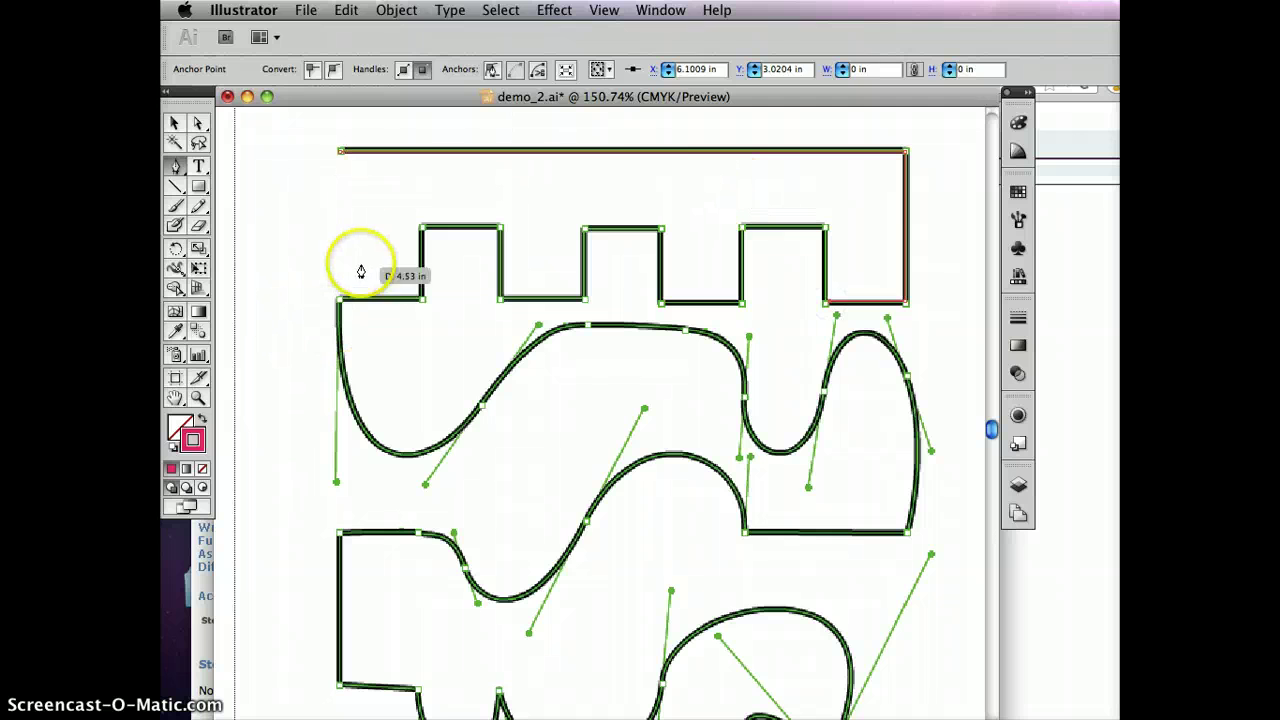
pyautogui.click(340, 300)
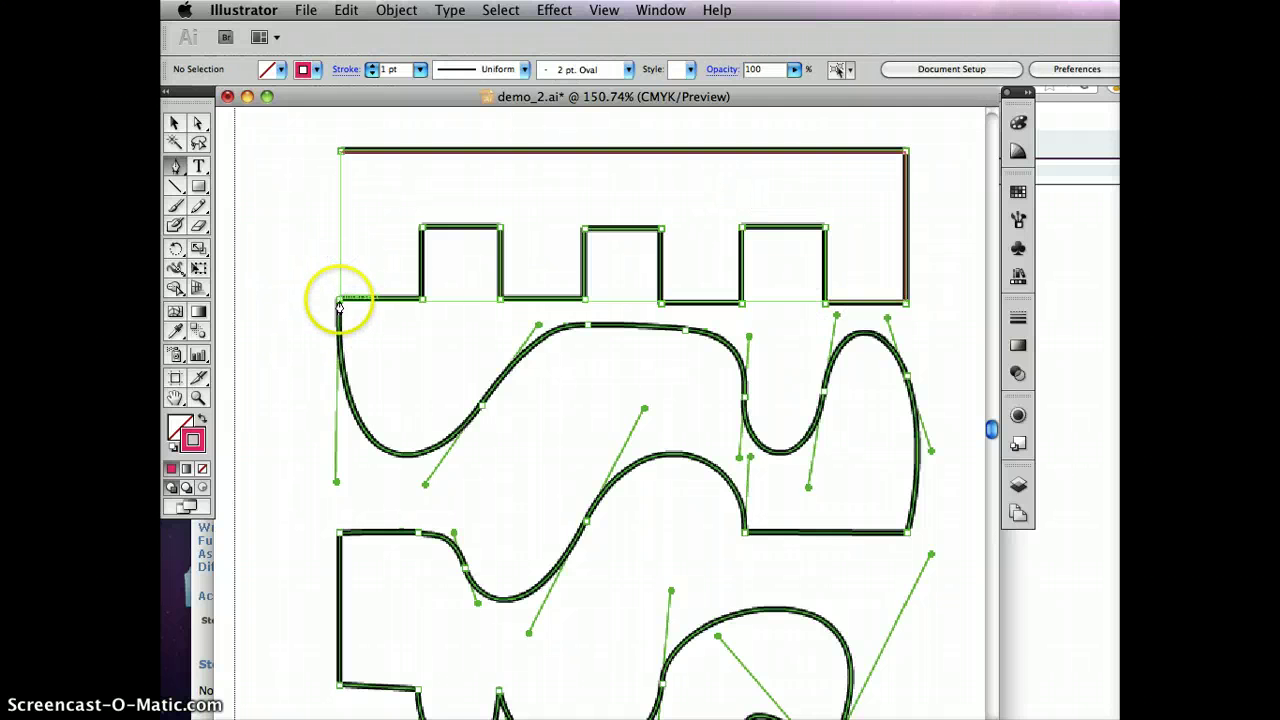
# Start a new path at the leftmost battlement's upper-left corner, tracing down and left to the maze's edge and through the first curve.
pyautogui.click(422, 235)
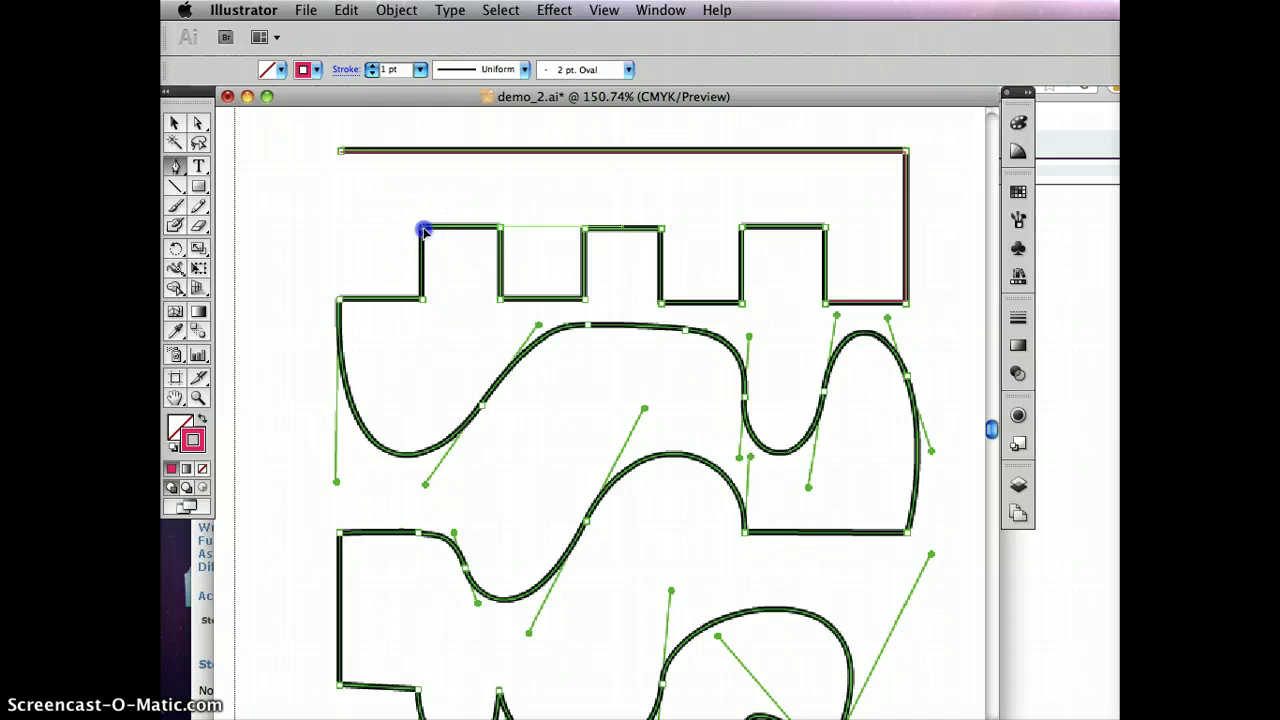
pyautogui.click(422, 301)
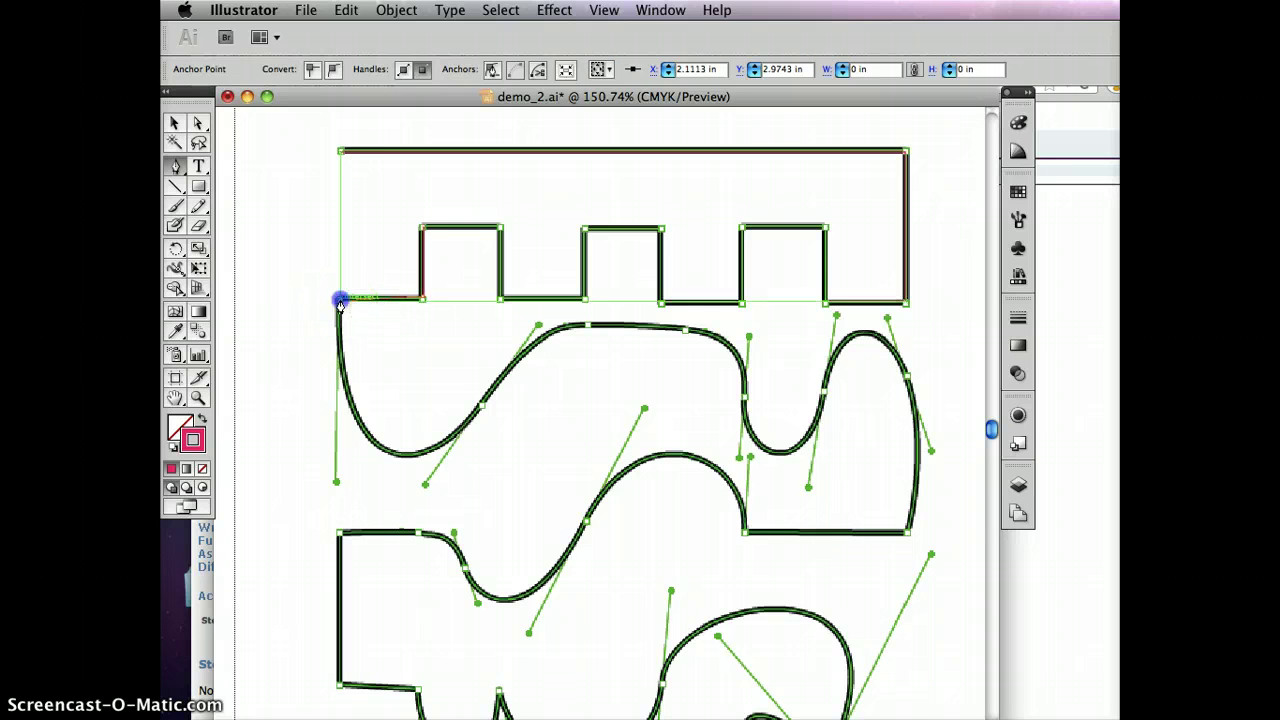
pyautogui.moveTo(341, 301)
pyautogui.mouseDown()
pyautogui.moveTo(335, 391)
pyautogui.moveTo(340, 303)
pyautogui.mouseUp()
pyautogui.moveTo(339, 302); pyautogui.dragTo(335, 400)
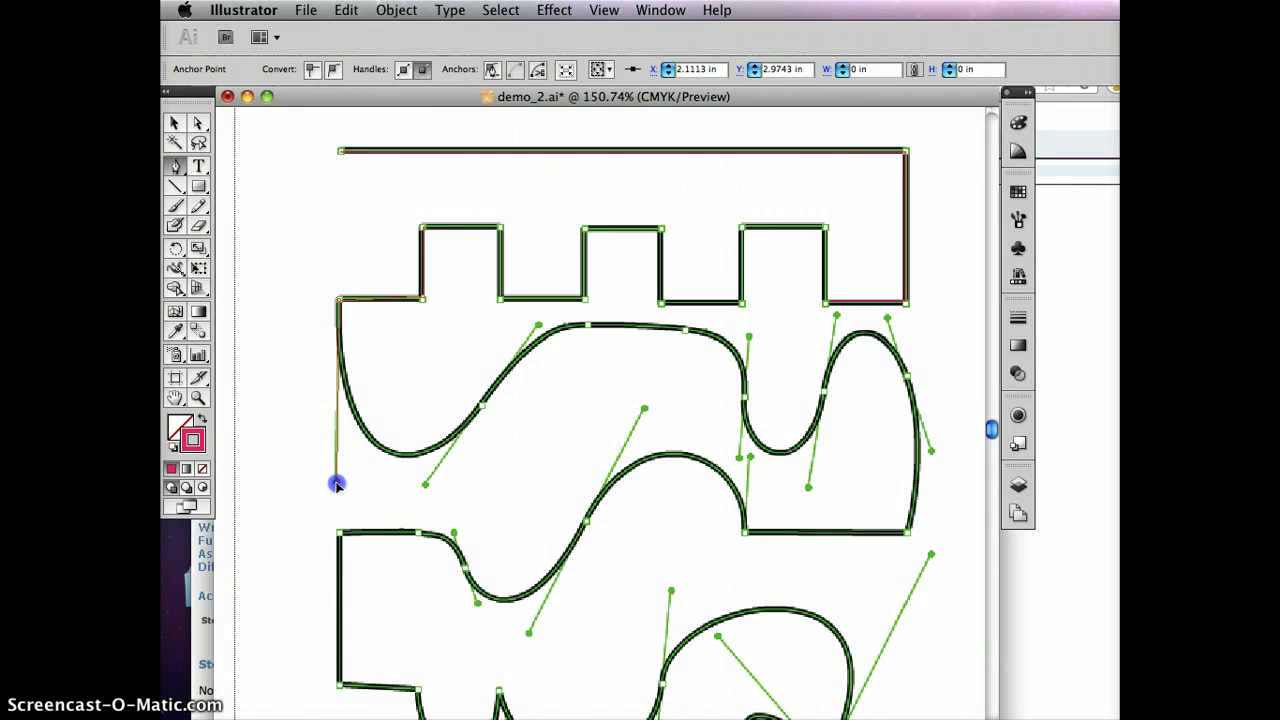
pyautogui.moveTo(336, 484); pyautogui.dragTo(535, 333)
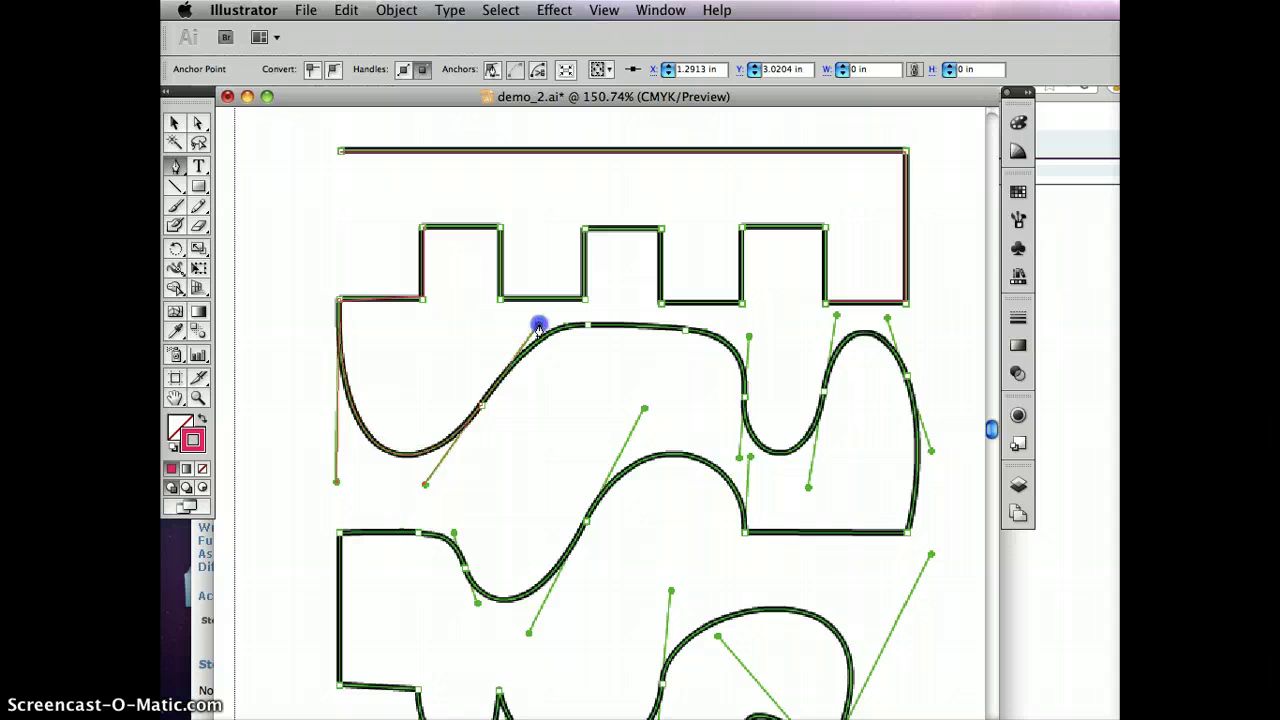
# Continue the path with smooth anchor points along the wavy upper edge through the U-shaped dip, and end the path.
pyautogui.moveTo(538, 327); pyautogui.dragTo(679, 339)
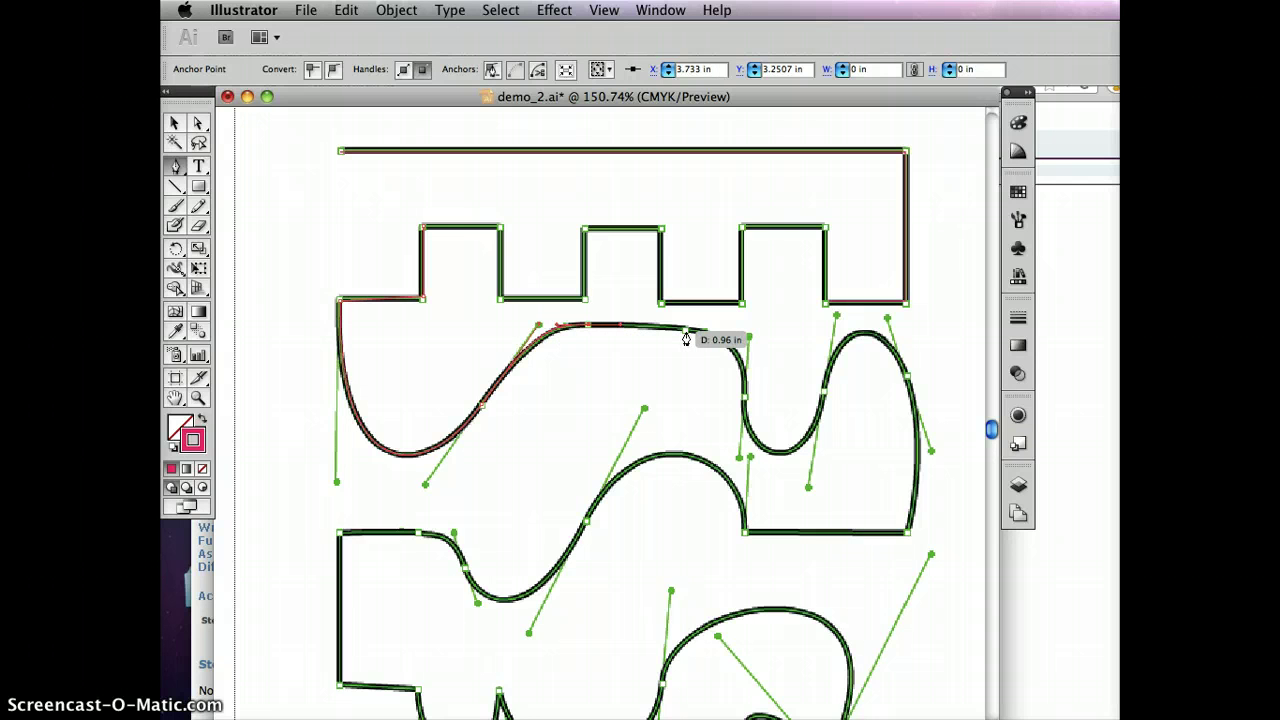
pyautogui.moveTo(686, 337); pyautogui.dragTo(686, 337)
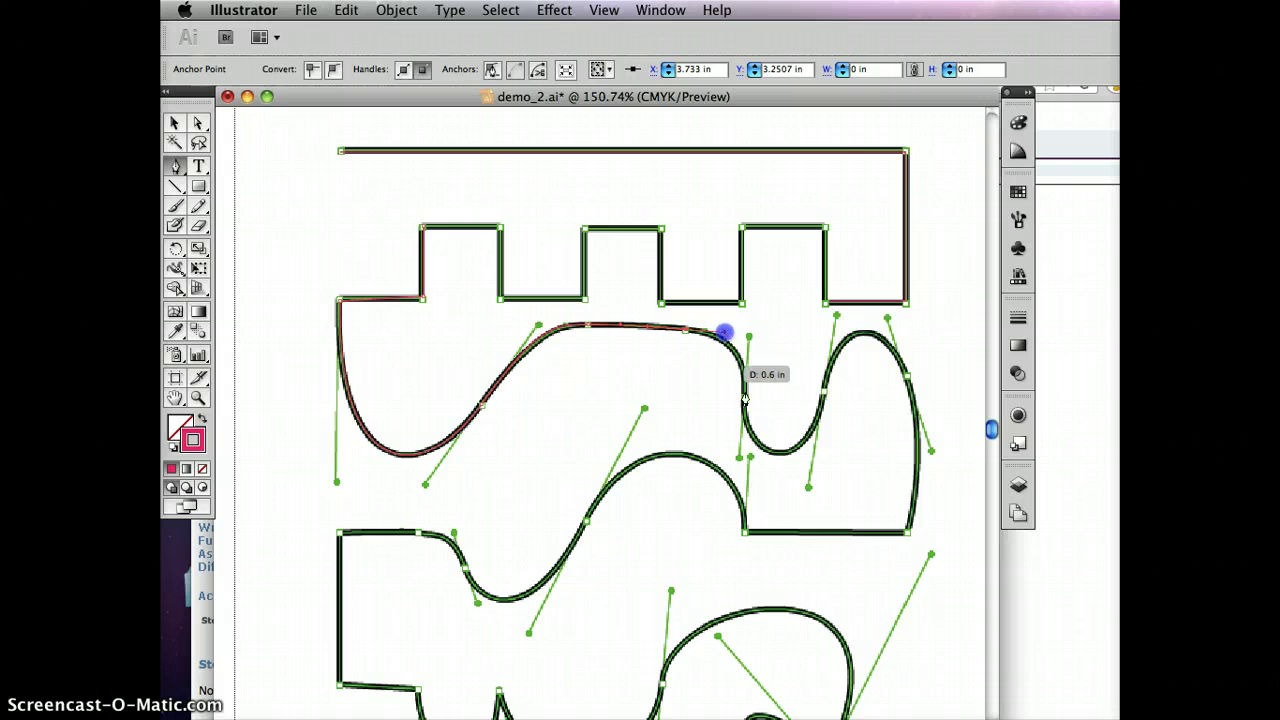
pyautogui.moveTo(744, 399); pyautogui.dragTo(744, 398)
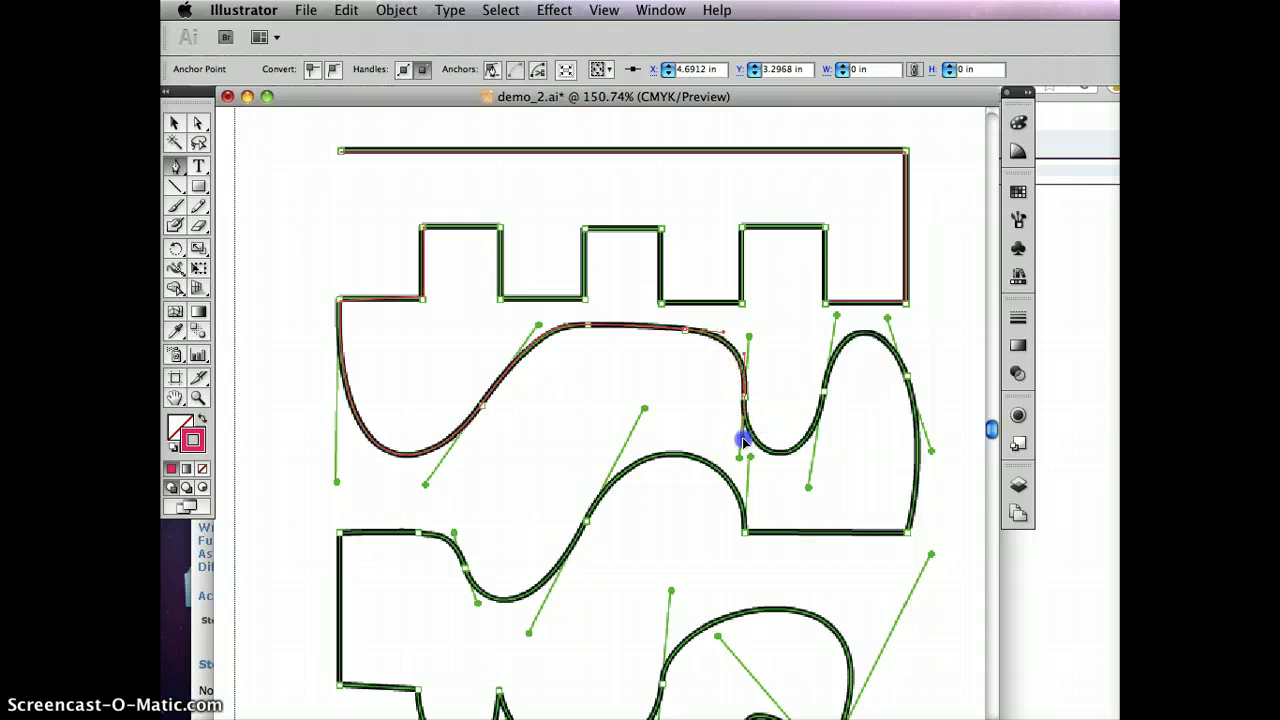
pyautogui.moveTo(739, 455); pyautogui.dragTo(745, 400)
pyautogui.click(999, 306)
pyautogui.moveTo(750, 457); pyautogui.dragTo(835, 314)
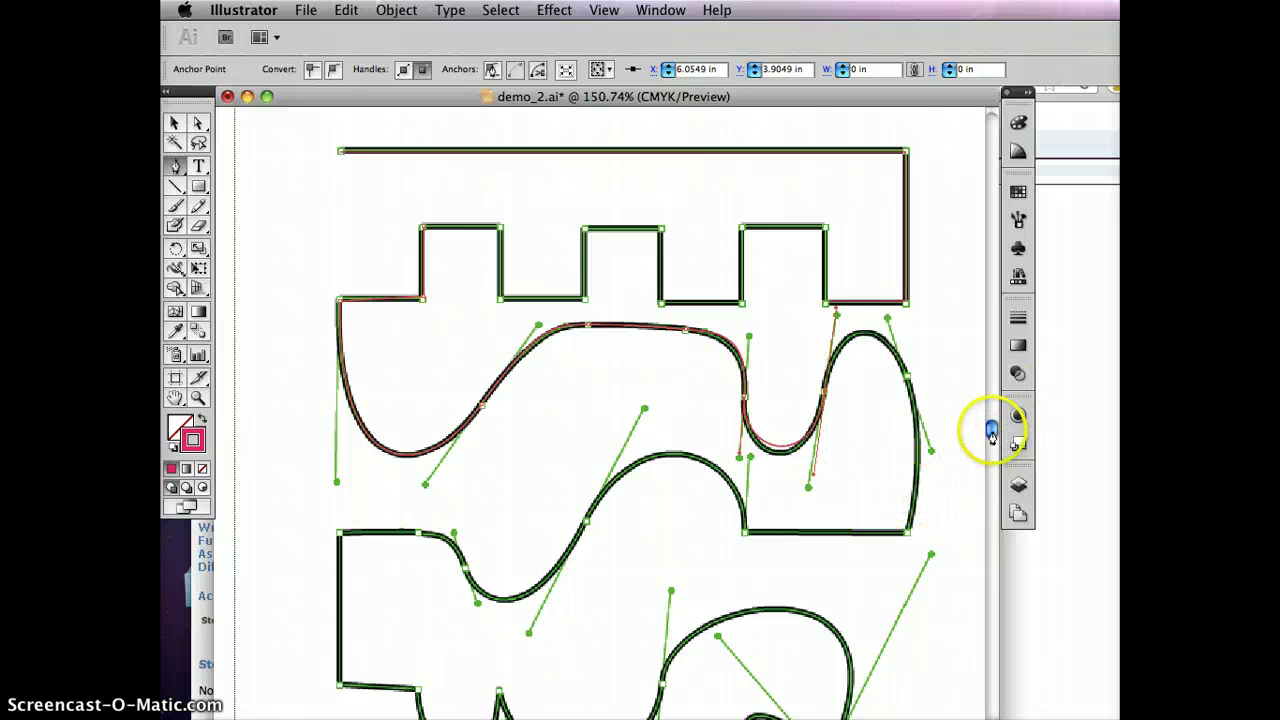
pyautogui.moveTo(991, 430); pyautogui.dragTo(991, 438)
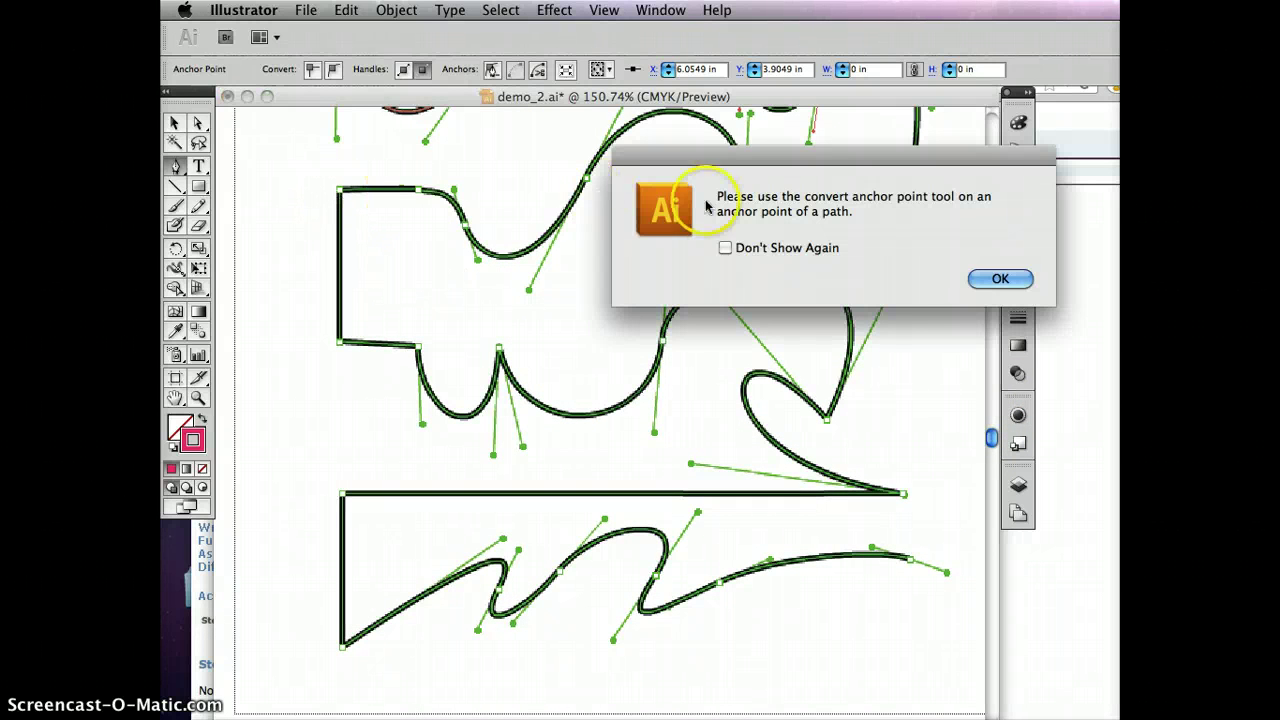
pyautogui.click(995, 277)
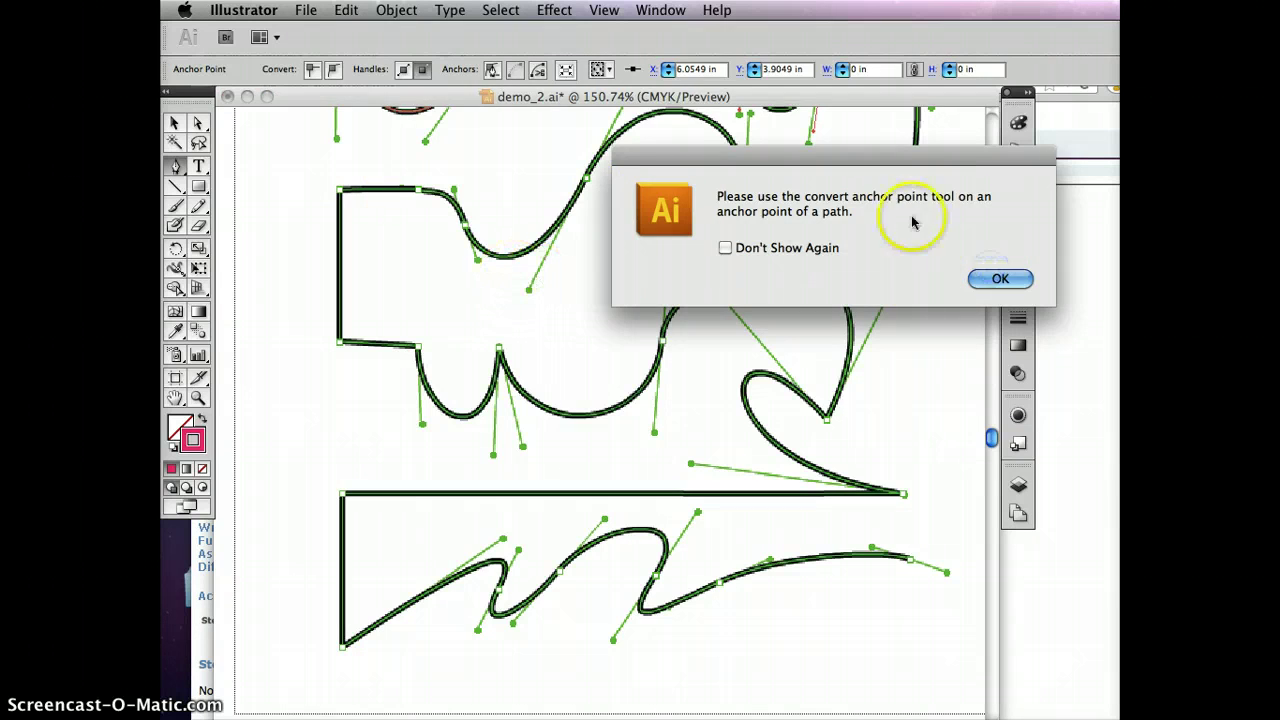
pyautogui.click(995, 277)
pyautogui.click(407, 256)
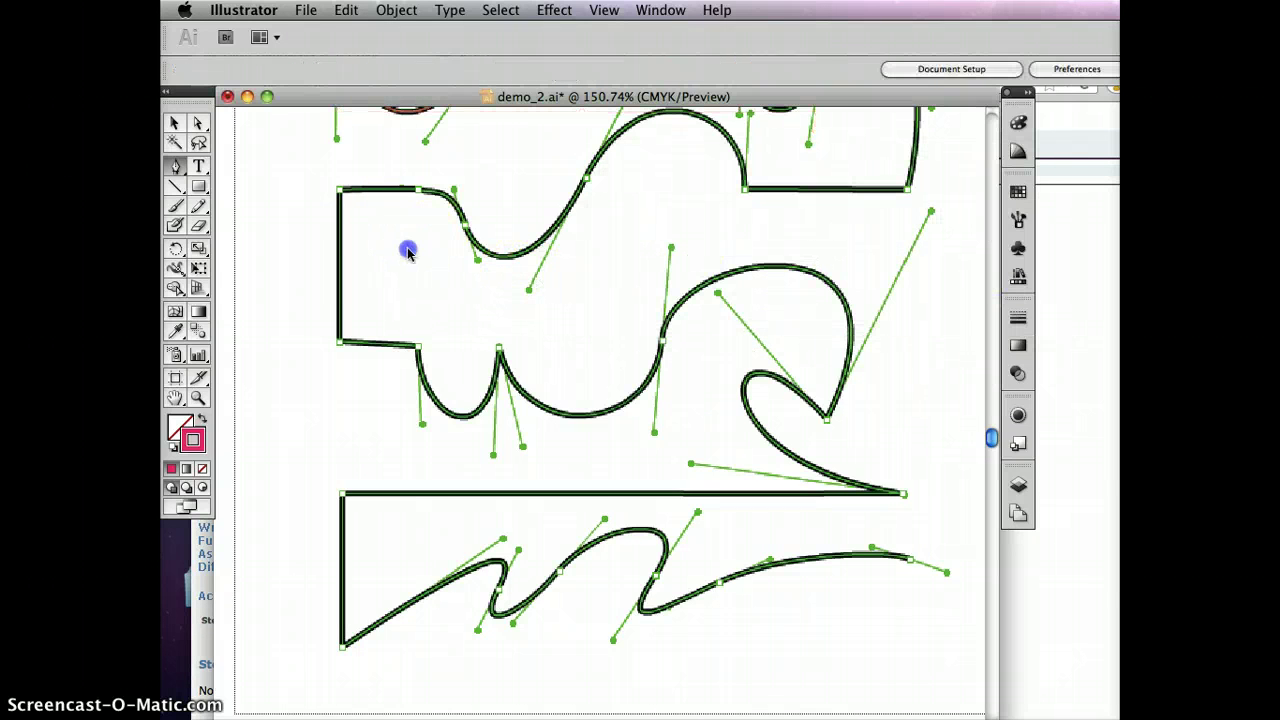
# Start a new path at the lower section's upper-left corner, tracing down, right and around the first small scallop, with its handle redirected for the next curve.
pyautogui.click(340, 189)
pyautogui.click(331, 325)
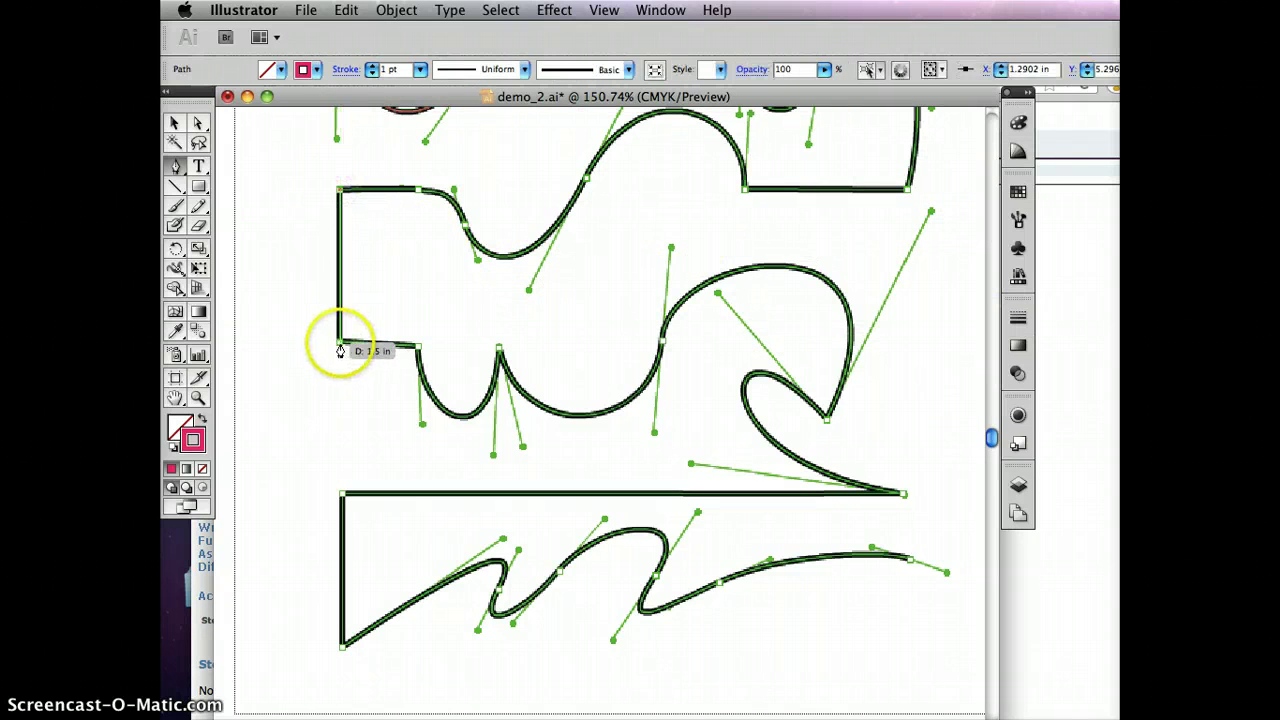
pyautogui.click(340, 342)
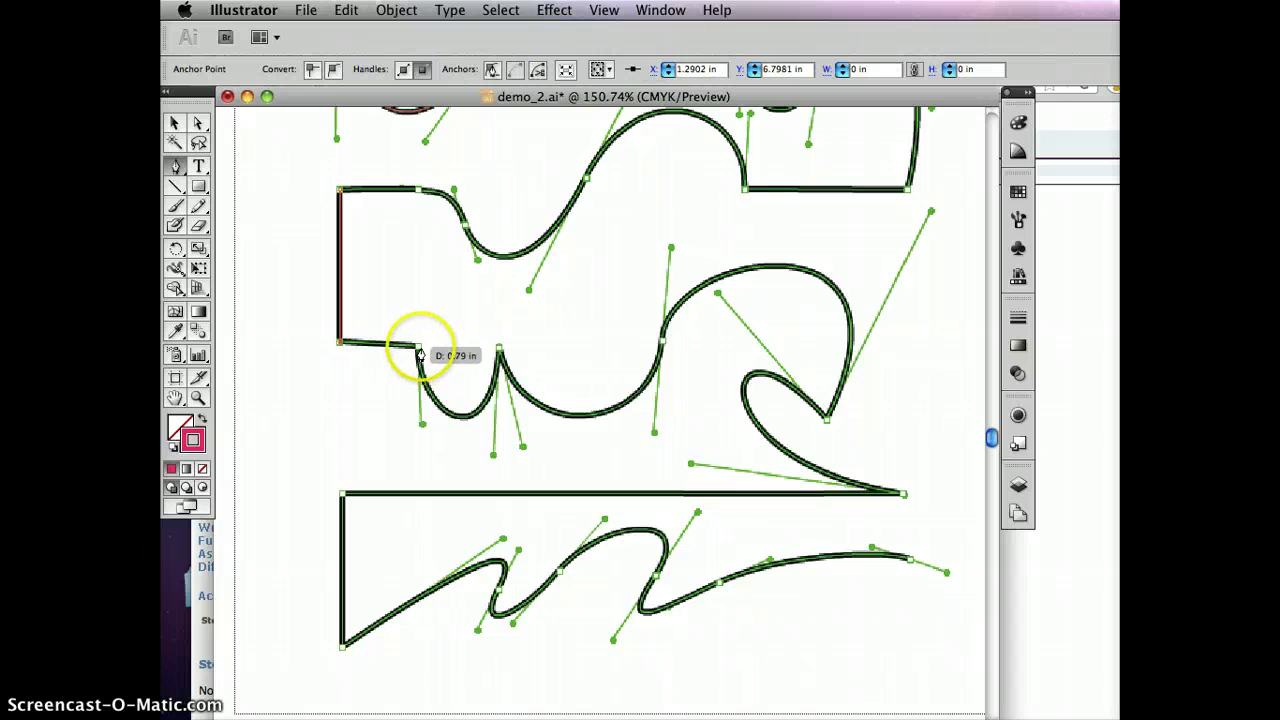
pyautogui.click(418, 346)
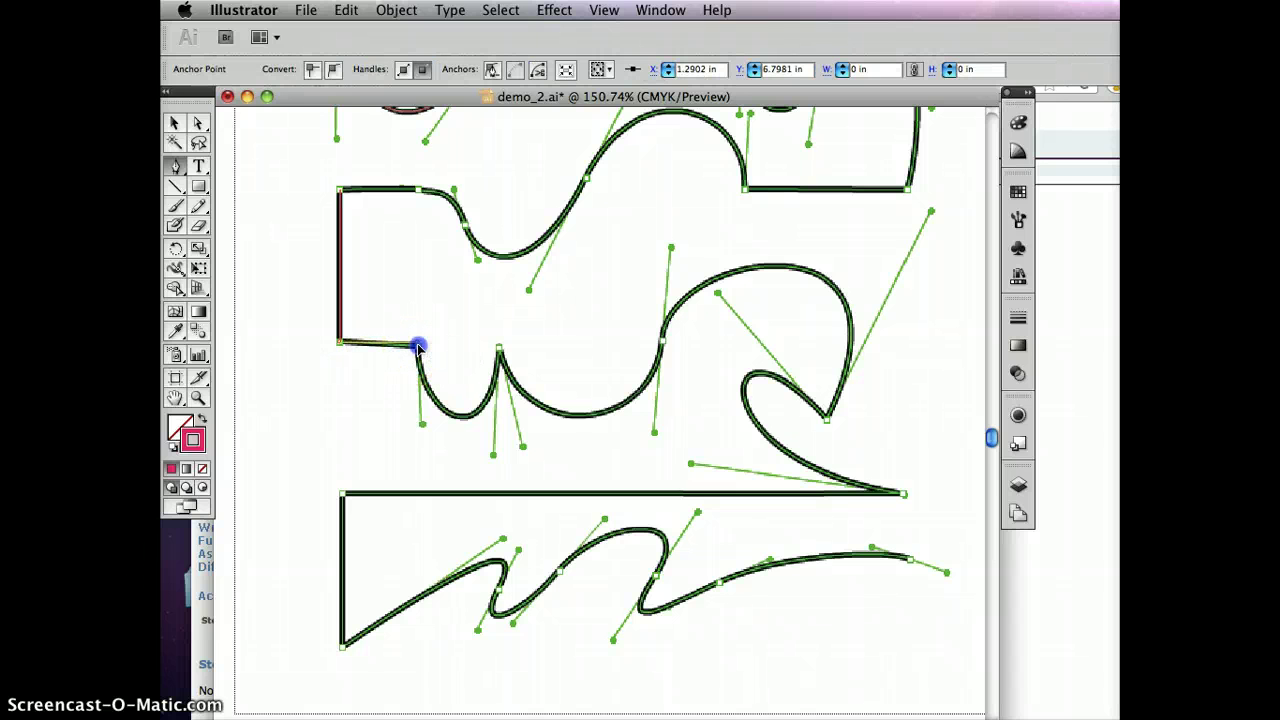
pyautogui.click(418, 401)
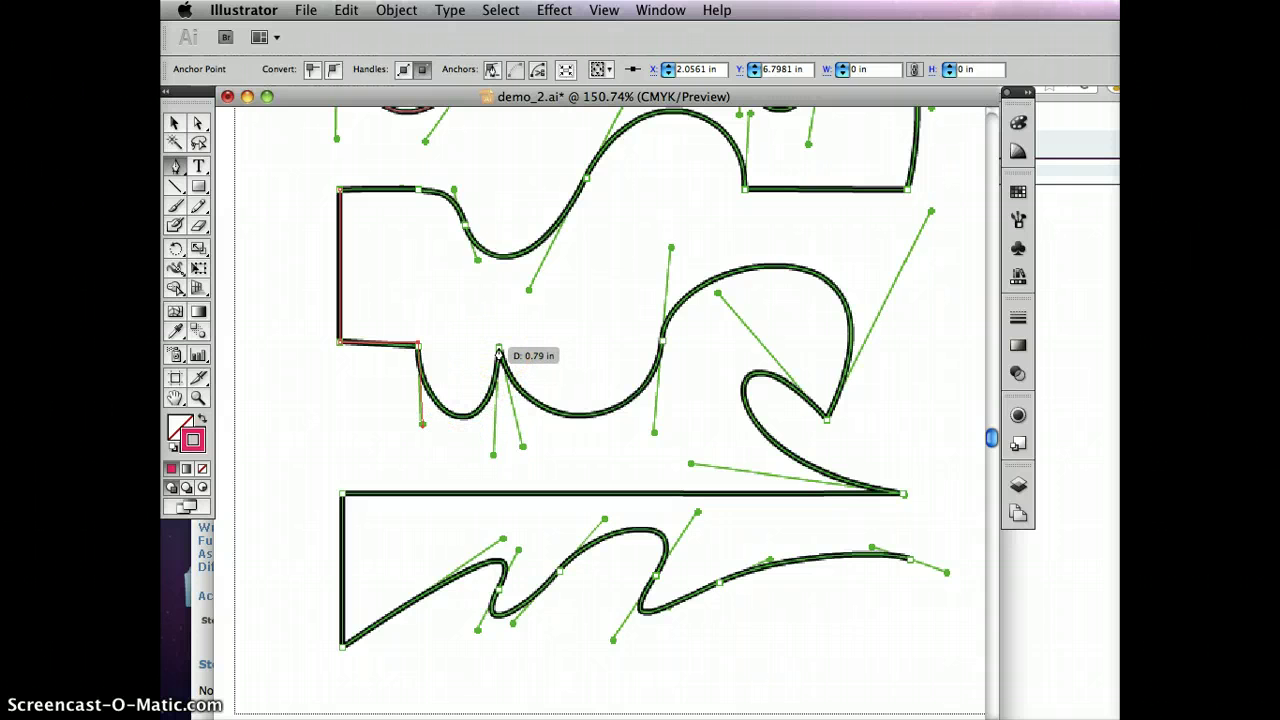
pyautogui.moveTo(498, 350); pyautogui.dragTo(502, 239)
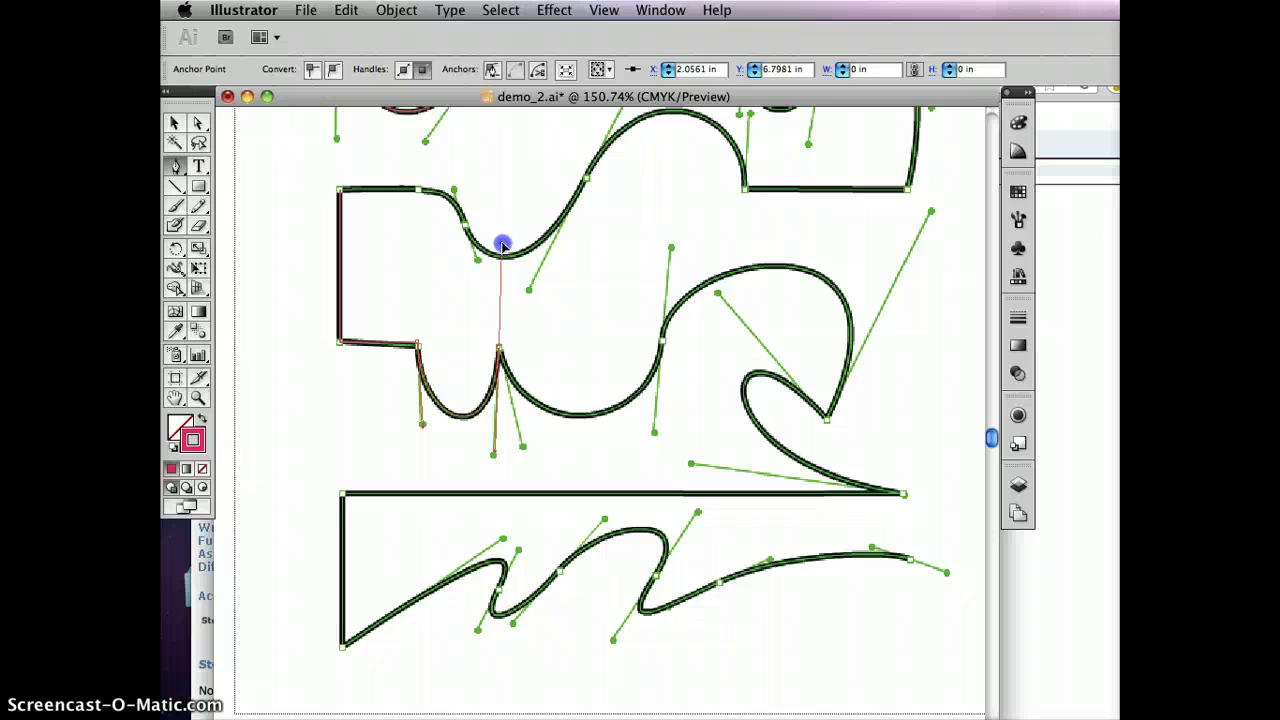
pyautogui.moveTo(502, 245); pyautogui.dragTo(527, 444)
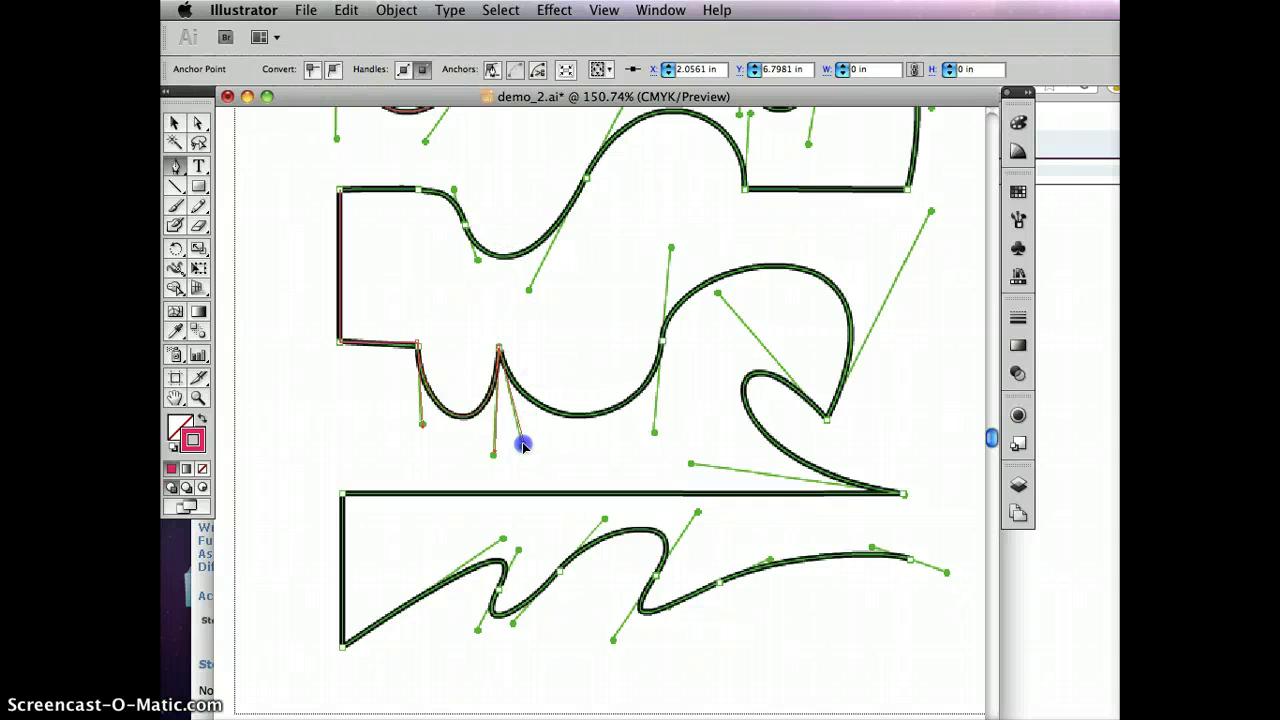
# Trace the wide scallop, large arch and hooked curve to the sharp tip, redirecting the arch's end handle and removing the tip's outgoing handle.
pyautogui.moveTo(662, 343); pyautogui.dragTo(656, 348)
pyautogui.moveTo(669, 240); pyautogui.dragTo(671, 247)
pyautogui.moveTo(826, 418); pyautogui.dragTo(726, 606)
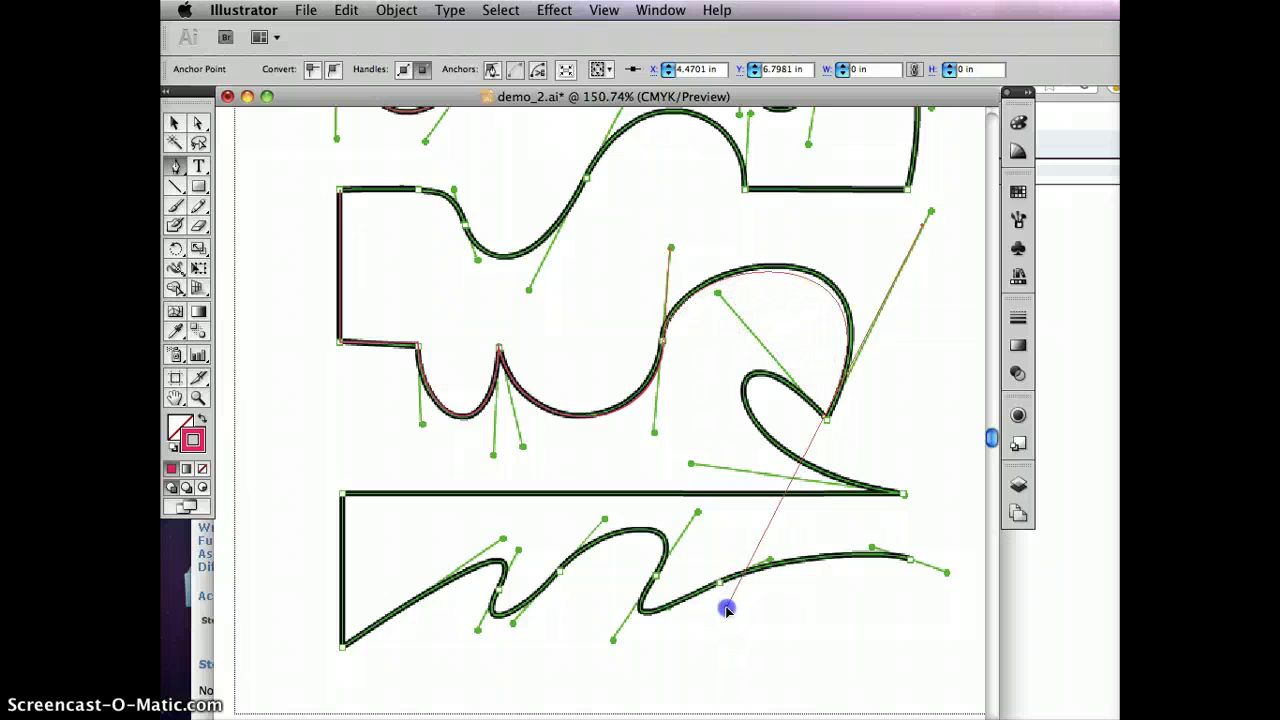
pyautogui.press('super+z')
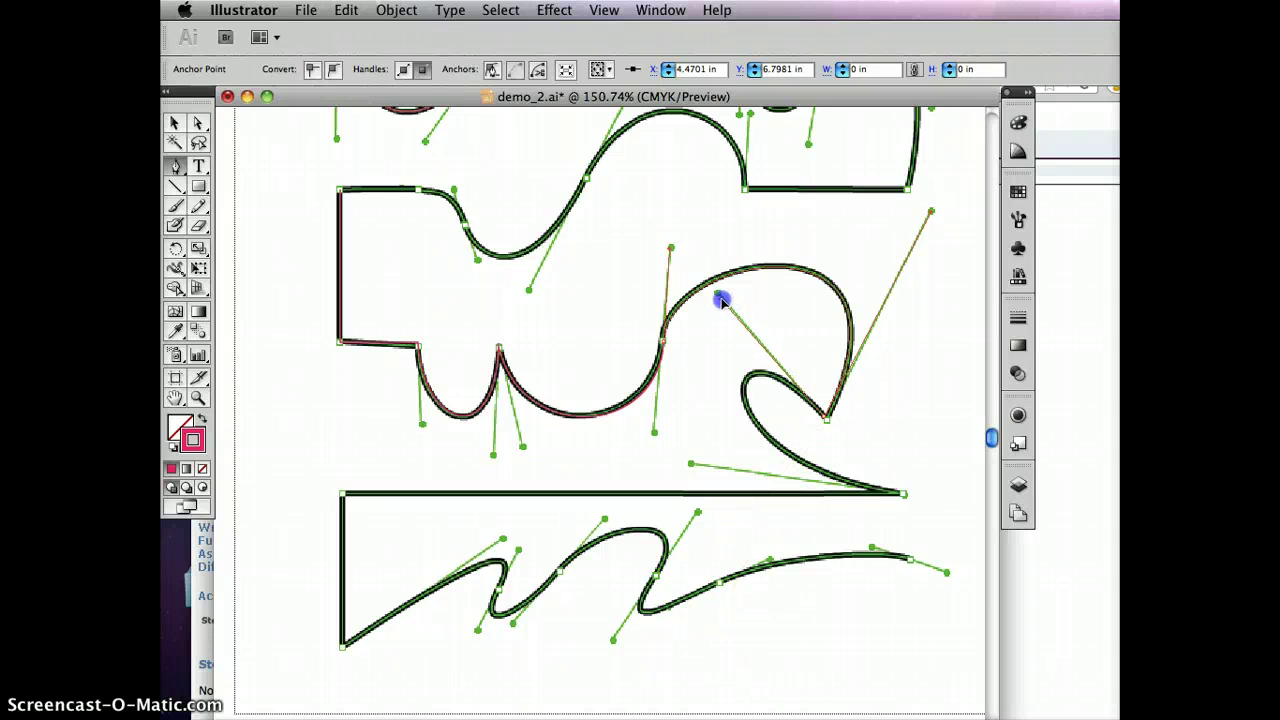
pyautogui.click(897, 497)
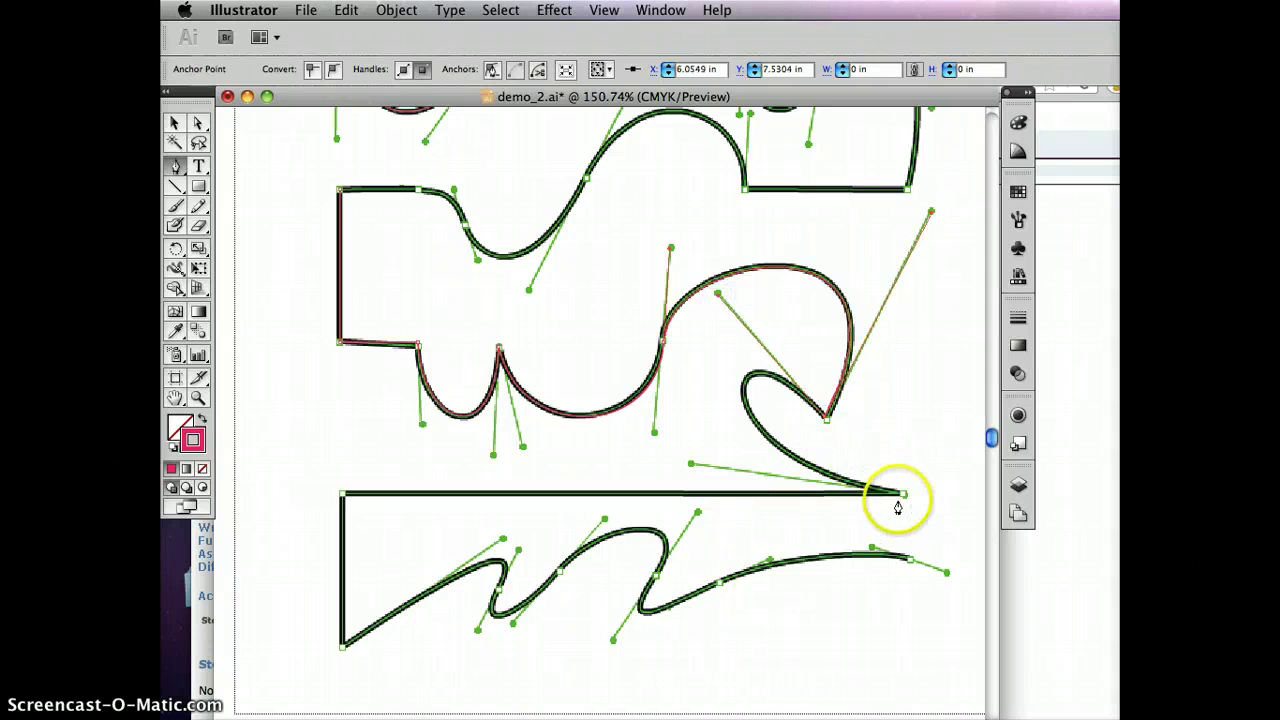
pyautogui.moveTo(901, 497); pyautogui.dragTo(786, 523)
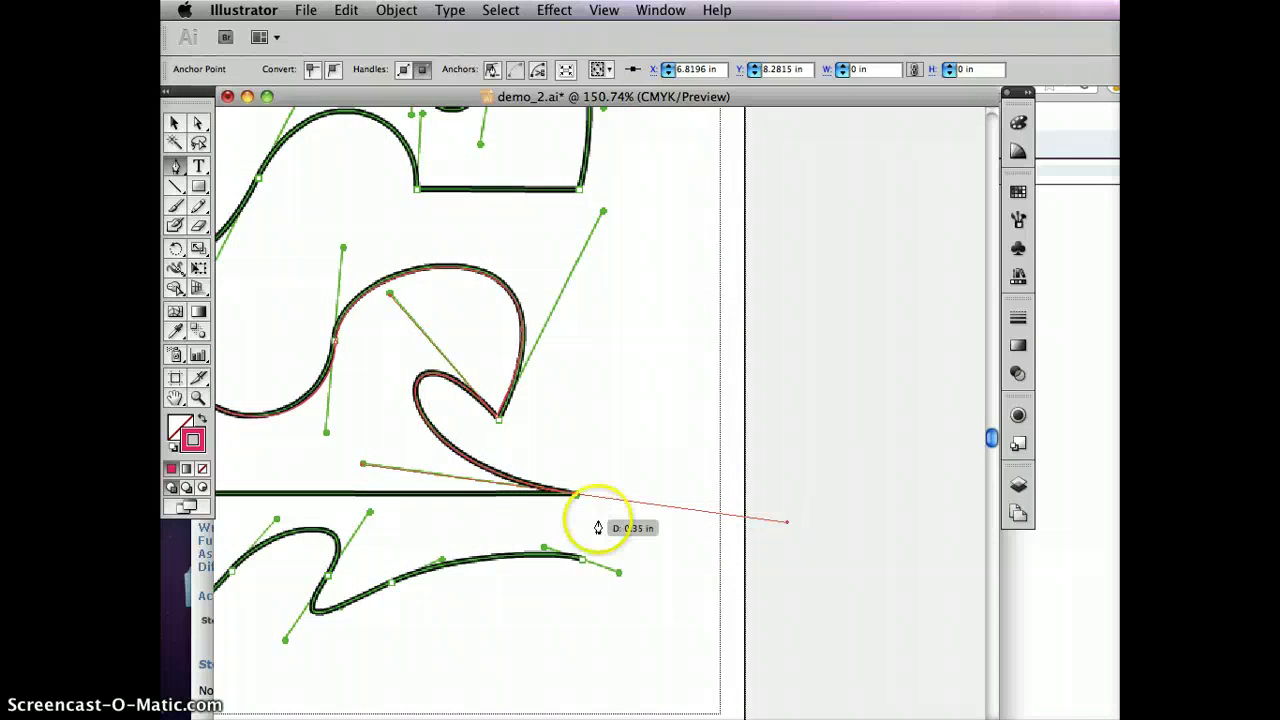
pyautogui.click(575, 495)
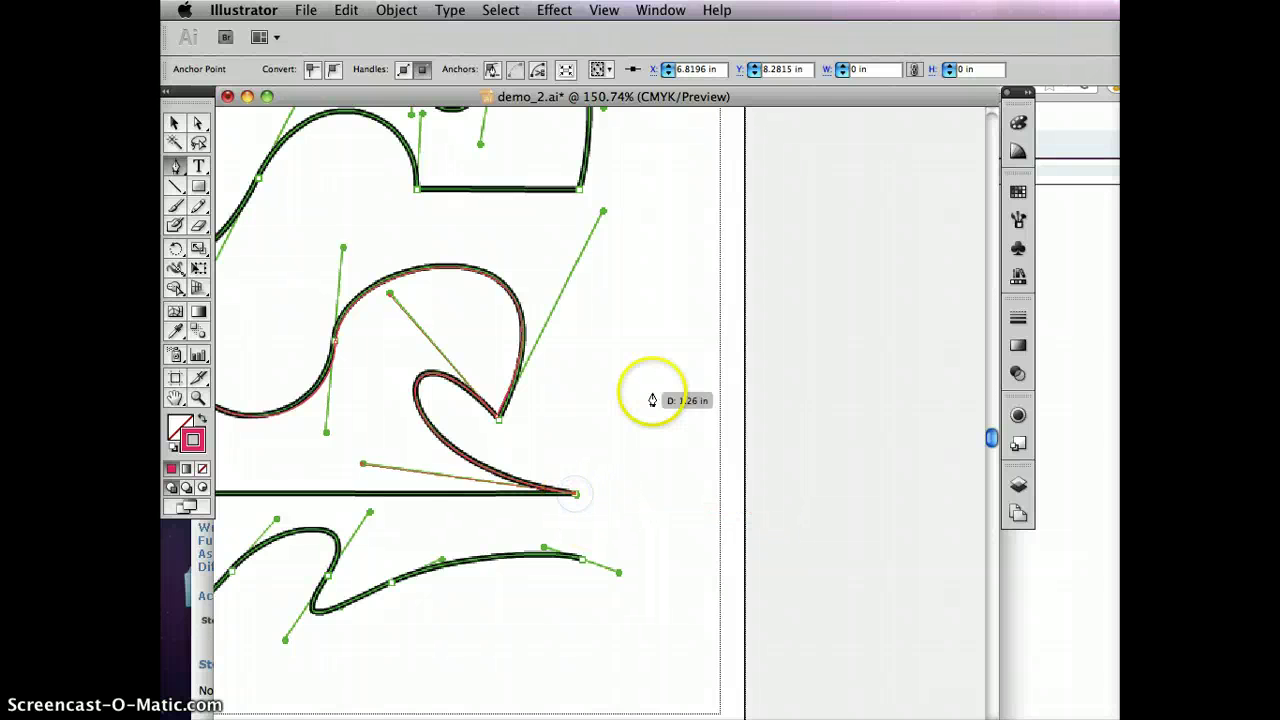
pyautogui.moveTo(654, 400); pyautogui.dragTo(948, 395)
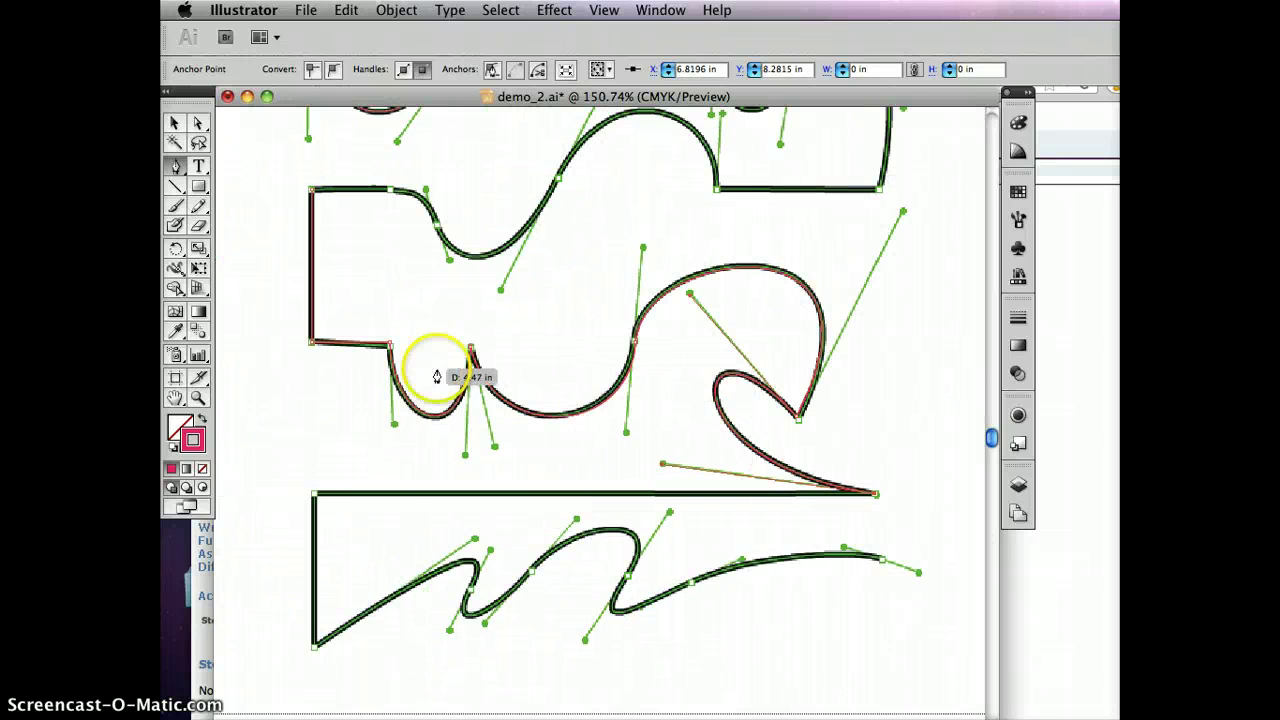
pyautogui.click(414, 437)
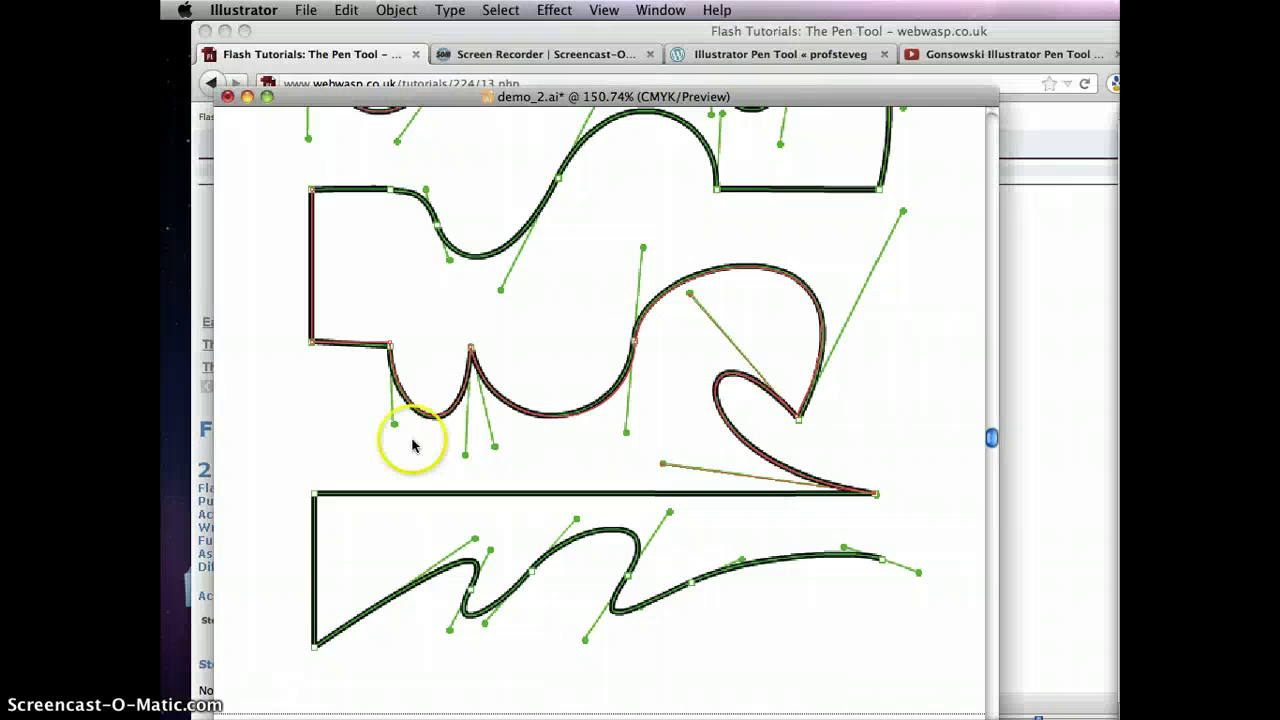
pyautogui.moveTo(991, 437)
pyautogui.mouseDown()
pyautogui.moveTo(991, 354)
pyautogui.moveTo(983, 492)
pyautogui.moveTo(983, 442)
pyautogui.mouseUp()
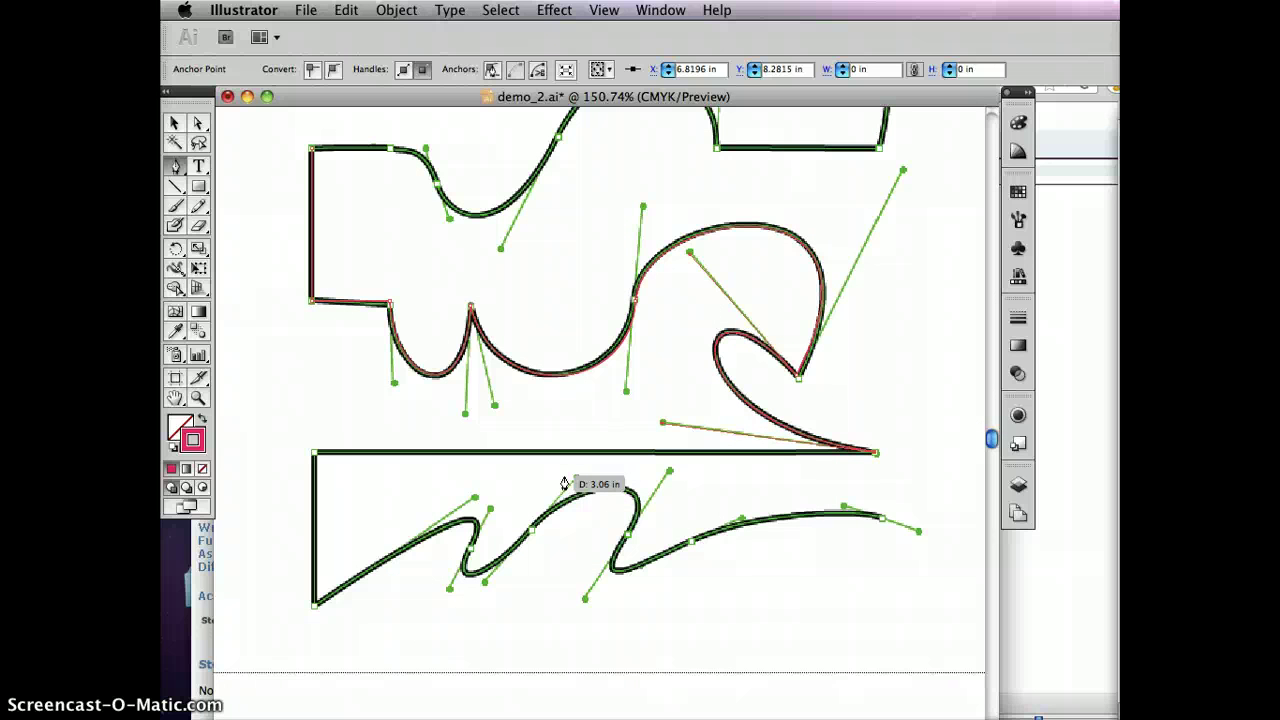
pyautogui.moveTo(564, 484); pyautogui.dragTo(495, 375)
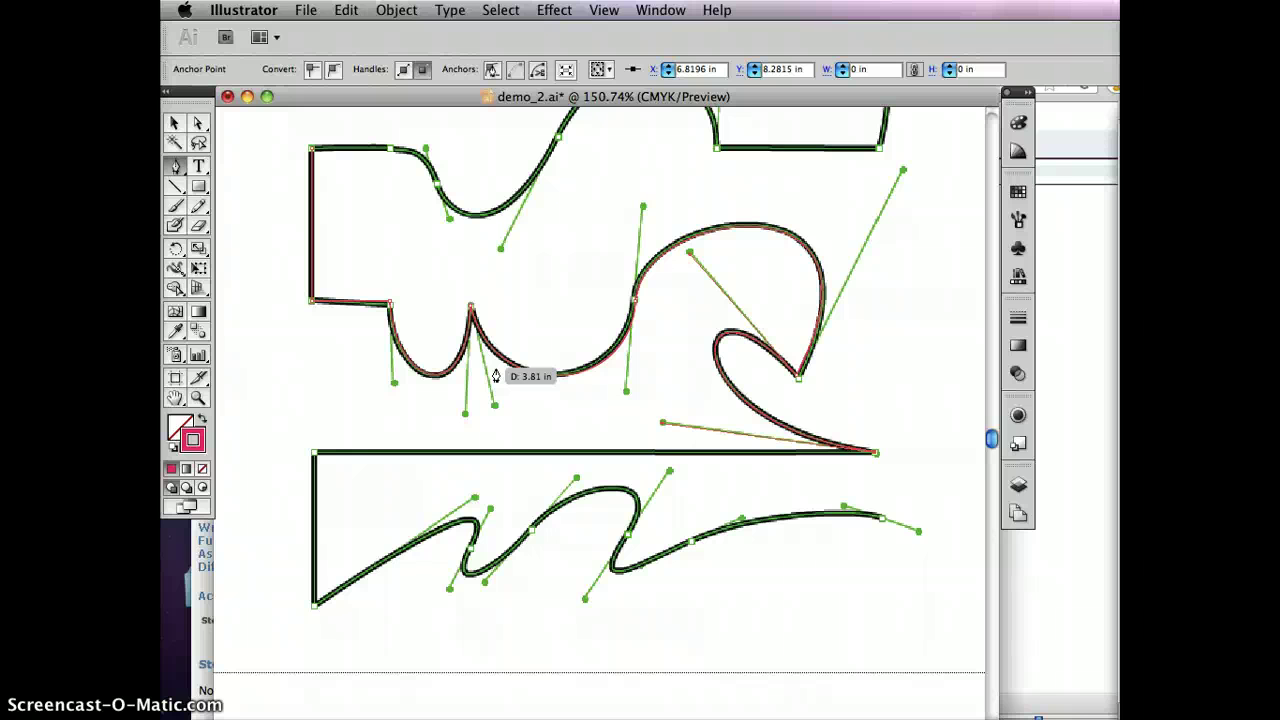
pyautogui.moveTo(495, 375); pyautogui.dragTo(464, 375)
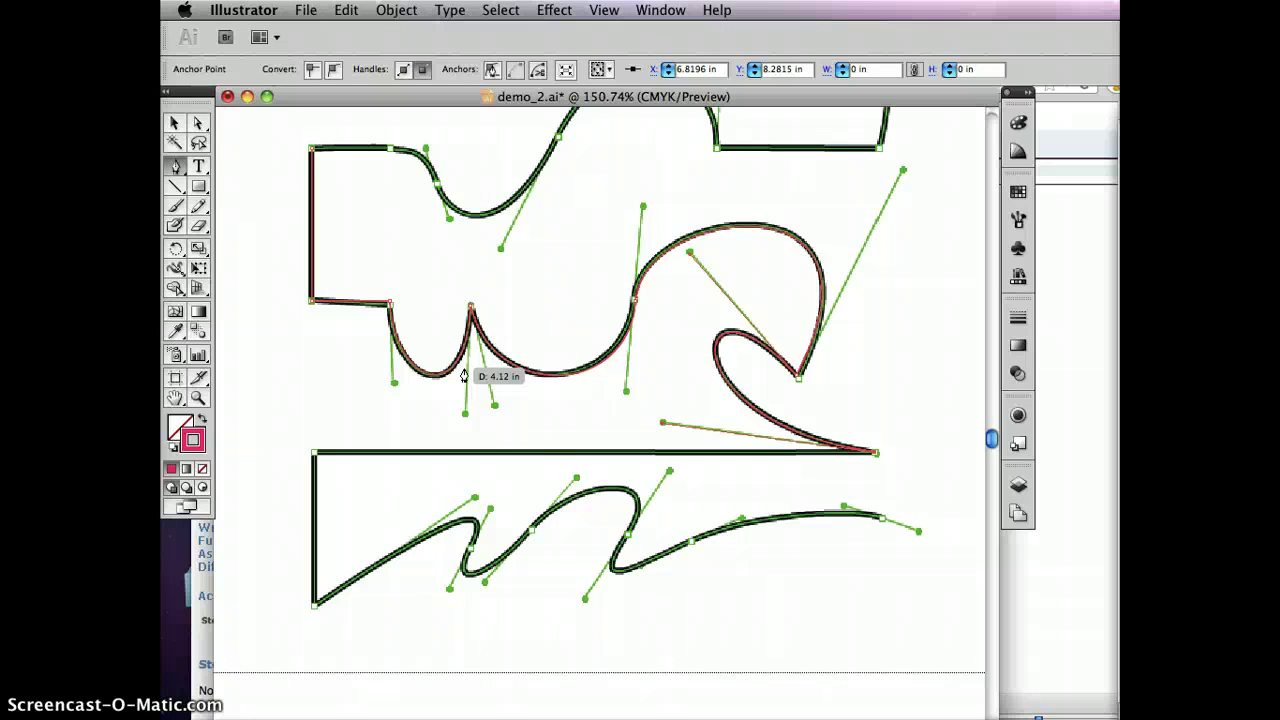
pyautogui.moveTo(464, 375); pyautogui.dragTo(389, 394)
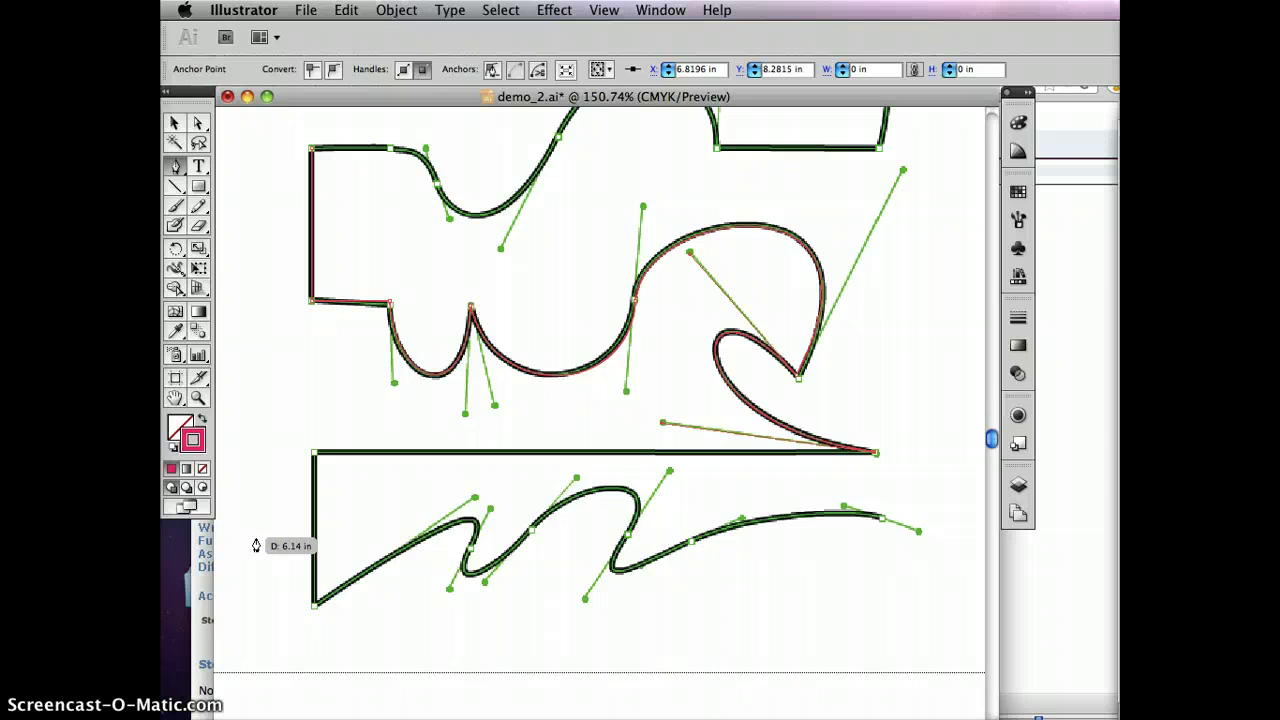
pyautogui.moveTo(256, 545); pyautogui.dragTo(257, 568)
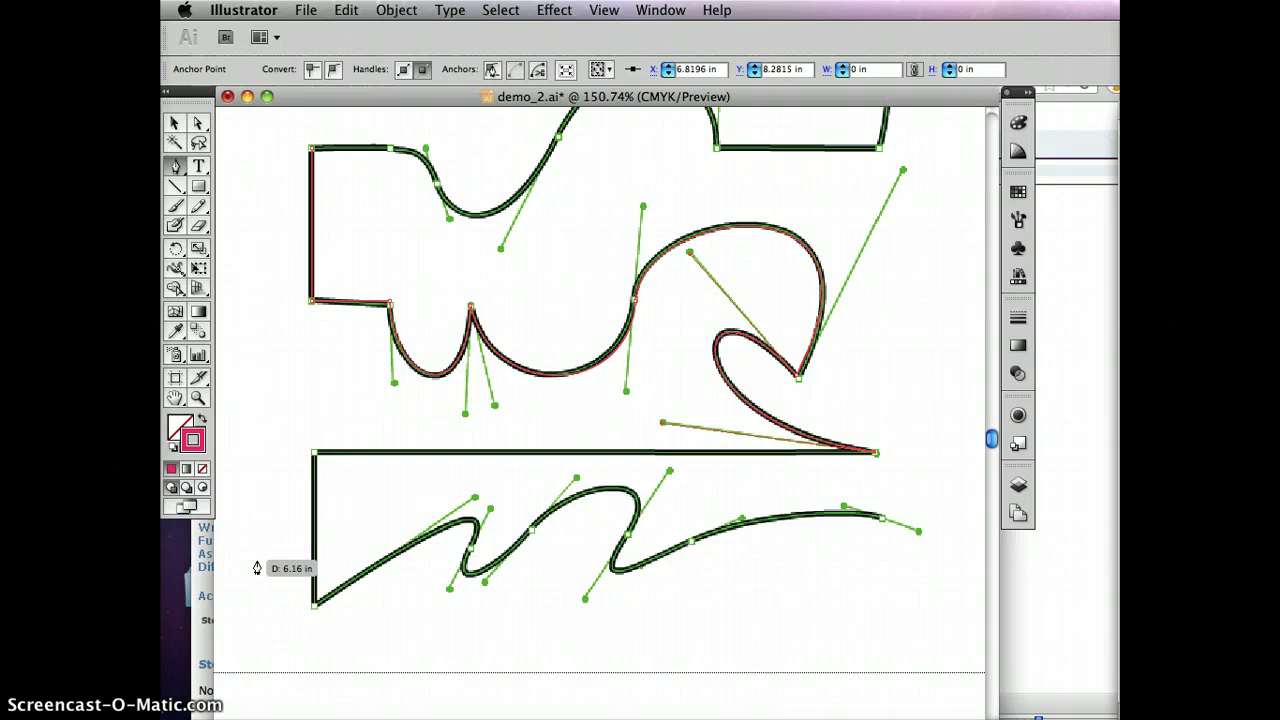
pyautogui.moveTo(257, 568); pyautogui.dragTo(254, 636)
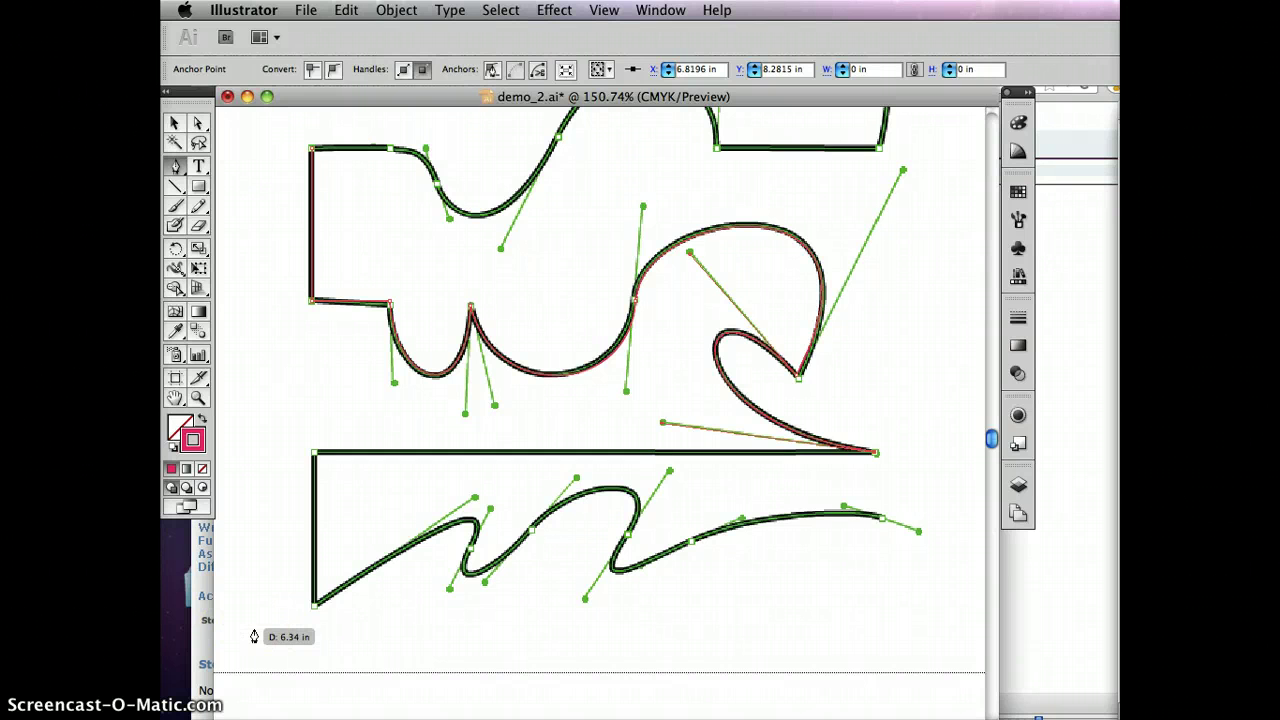
pyautogui.moveTo(254, 636); pyautogui.dragTo(178, 707)
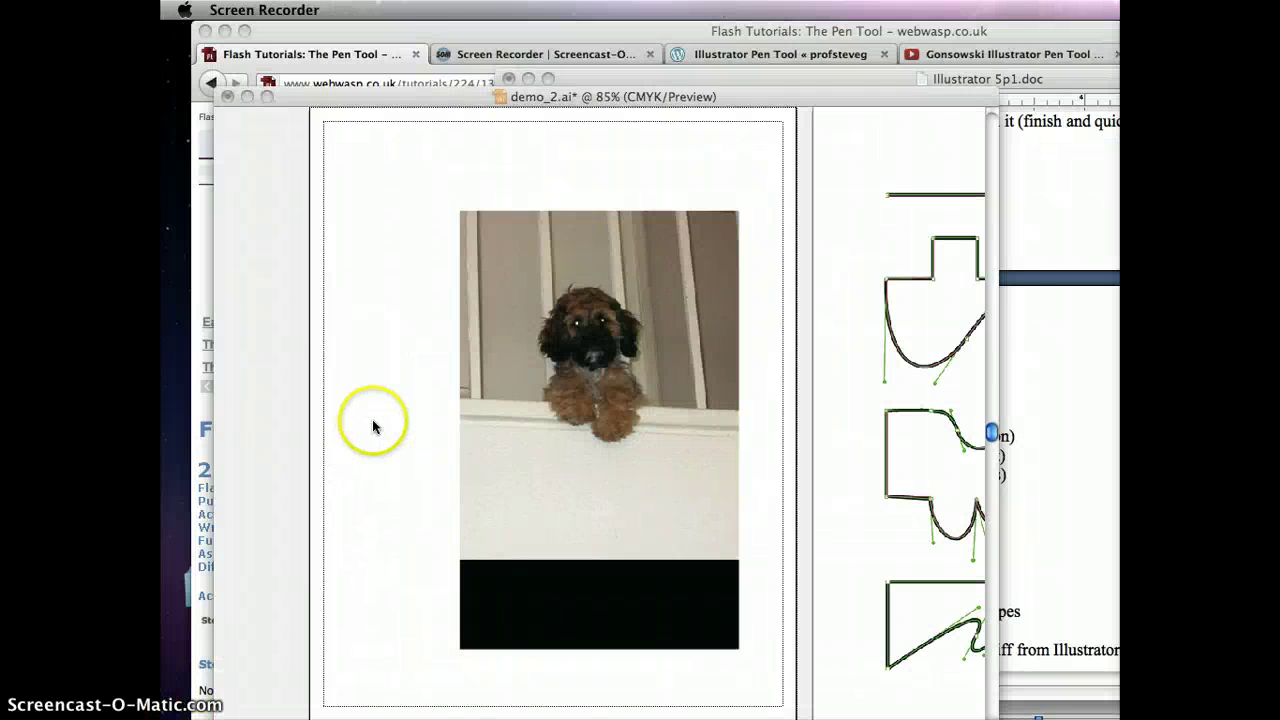
# Select the linked puppy photo cooper_pht.jpg and open the Live Trace tracing options for it.
pyautogui.click(372, 424)
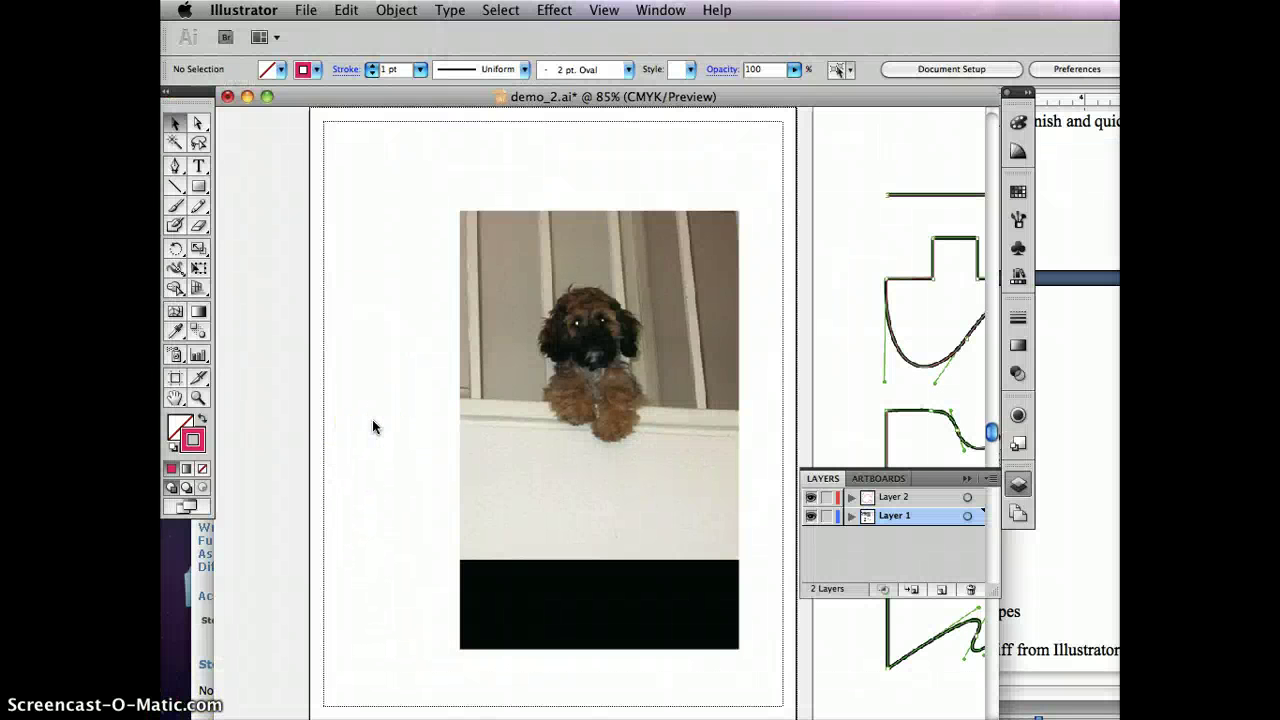
pyautogui.click(499, 299)
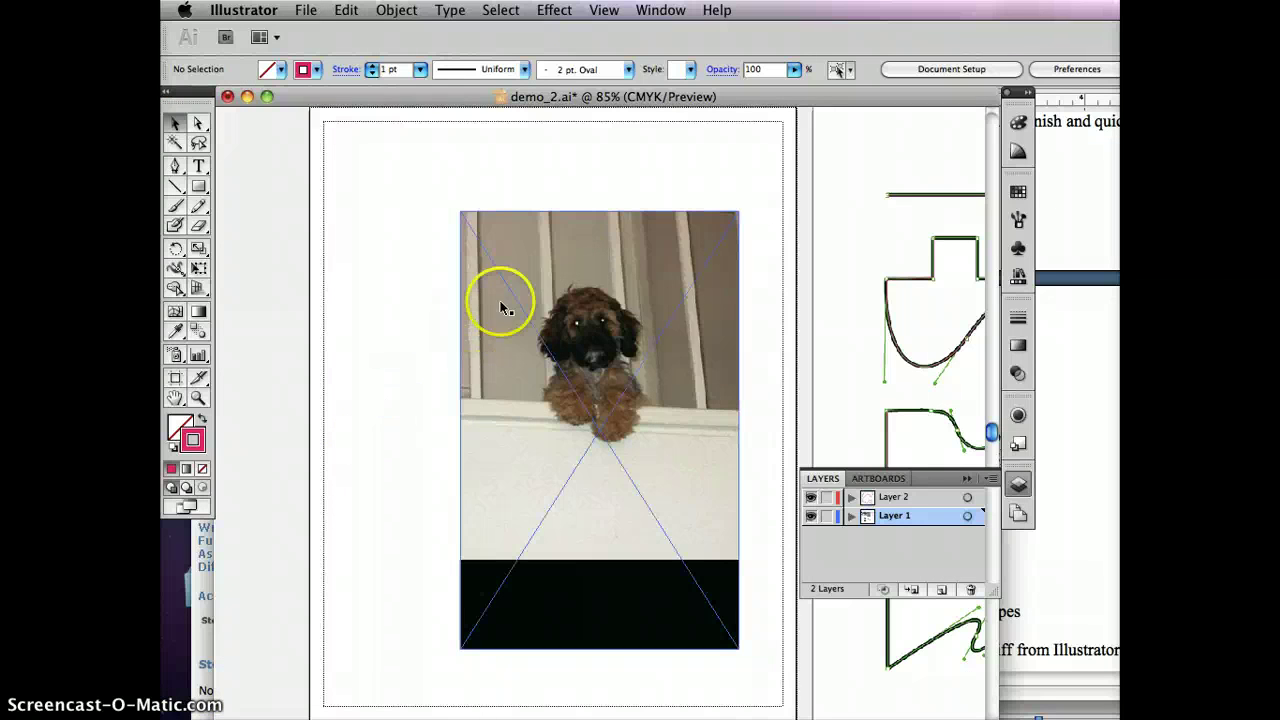
pyautogui.click(580, 258)
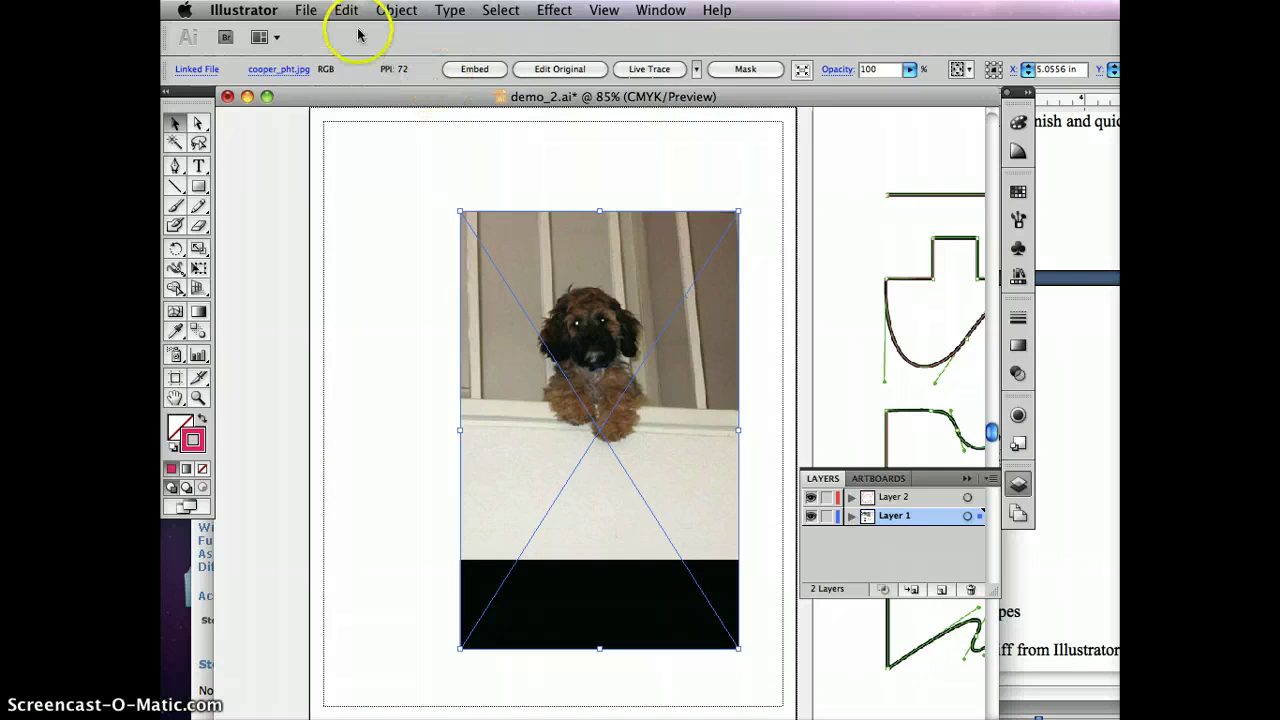
pyautogui.click(391, 12)
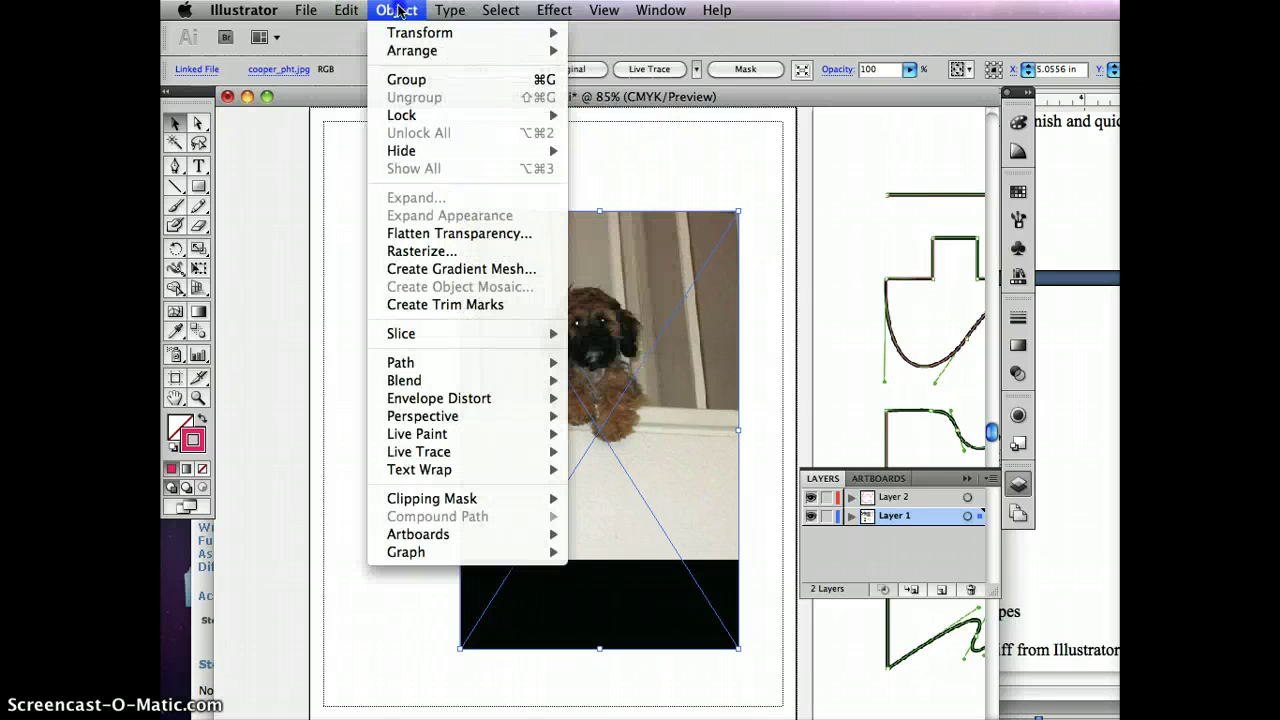
pyautogui.moveTo(404, 456)
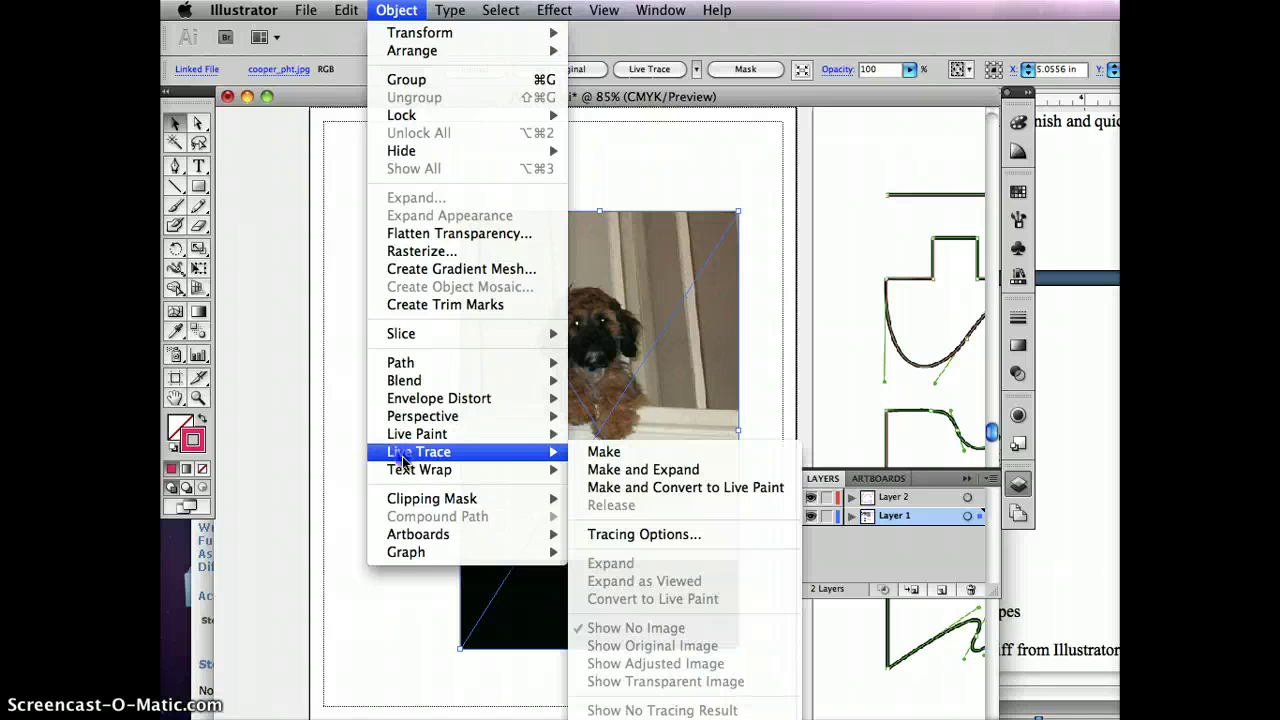
pyautogui.click(645, 535)
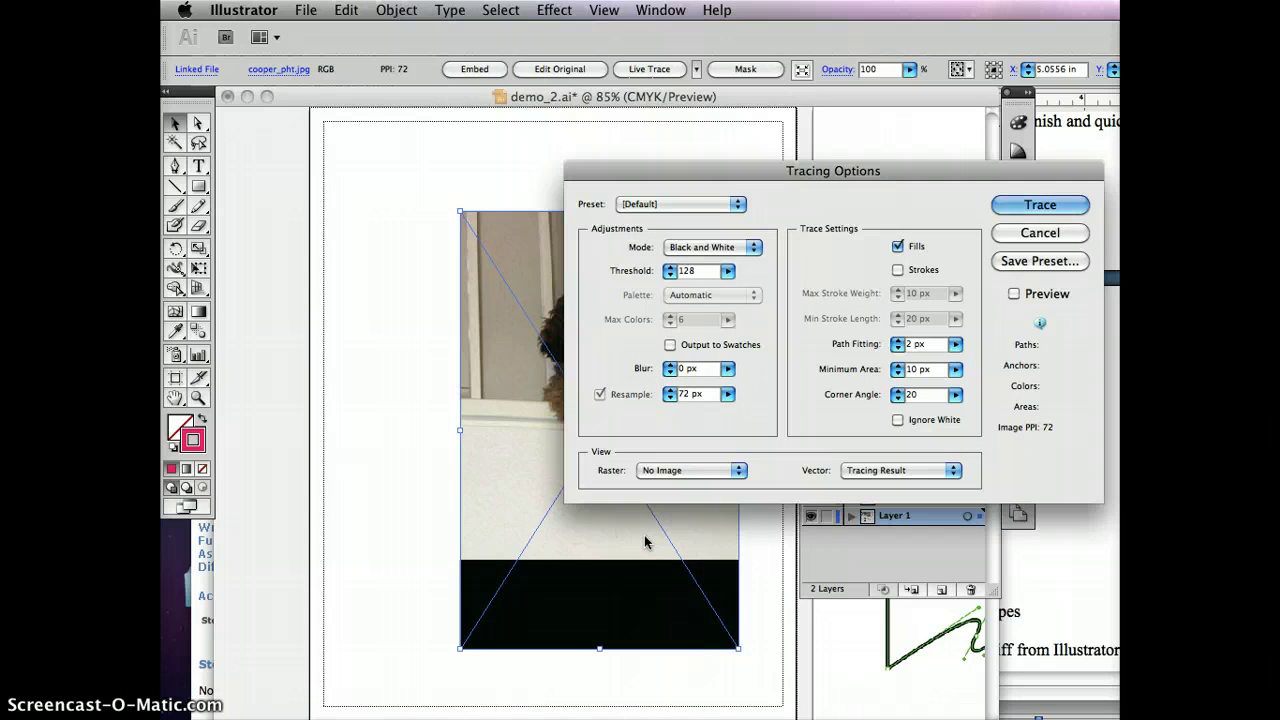
# Set the tracing mode to Color with a maximum of 8 colors.
pyautogui.click(745, 168)
pyautogui.moveTo(730, 170)
pyautogui.mouseDown()
pyautogui.moveTo(846, 112)
pyautogui.moveTo(813, 86)
pyautogui.mouseUp()
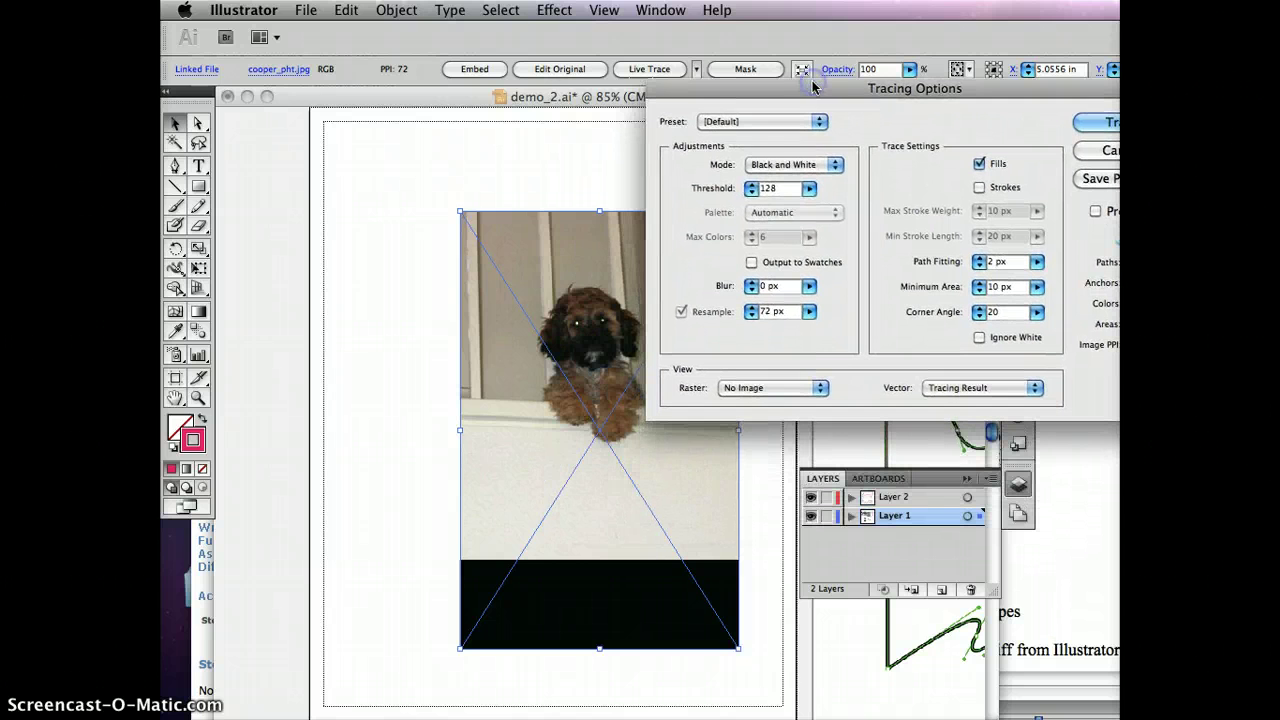
pyautogui.click(828, 166)
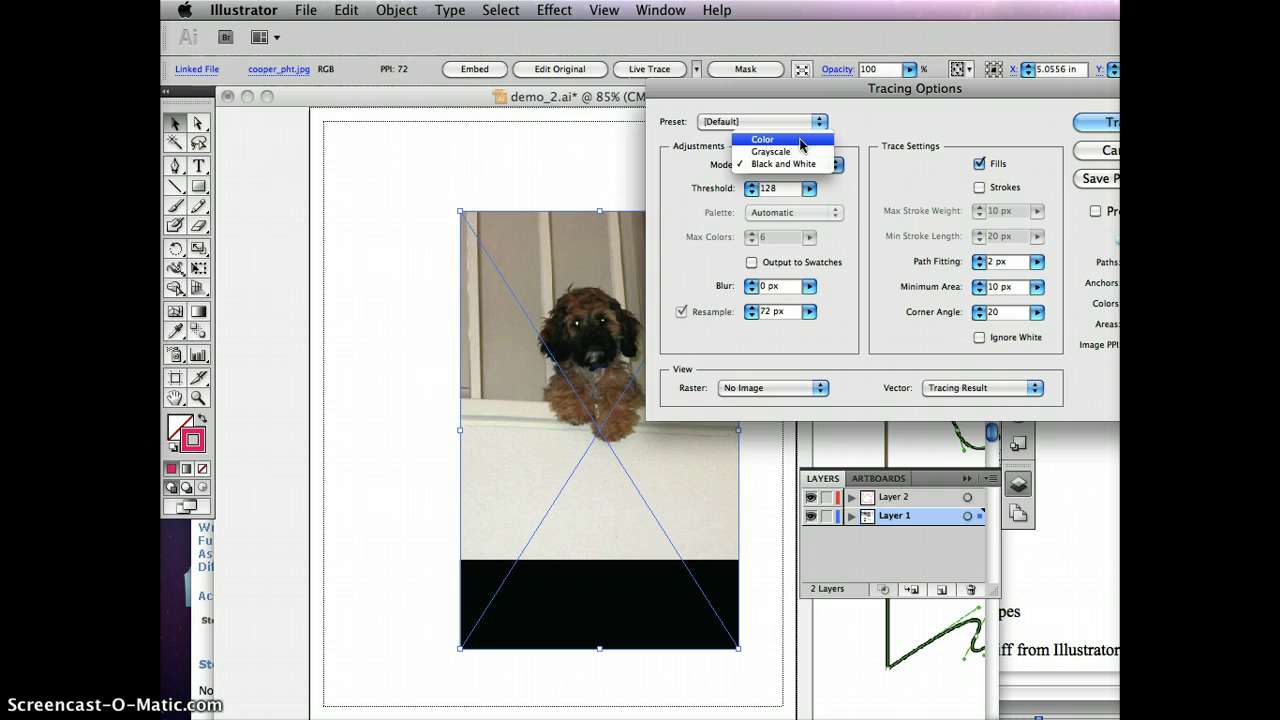
pyautogui.click(800, 142)
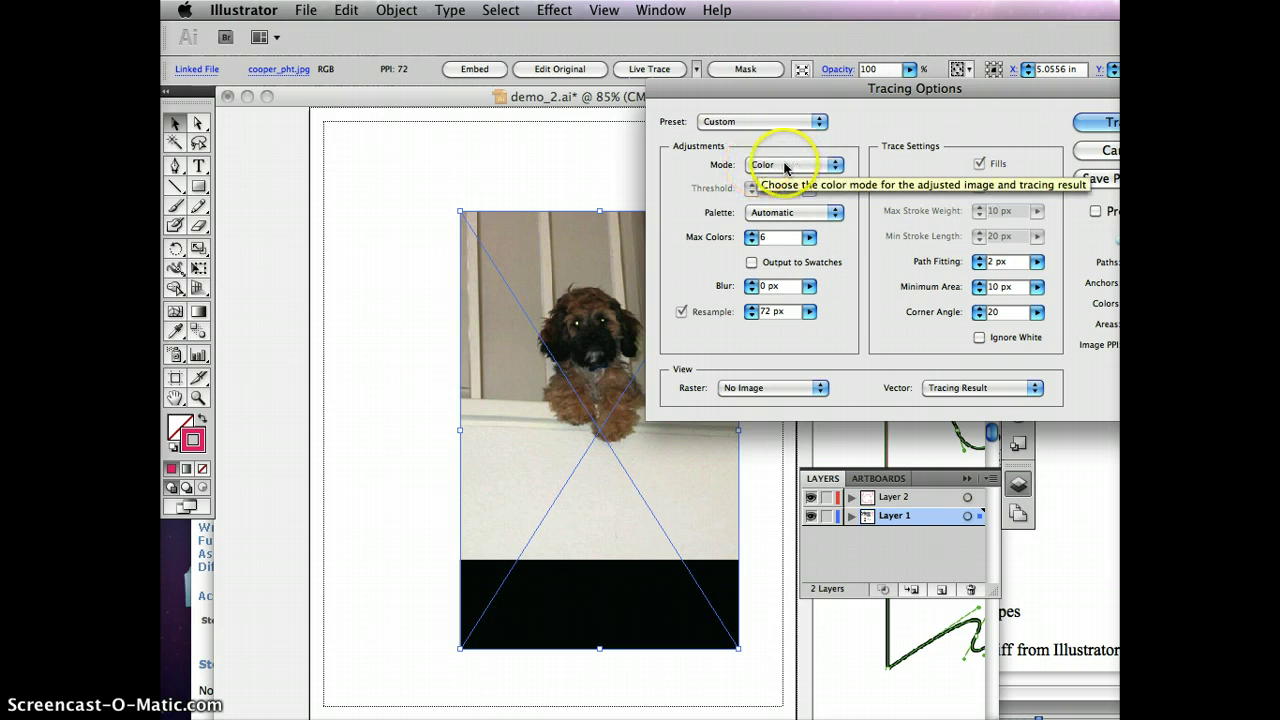
pyautogui.doubleClick(752, 238)
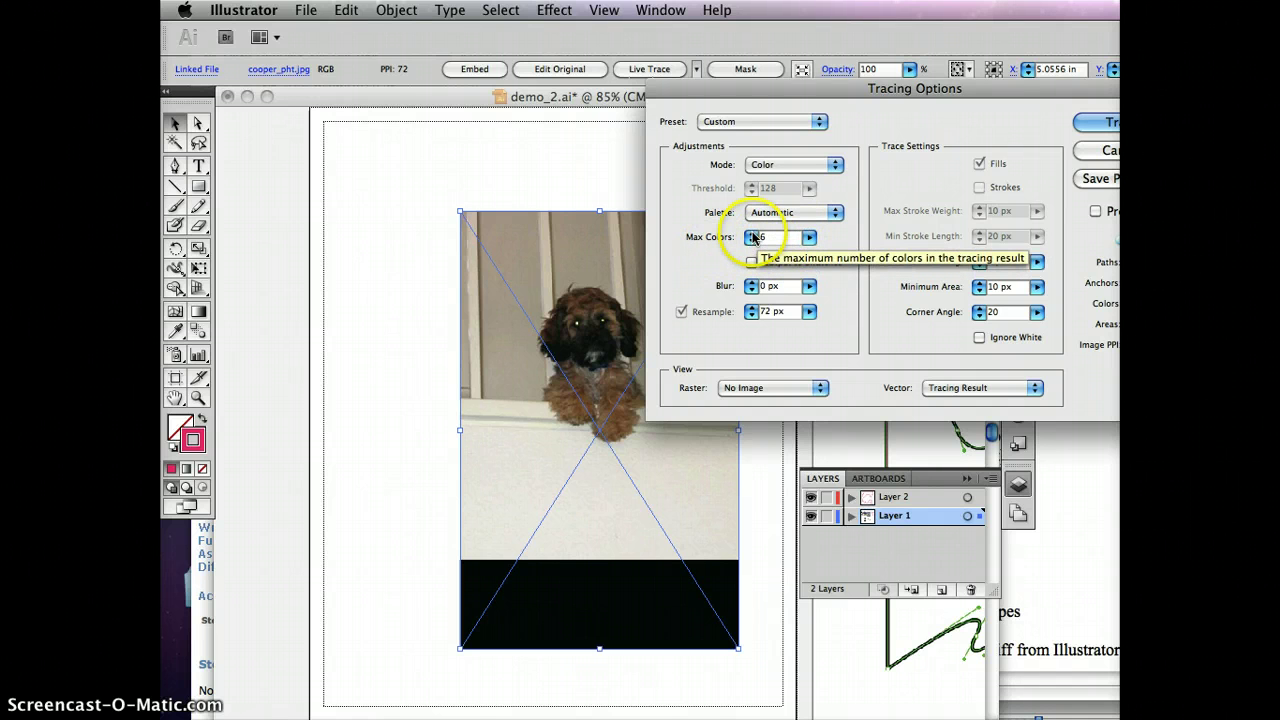
pyautogui.click(729, 248)
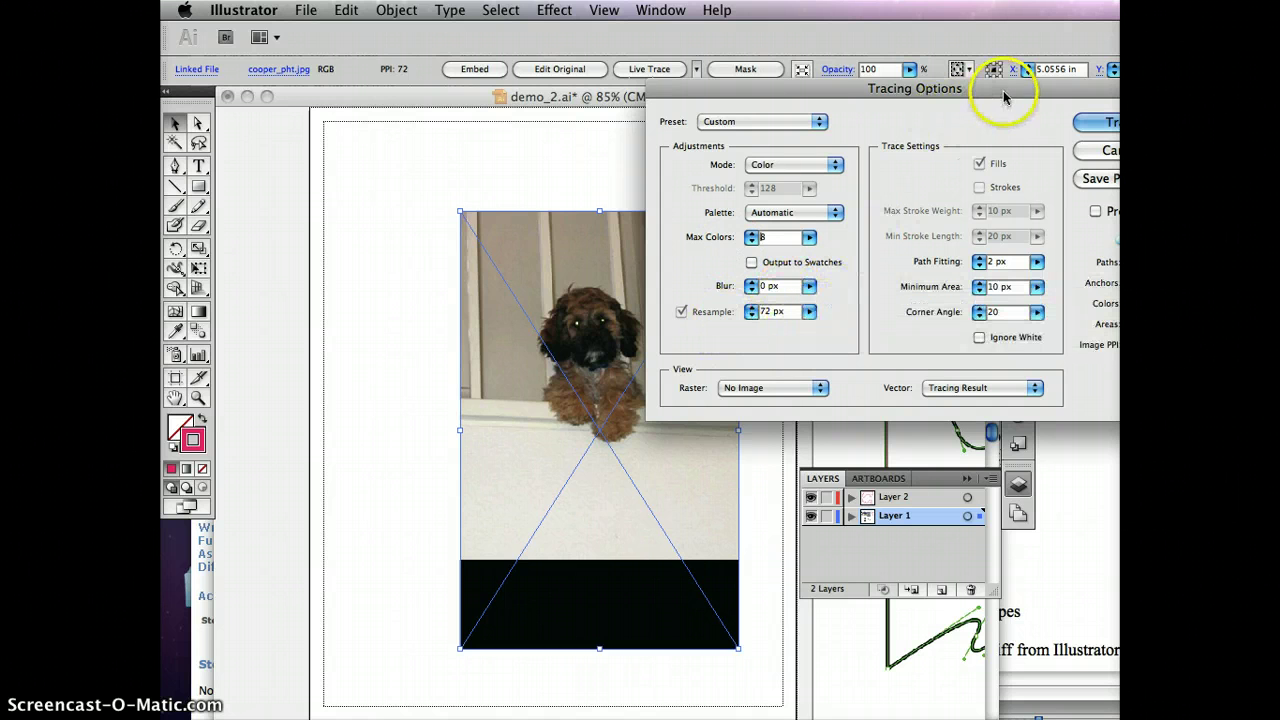
# Trace the puppy photo, keeping path fitting at 2 px and minimum area at 10 px.
pyautogui.moveTo(1005, 97); pyautogui.dragTo(903, 89)
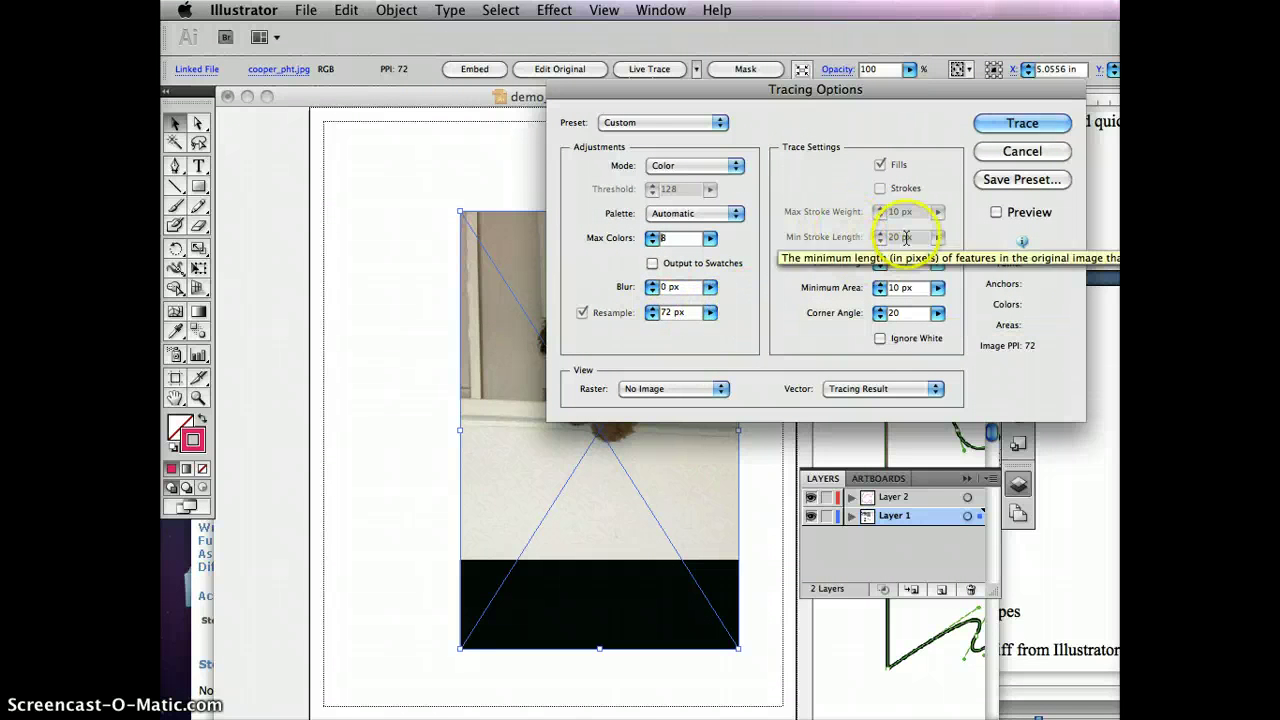
pyautogui.click(939, 288)
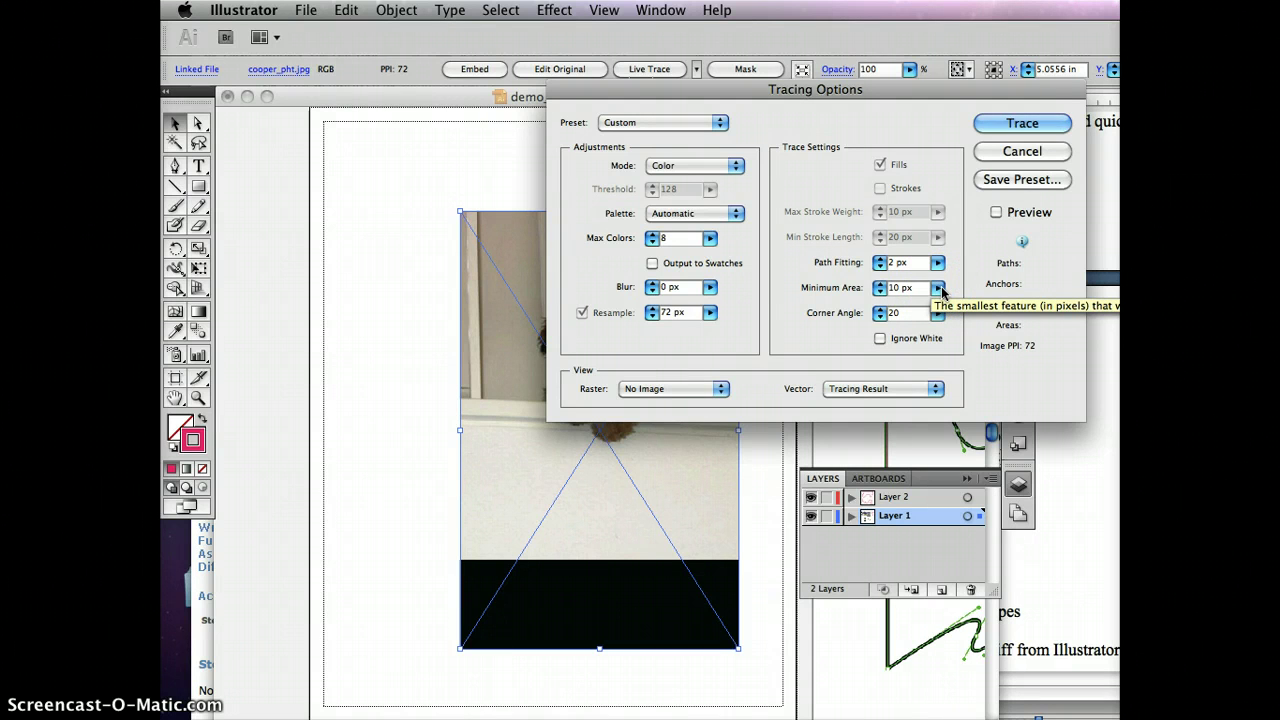
pyautogui.click(905, 263)
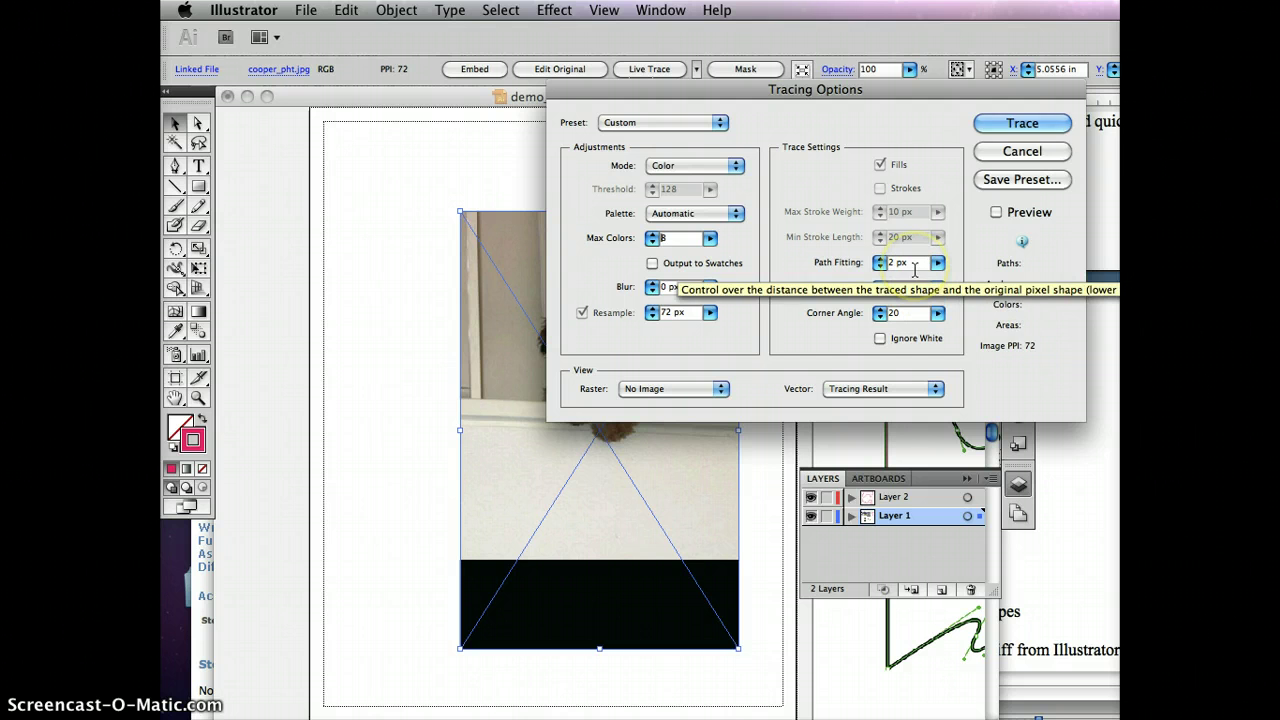
pyautogui.click(1020, 123)
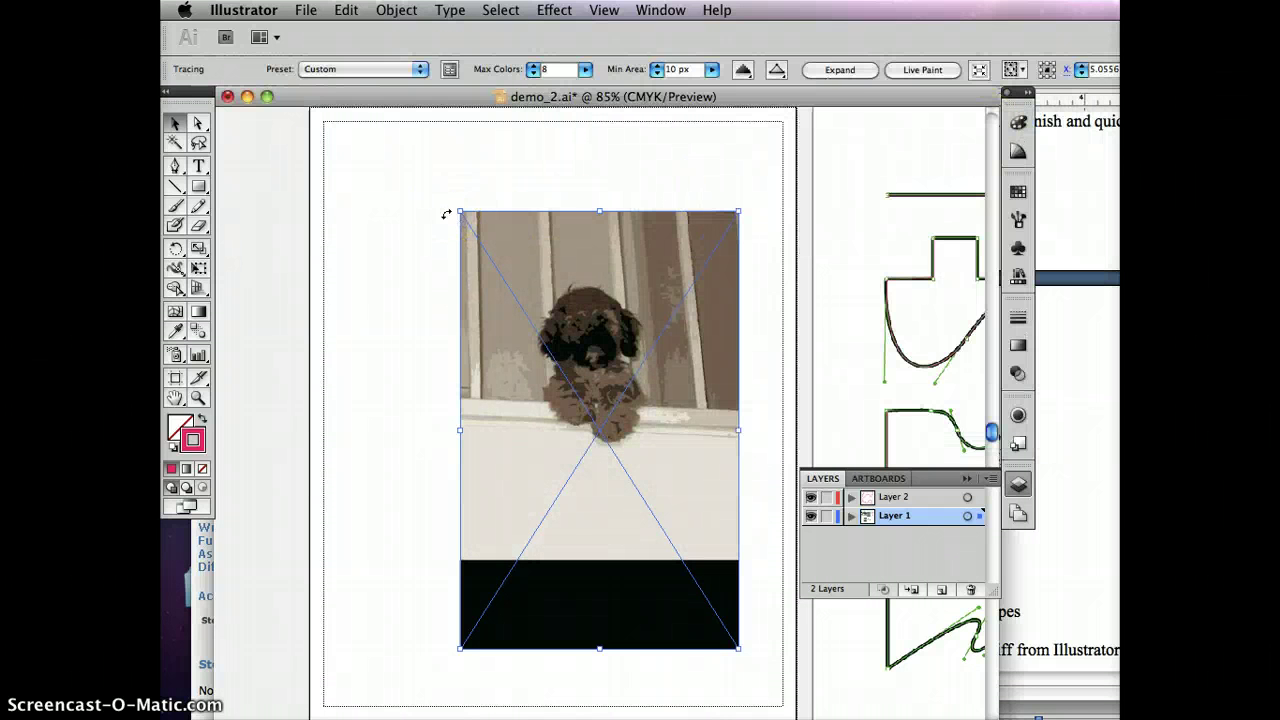
# Examine the traced puppy's color shapes up close and as a whole, and deselect the tracing for an unobstructed look.
pyautogui.click(199, 398)
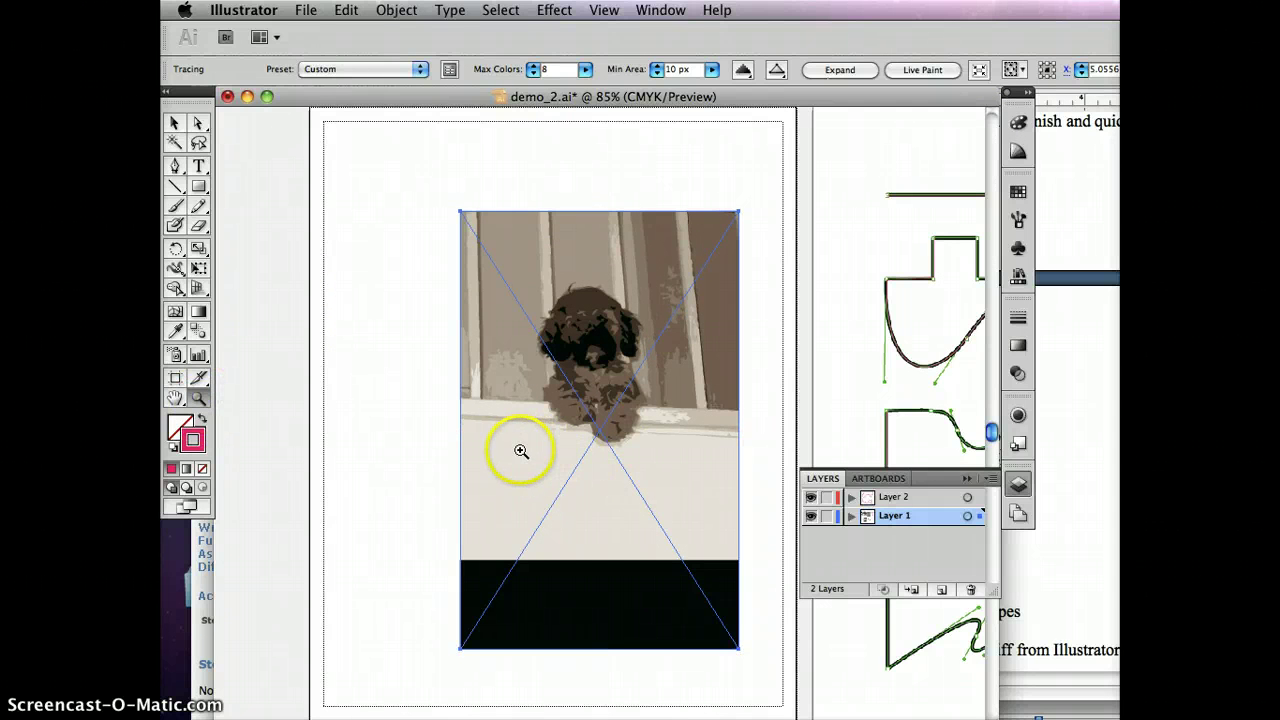
pyautogui.moveTo(521, 451); pyautogui.dragTo(620, 391)
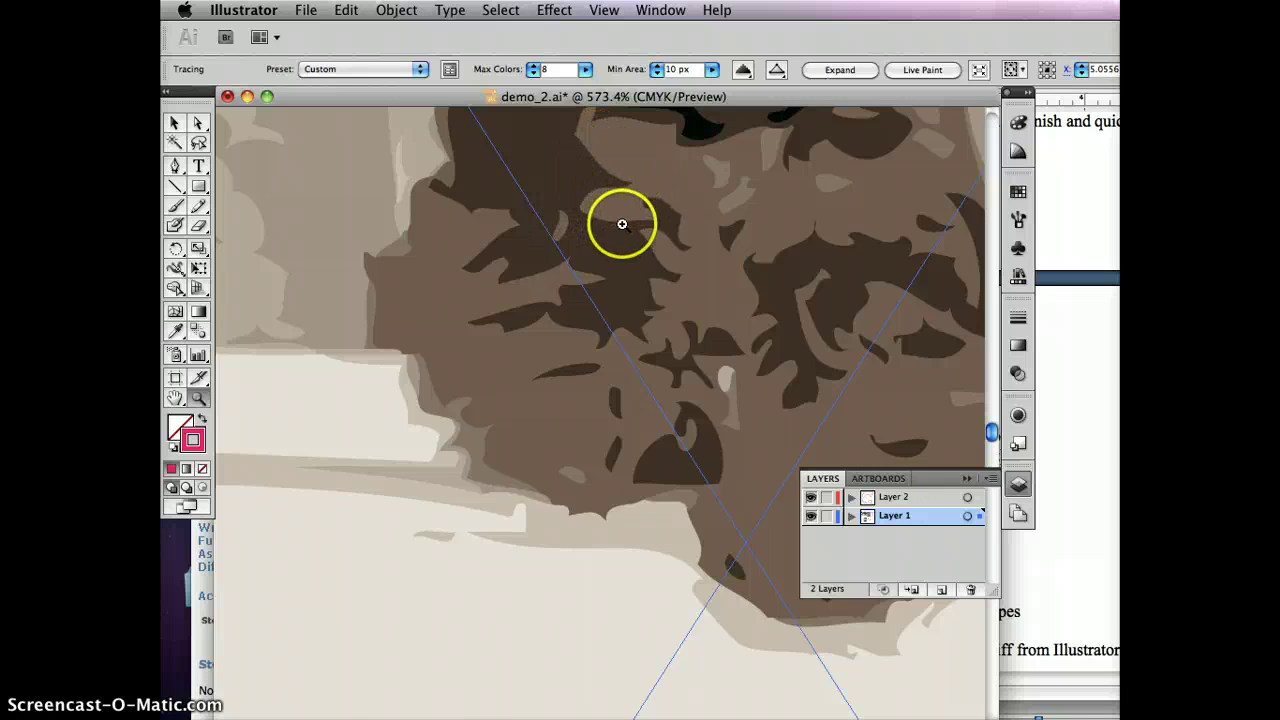
pyautogui.doubleClick(177, 398)
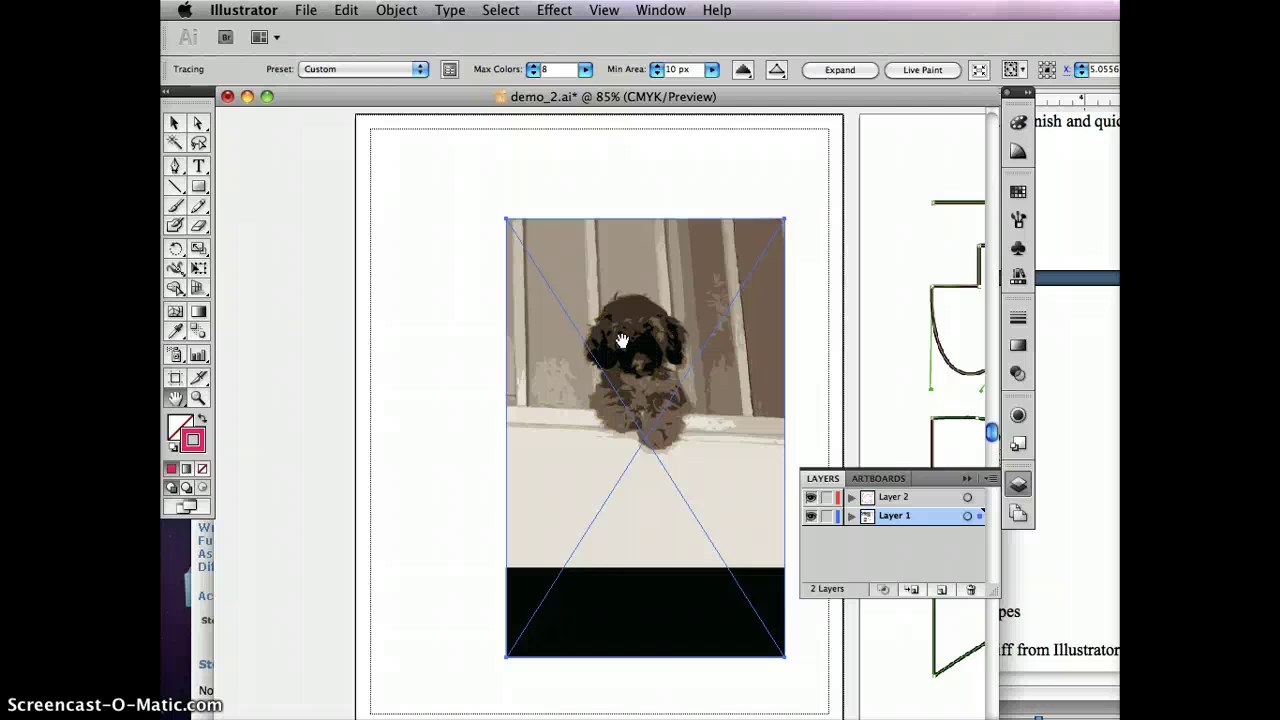
pyautogui.click(172, 122)
pyautogui.click(434, 243)
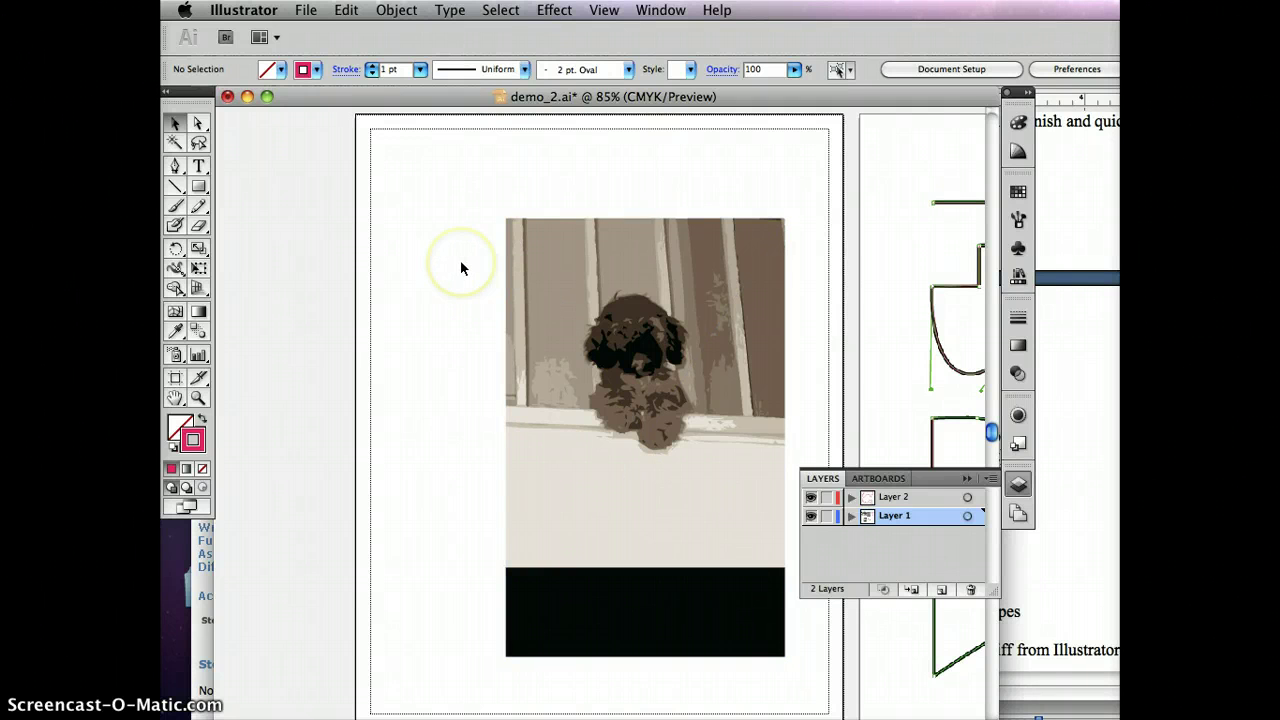
pyautogui.click(198, 397)
pyautogui.moveTo(563, 420); pyautogui.dragTo(722, 278)
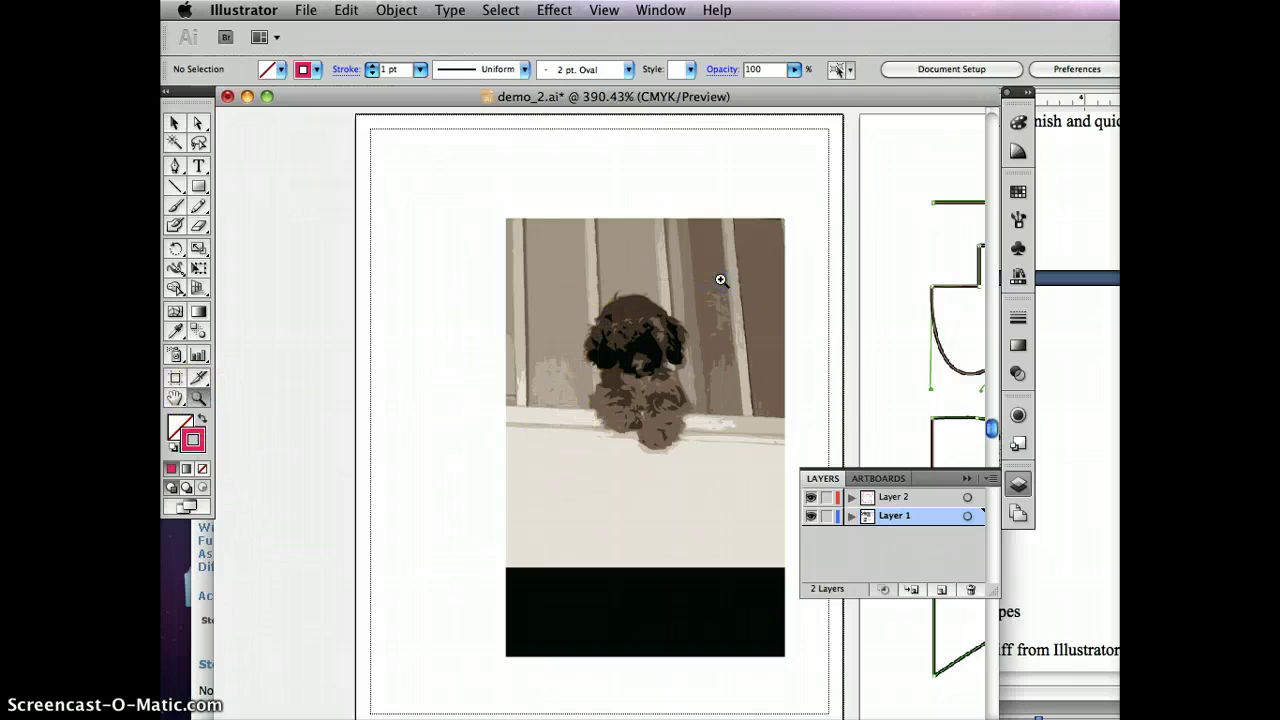